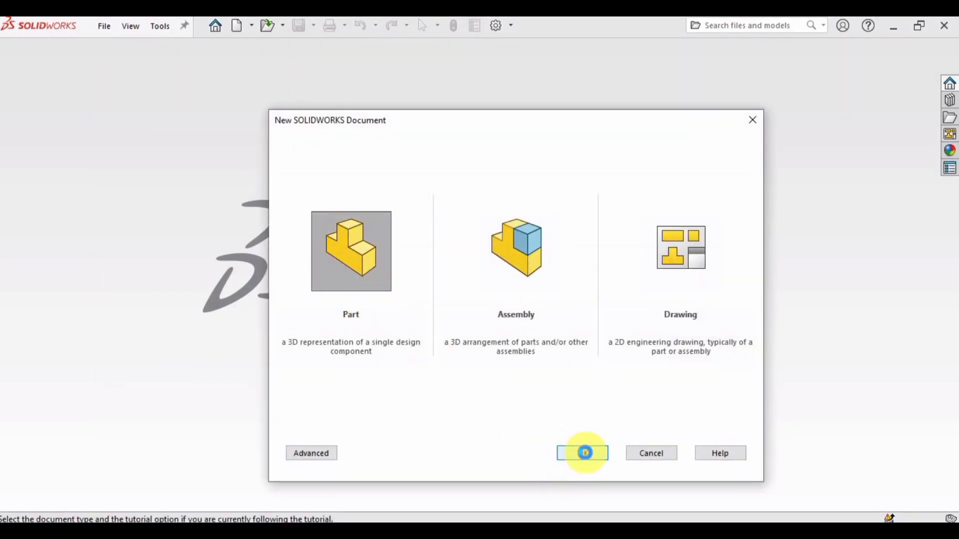
Create a new part and sketch a circle about 94 mm in diameter on the Front Plane, centred at the origin.
left_click(585, 453)
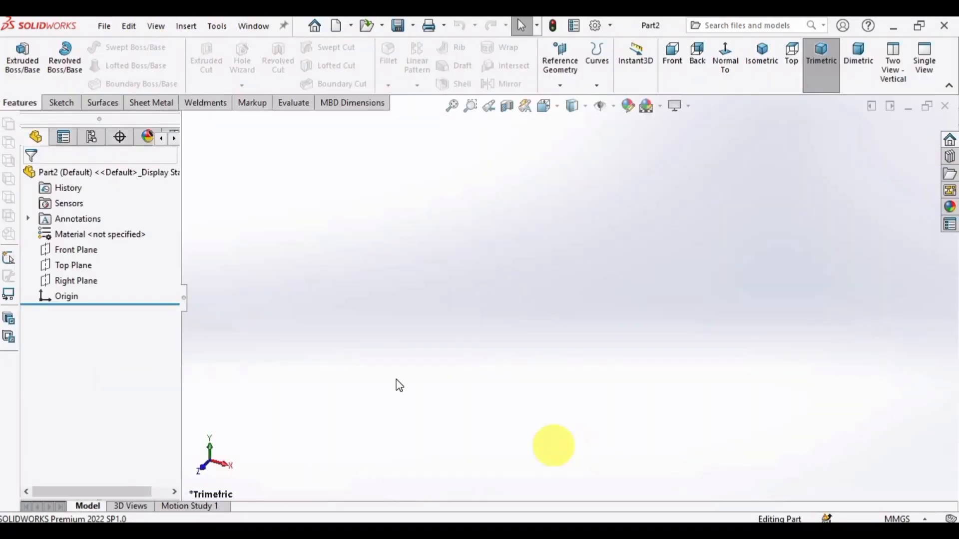
left_click(79, 250)
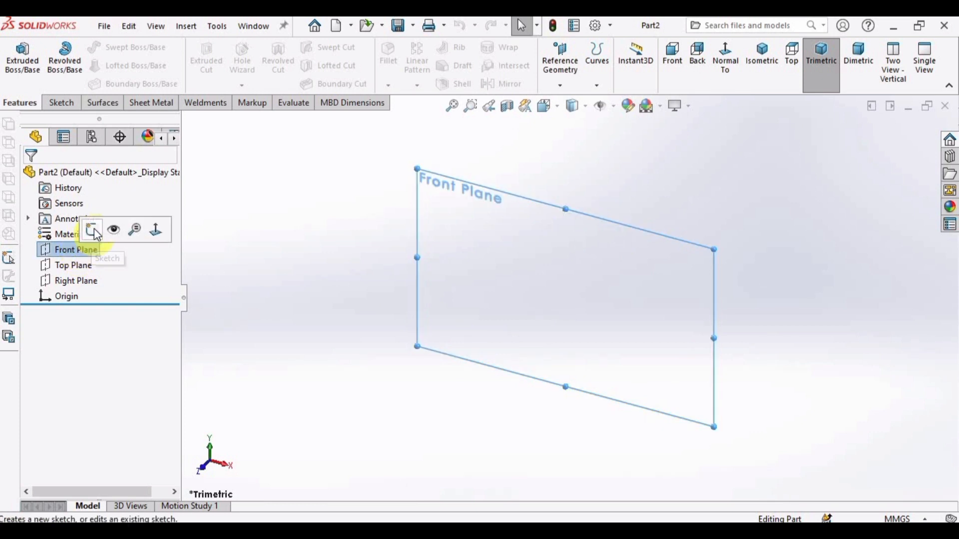
left_click(94, 229)
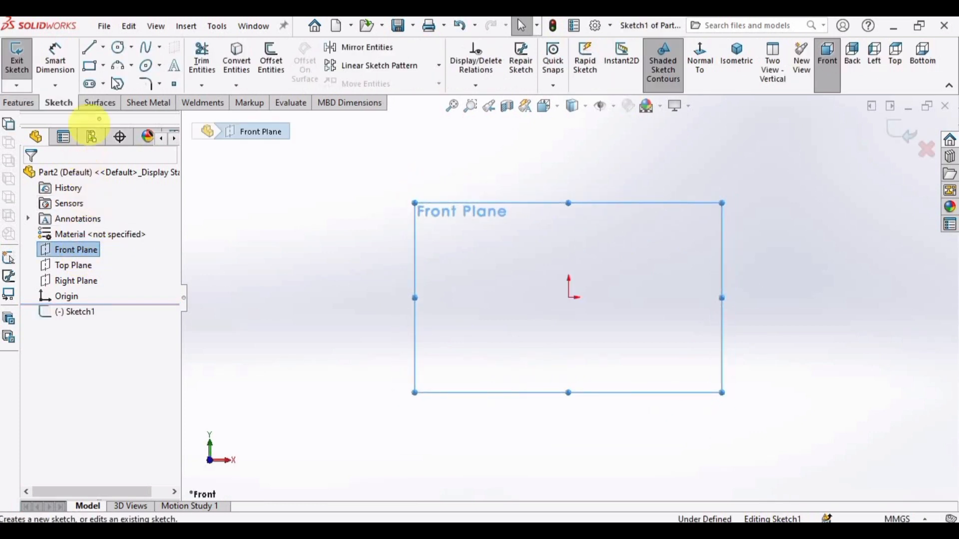
left_click(119, 50)
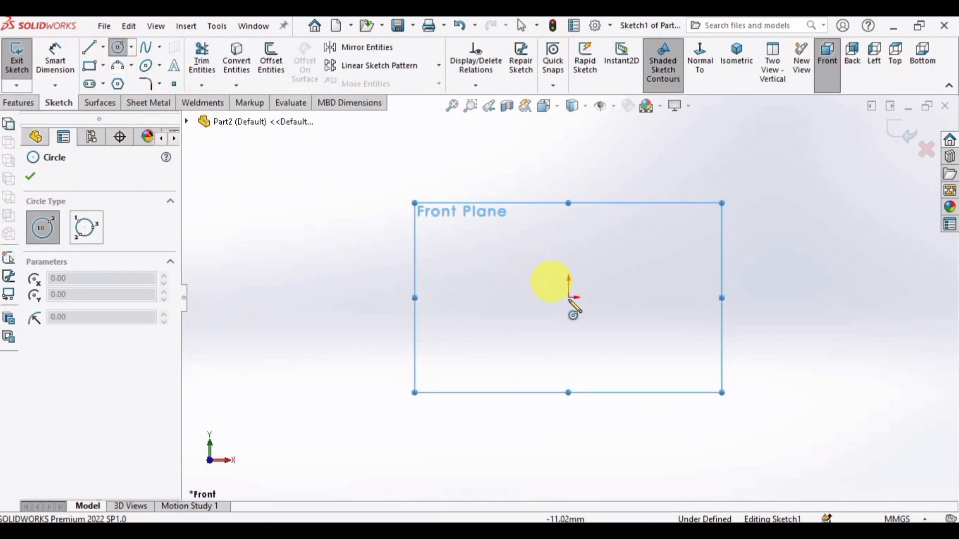
left_click_drag(570, 298, 552, 223)
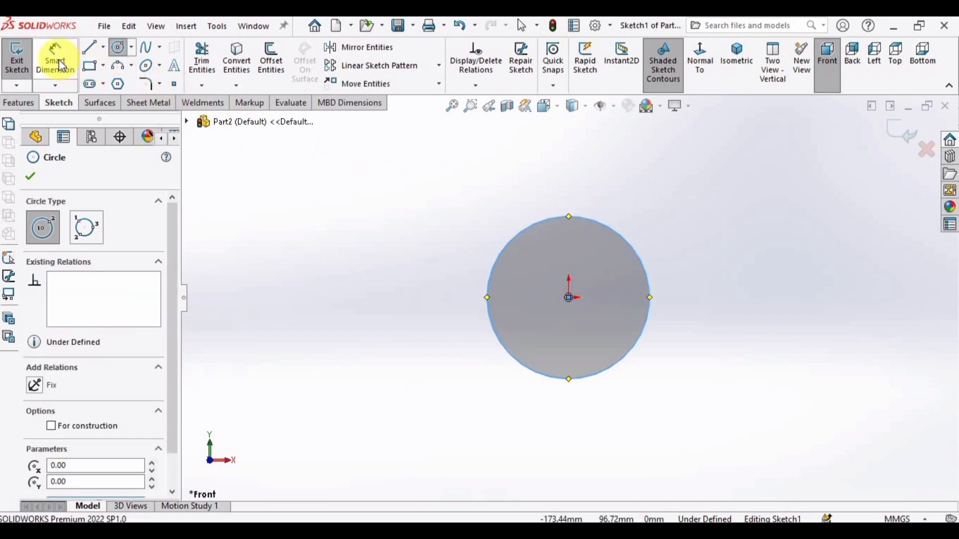
Dimension the circle's diameter as 76.2 mm.
left_click(59, 63)
left_click(508, 251)
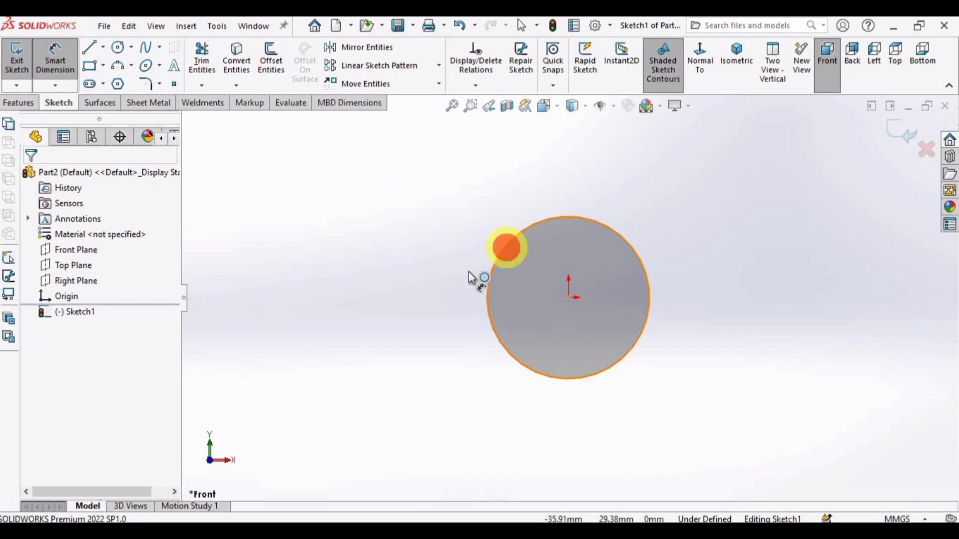
left_click(368, 296)
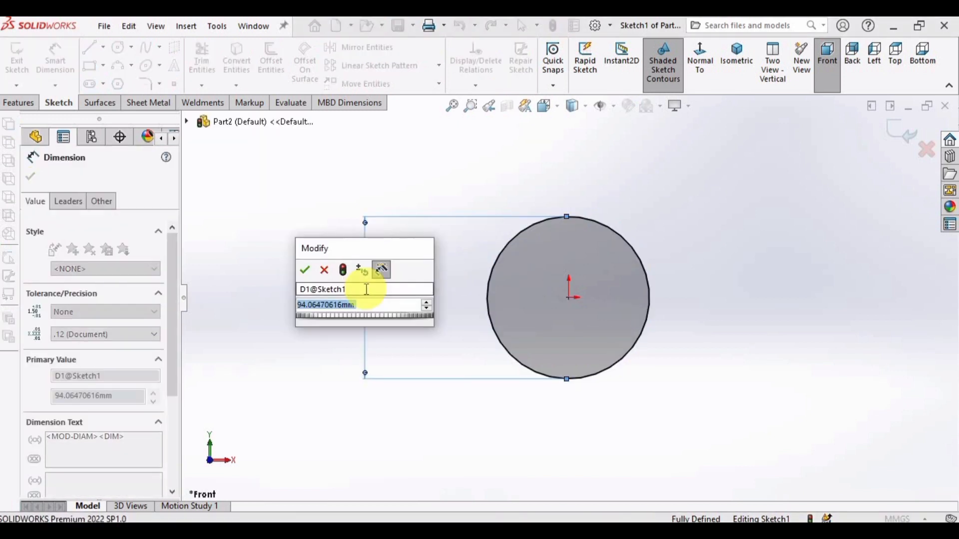
type("76.2")
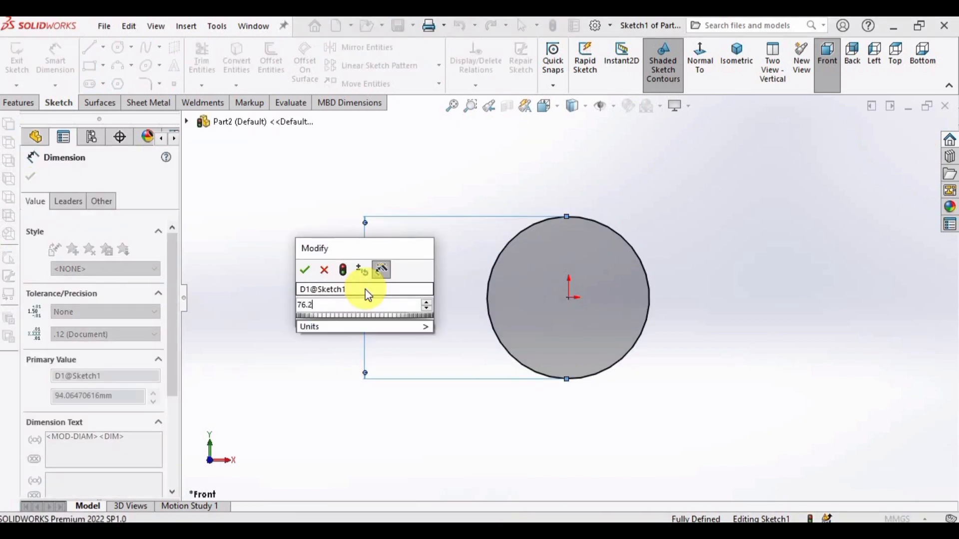
key("Return")
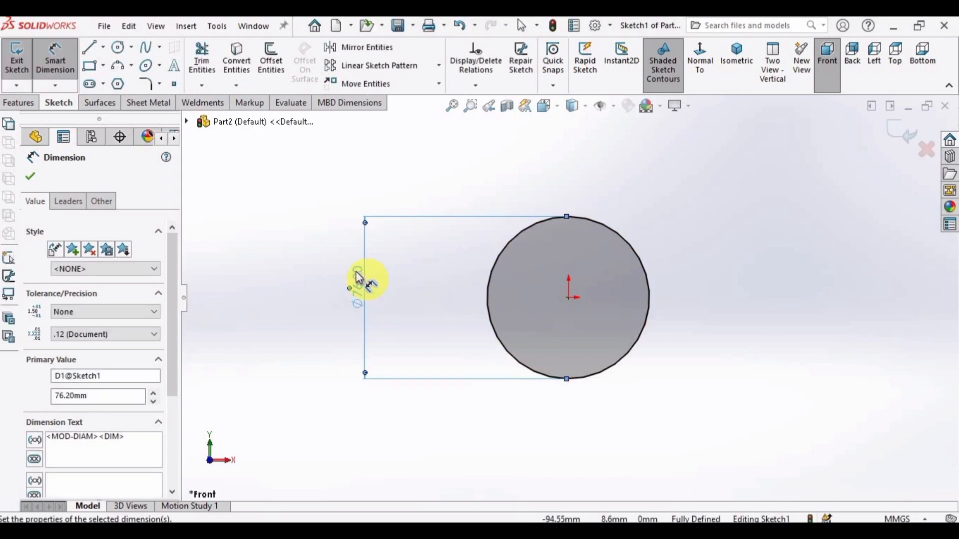
Extrude the circle as a blind boss with a depth of 27.31 mm.
left_click(23, 104)
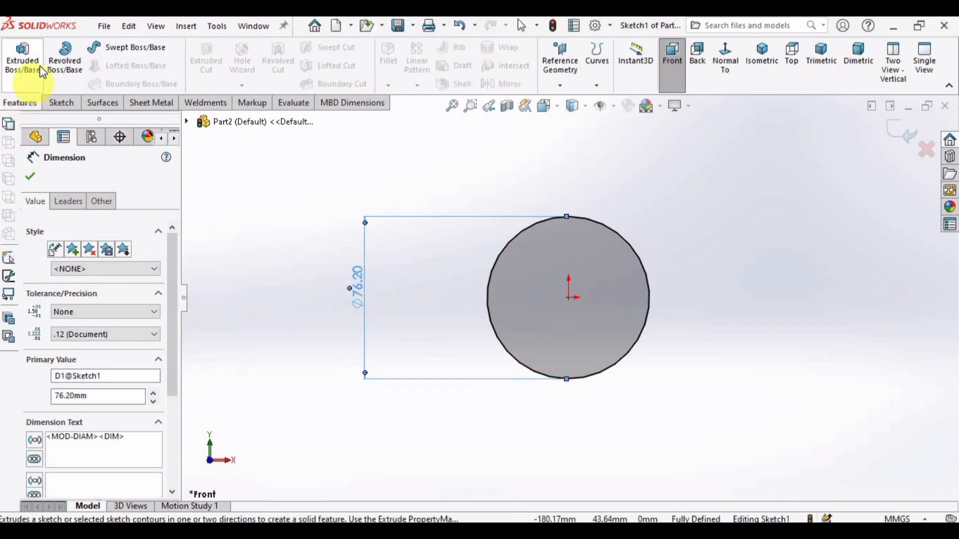
left_click(39, 65)
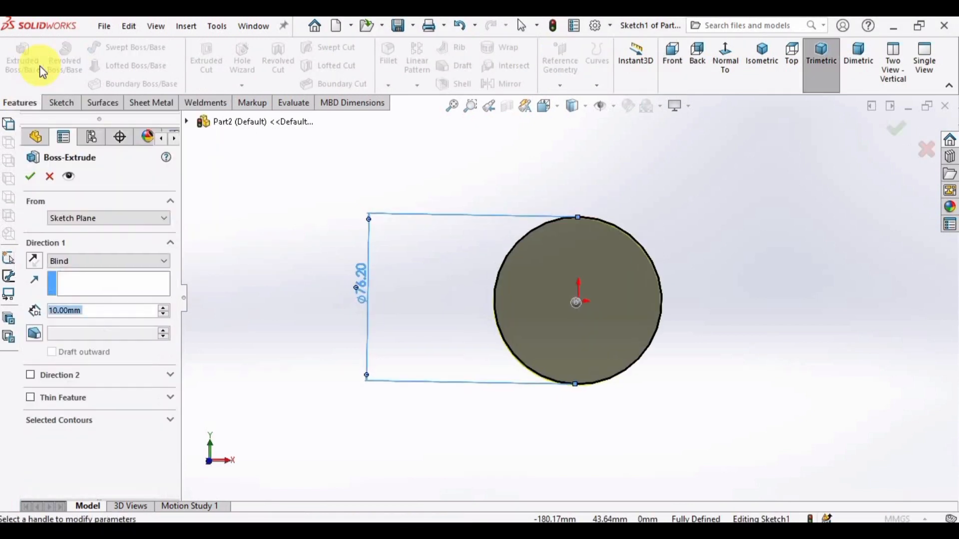
type("27.")
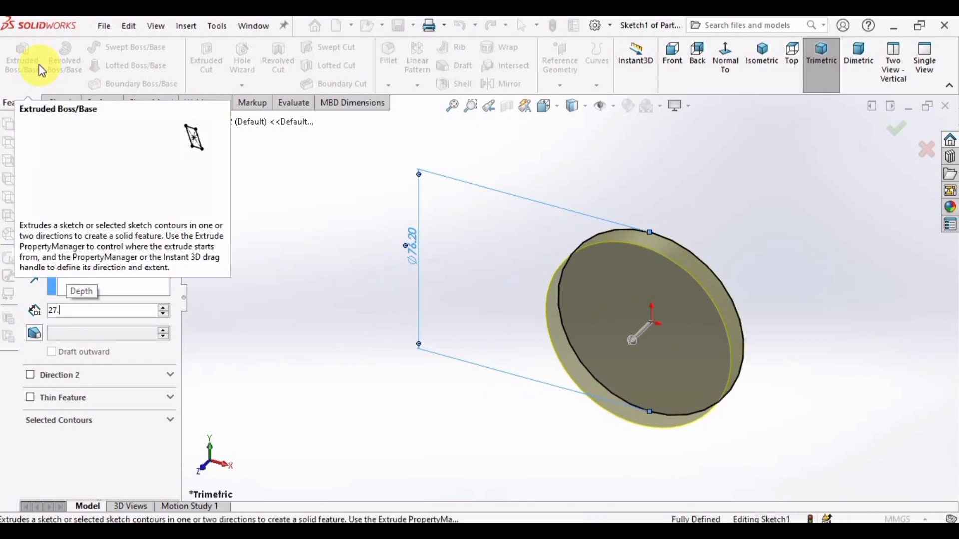
type("31")
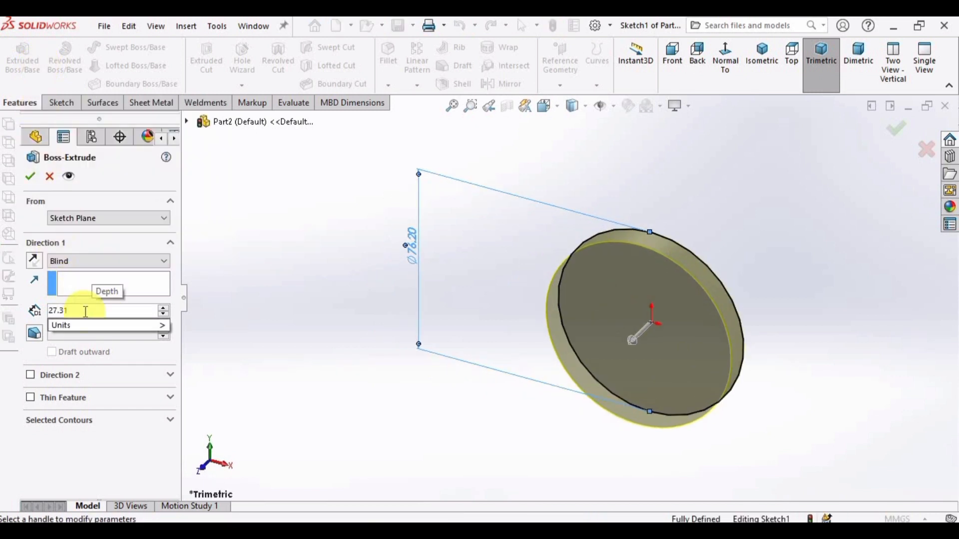
key("Return")
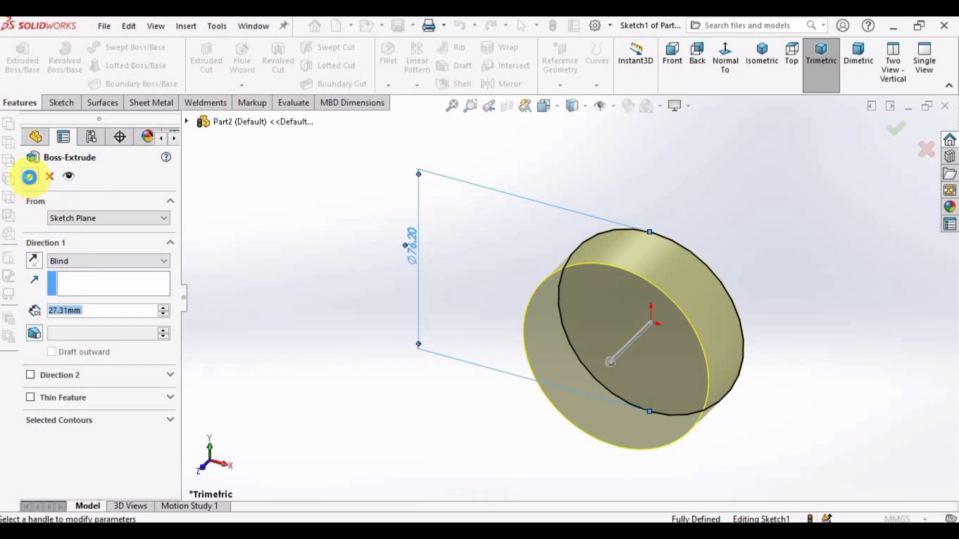
left_click(30, 177)
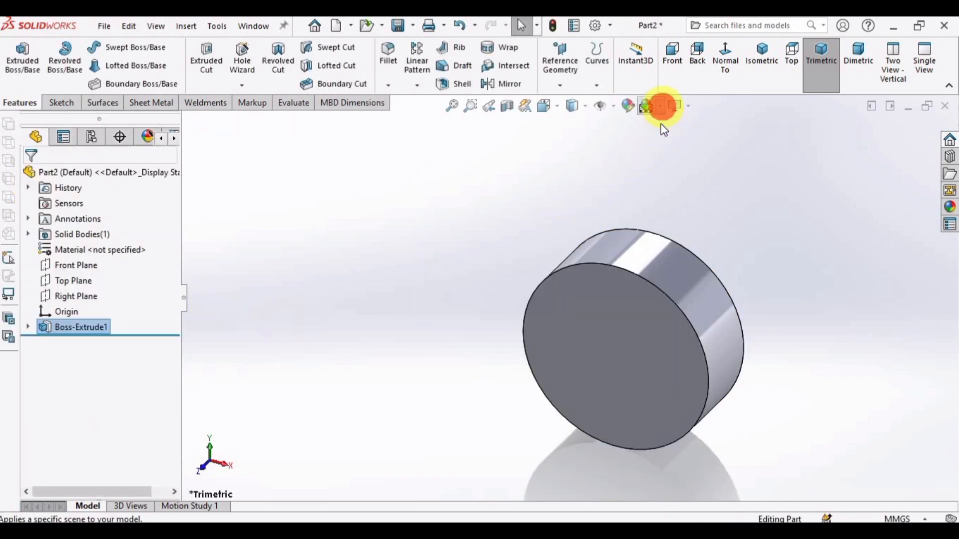
Change the scene behind the model to a plain white background.
left_click(662, 106)
left_click(684, 143)
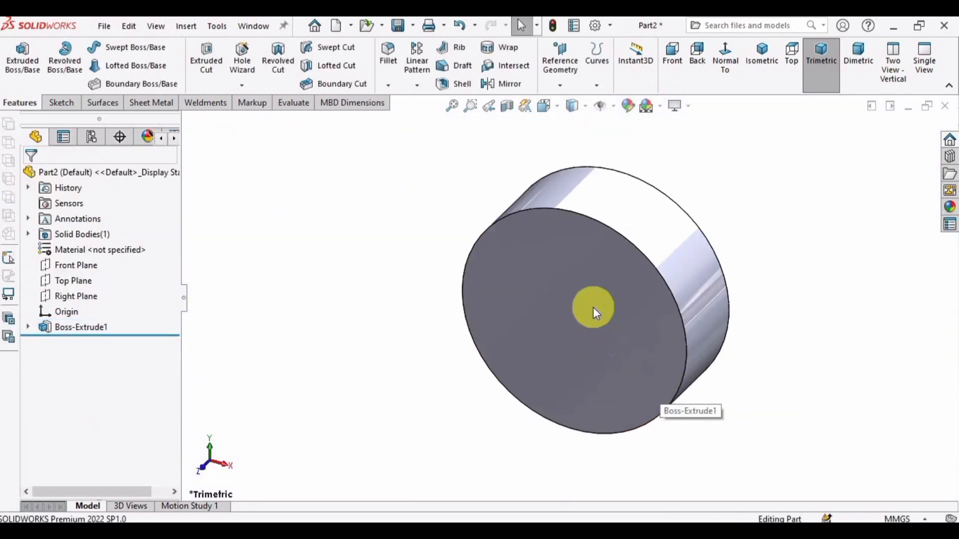
Start a sketch on the disc's front face and draw a circle centred at the origin, larger than the disc.
left_click(593, 309)
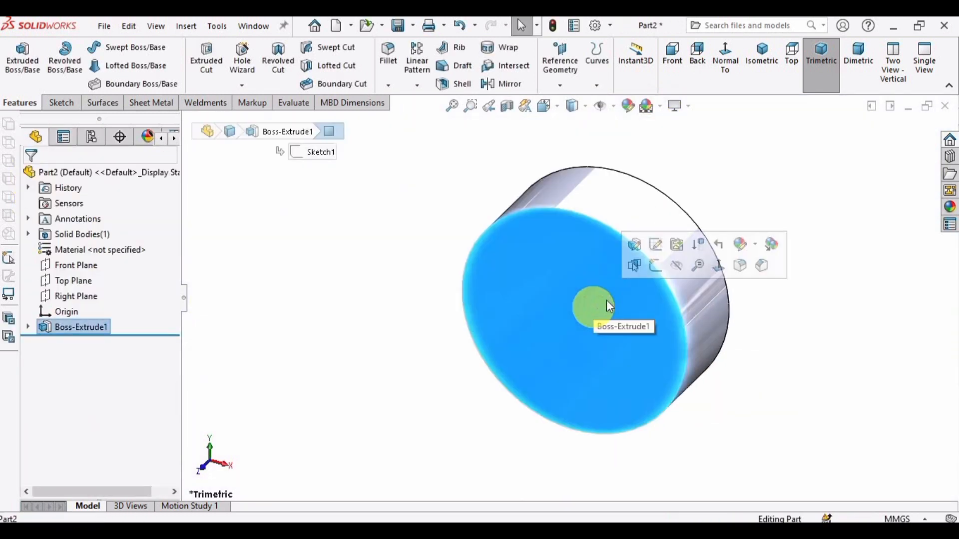
left_click(657, 266)
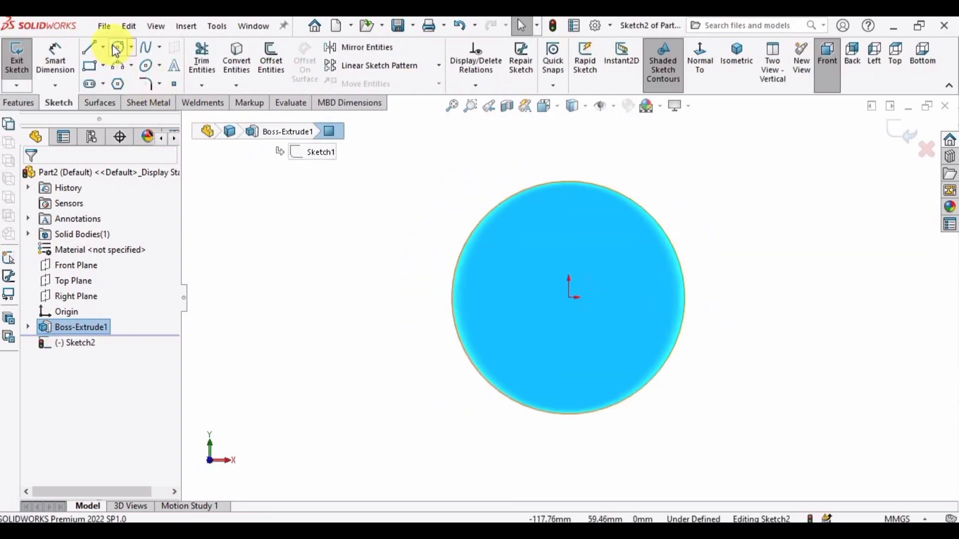
left_click(117, 48)
left_click(568, 297)
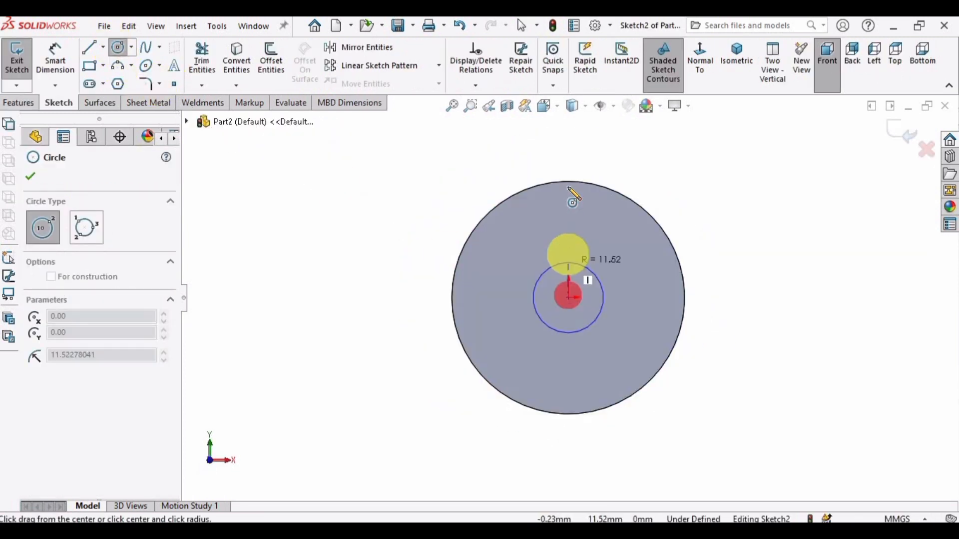
left_click(569, 147)
Sketch a second circle about 55 mm in diameter, centred about 116 mm above the origin.
scroll(613, 202, "up", 5)
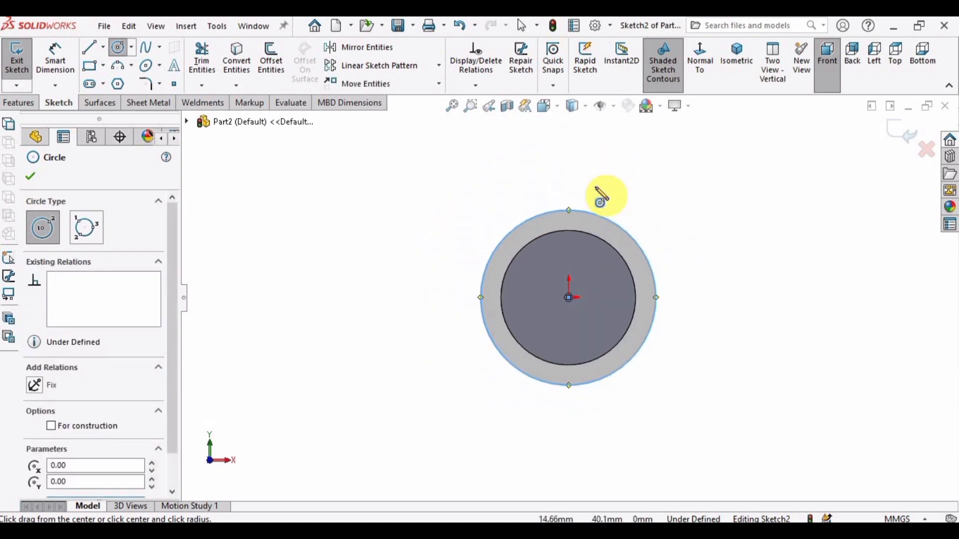
scroll(583, 200, "down", 2)
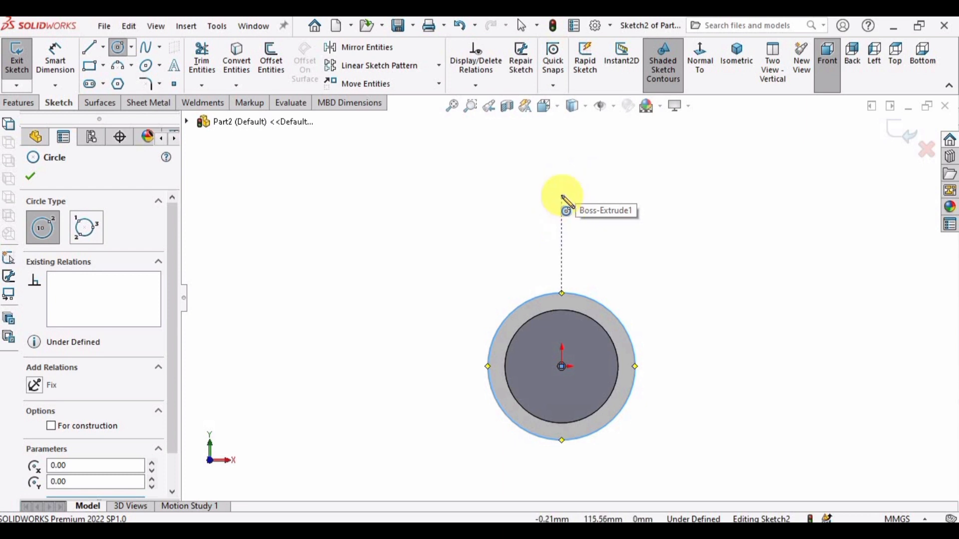
left_click_drag(563, 198, 564, 157)
key("Escape")
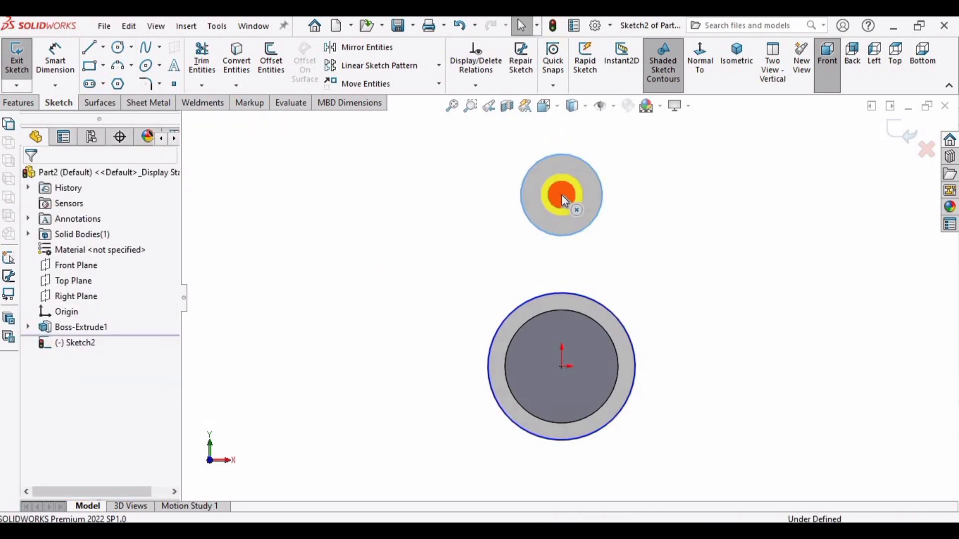
Add a Vertical relation between the upper circle's centre and the centre of the disc.
left_click(561, 195)
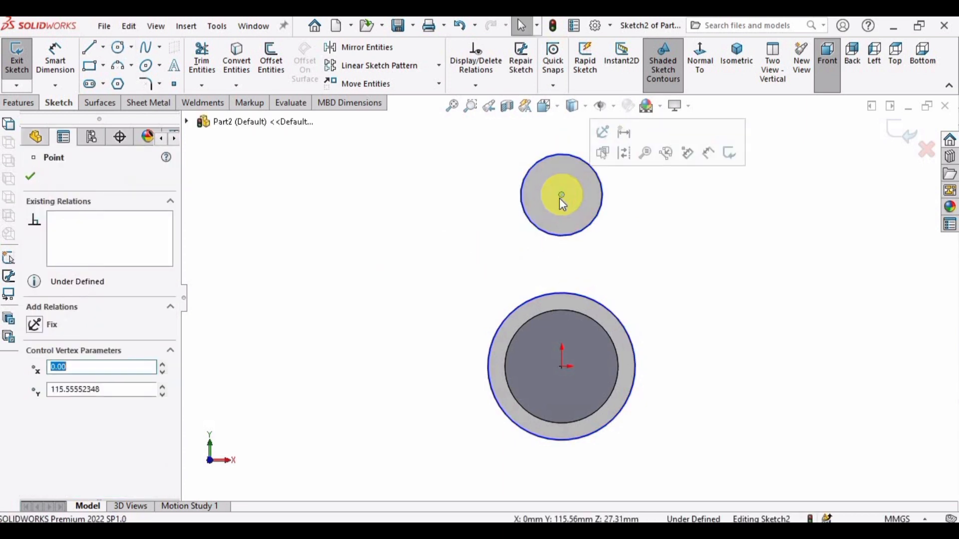
left_click(562, 367, "ctrl")
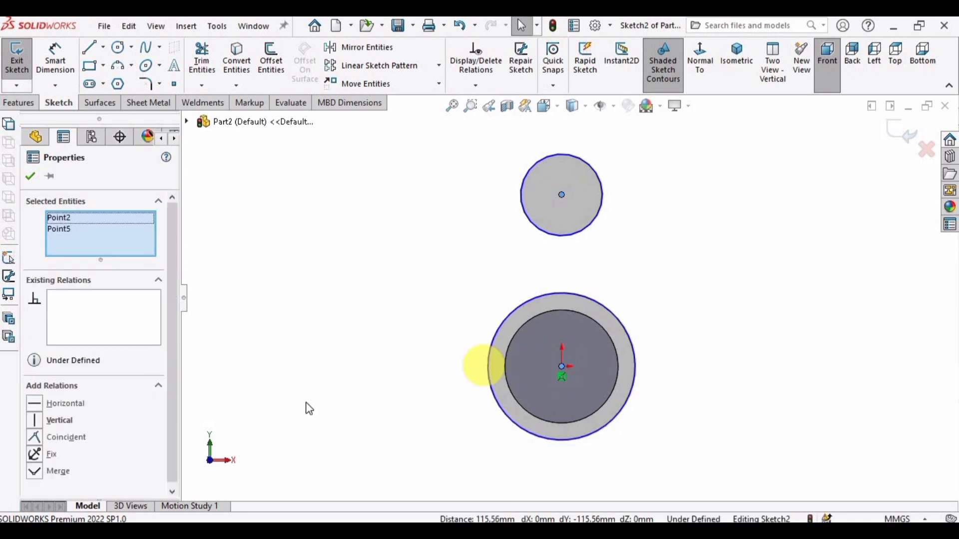
left_click(60, 425)
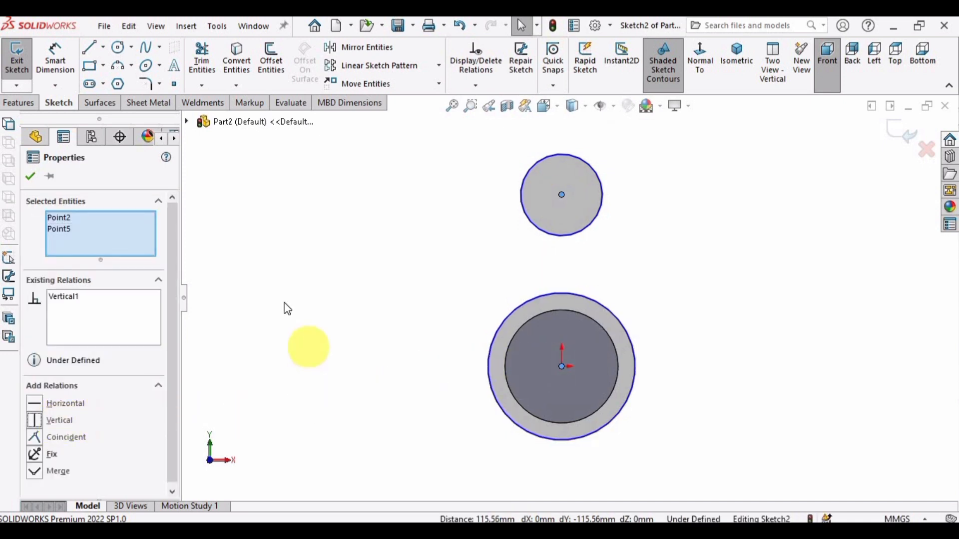
left_click(307, 346)
Dimension the vertical distance between the two circle centres as 63.5 mm.
left_click(68, 59)
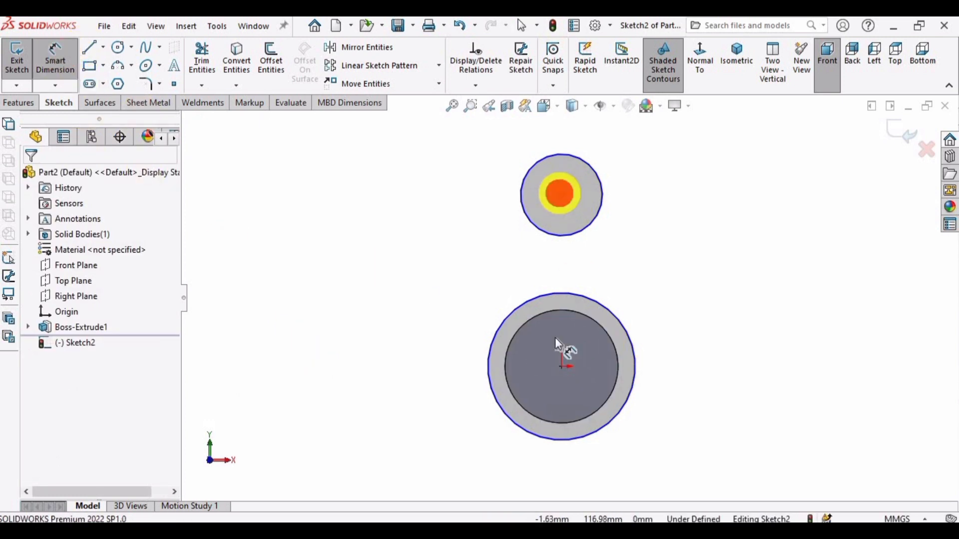
left_click(561, 367)
left_click(561, 195)
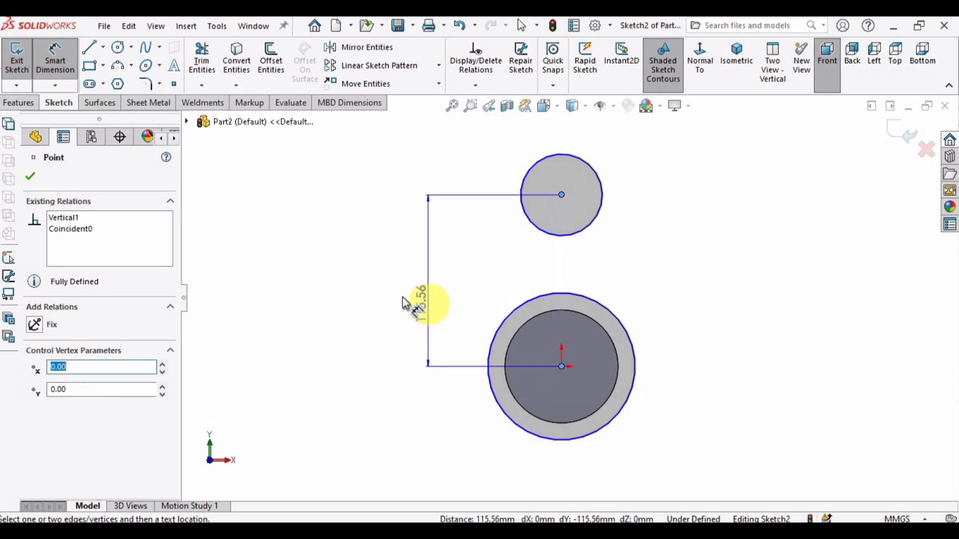
left_click(345, 316)
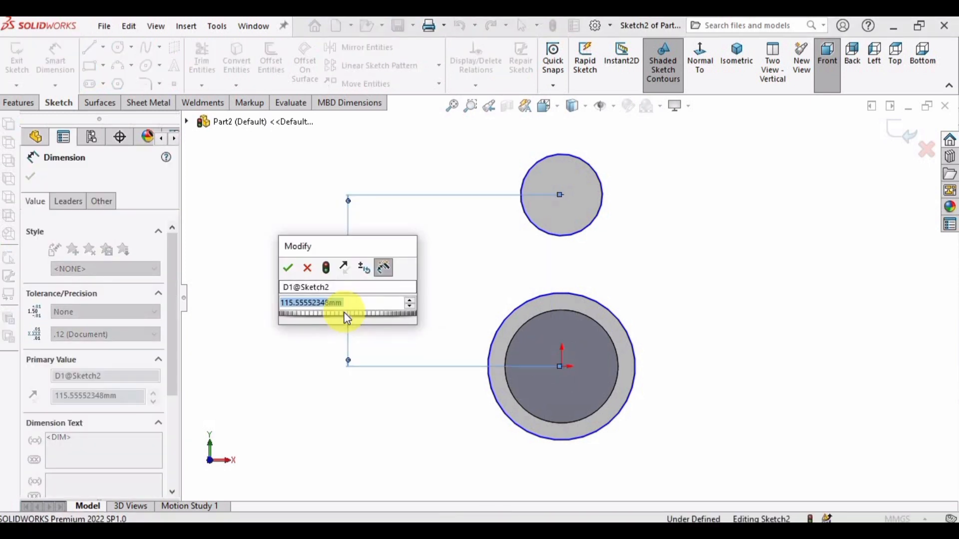
type("63")
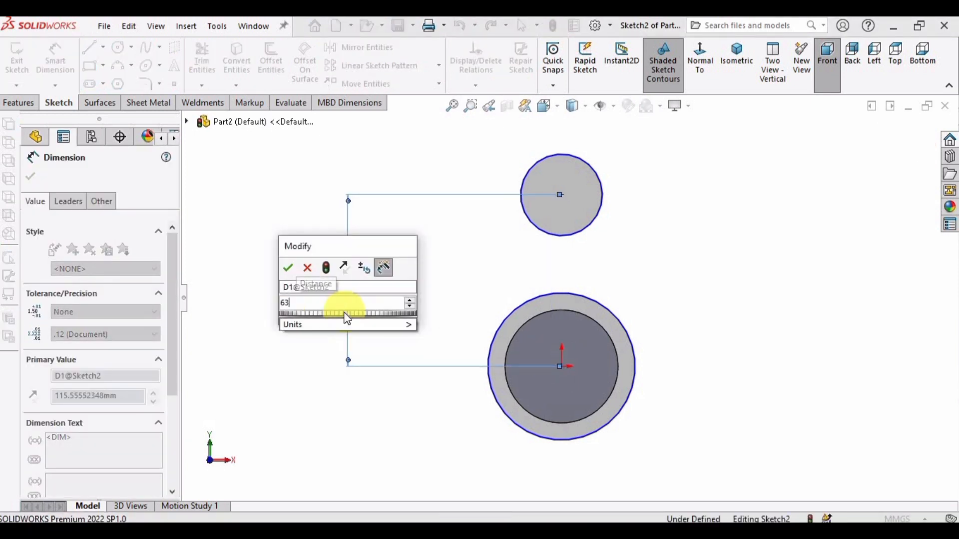
type(".4")
key("BackSpace")
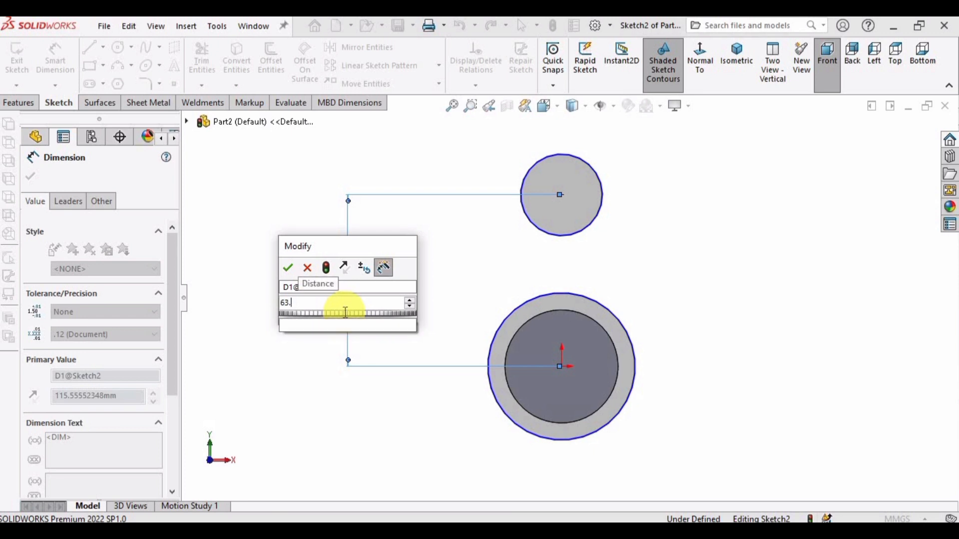
type("5")
key("Return")
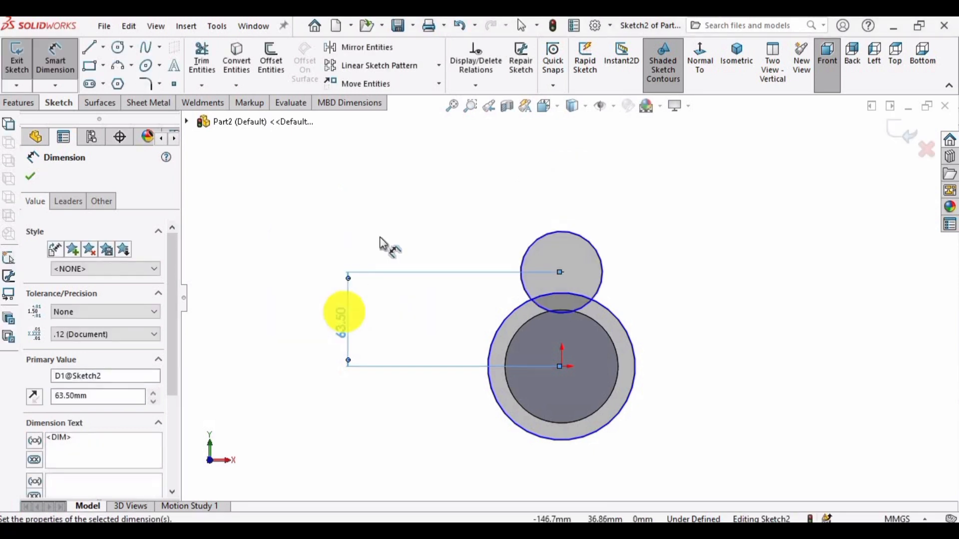
Dimension the upper circle's diameter as 88.9 mm.
left_click(591, 248)
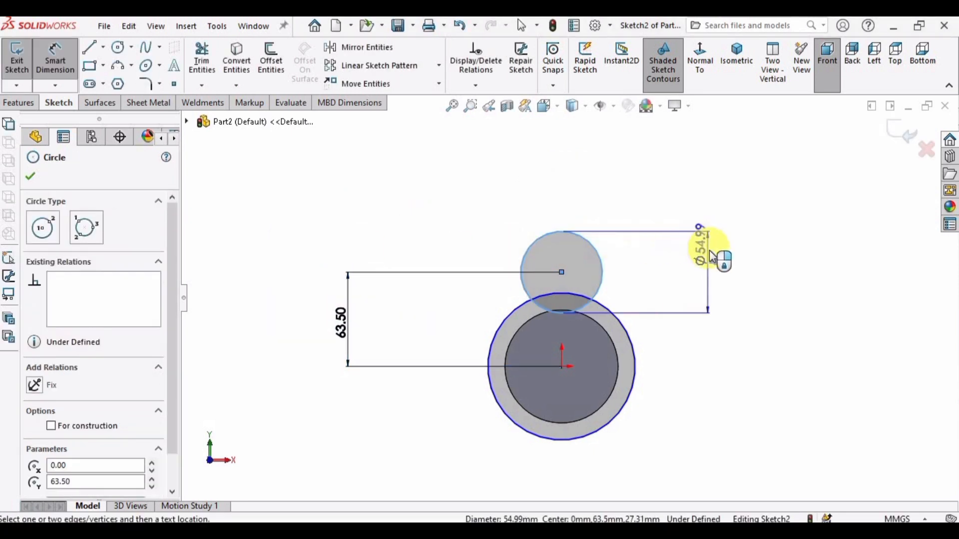
left_click(717, 251)
type("88")
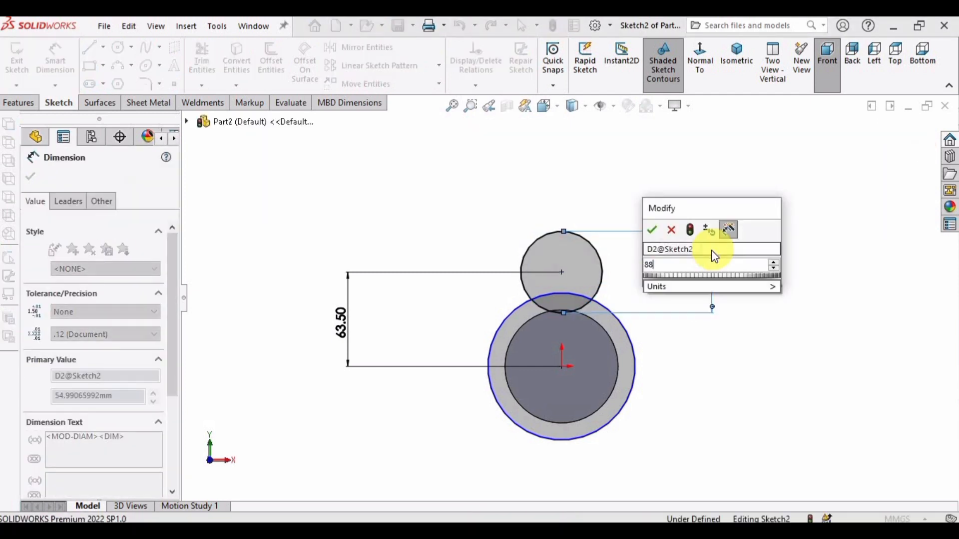
type(".9")
key("Return")
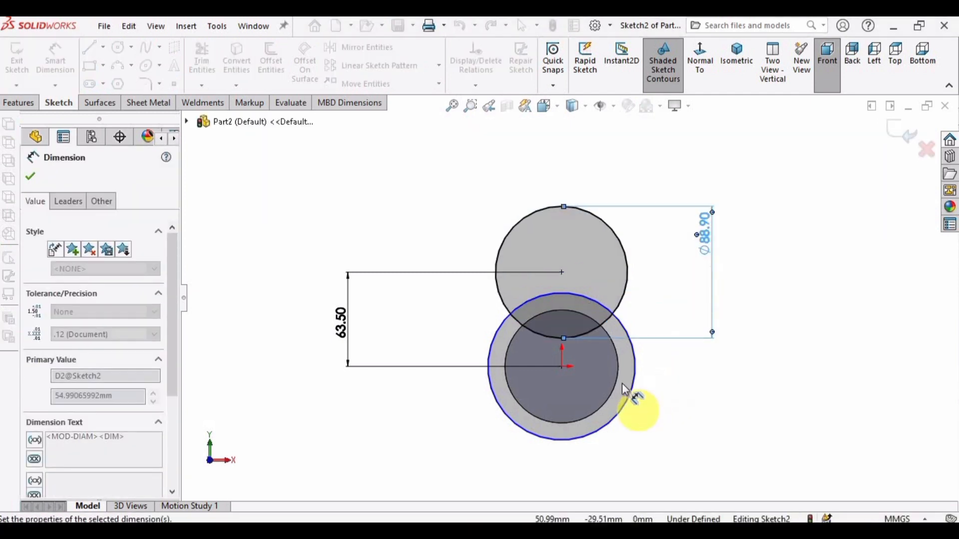
Dimension the radial gap between the disc's edge and the larger circle around it as 12.7 mm.
scroll(620, 372, "down", 3)
left_click(602, 334)
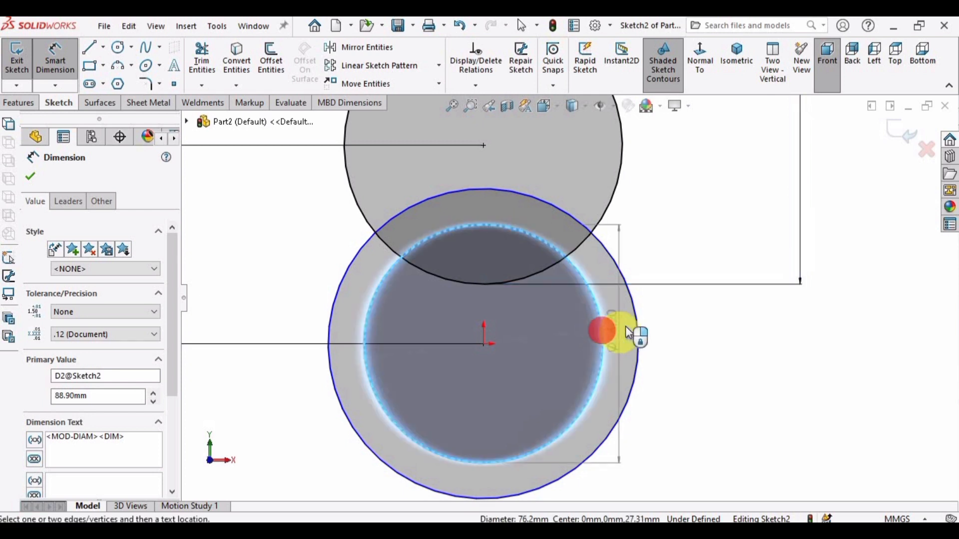
left_click(634, 318)
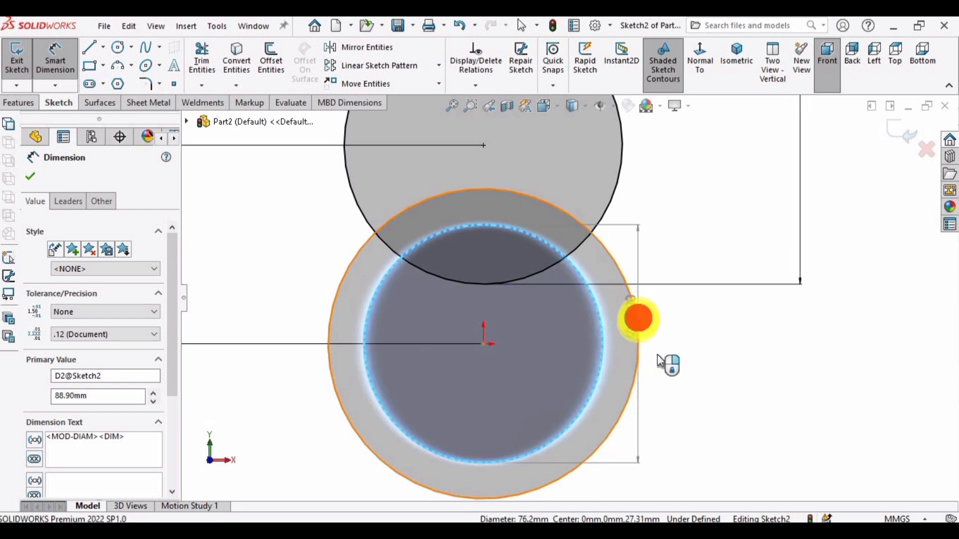
left_click(697, 410)
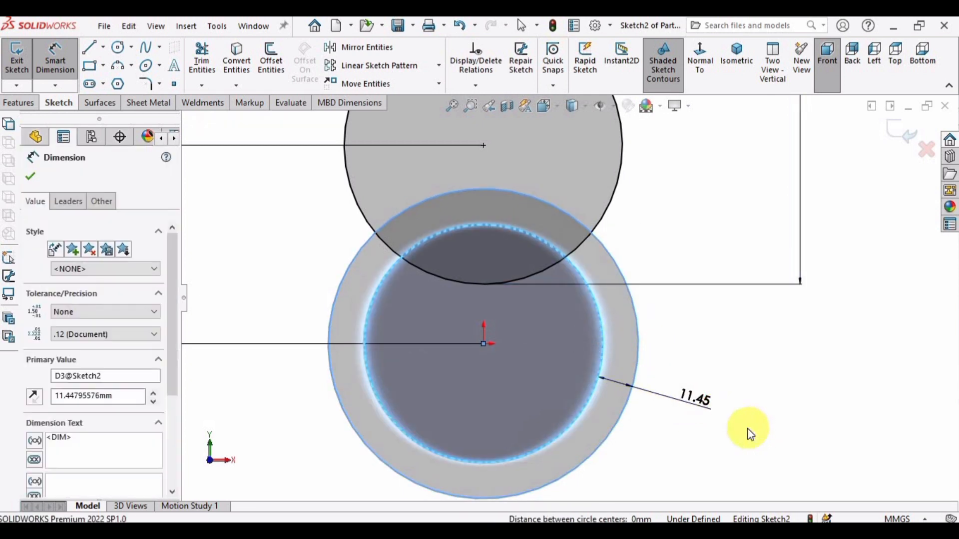
type("12.7")
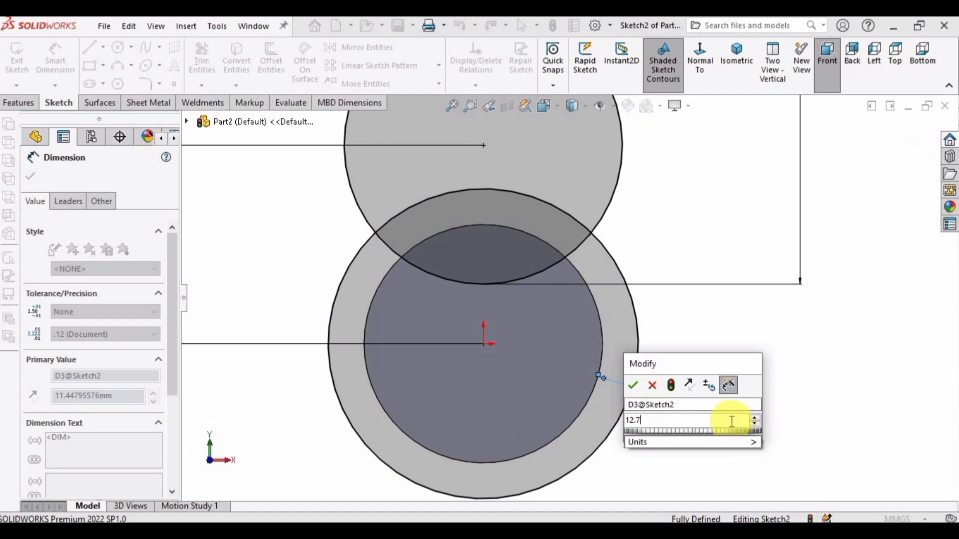
key("Return")
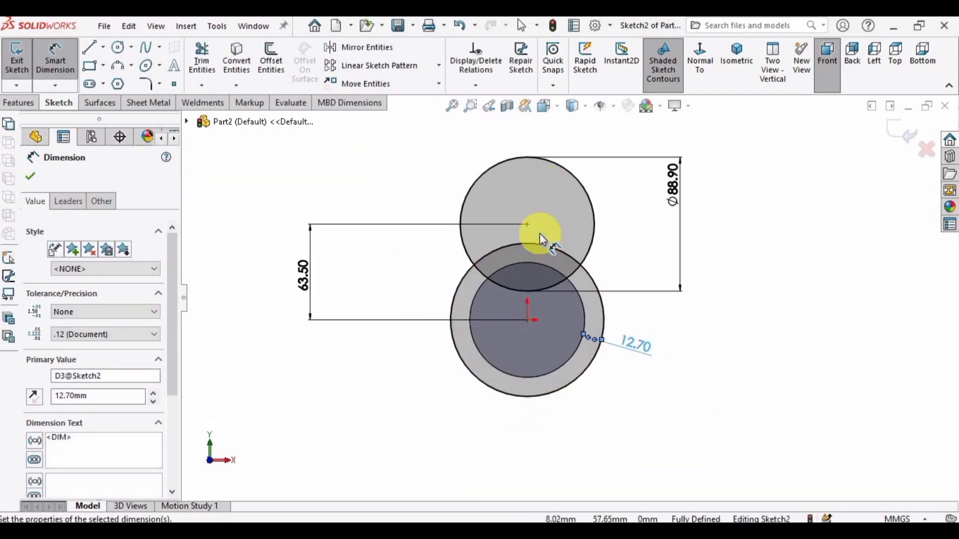
left_click(31, 176)
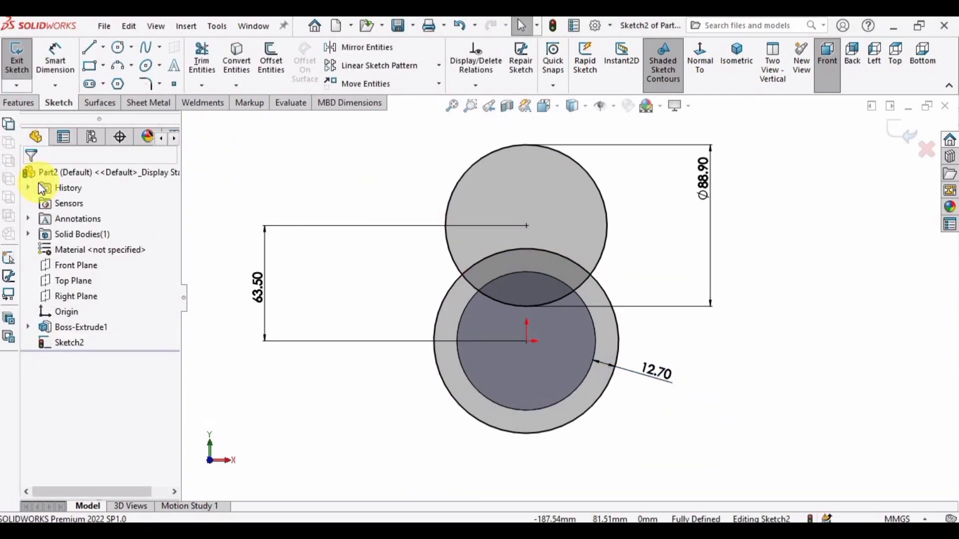
left_click(315, 214)
Sketch two separate slanted lines flanking the circles, spreading apart downward, with the right one about 140 mm long.
left_click(97, 56)
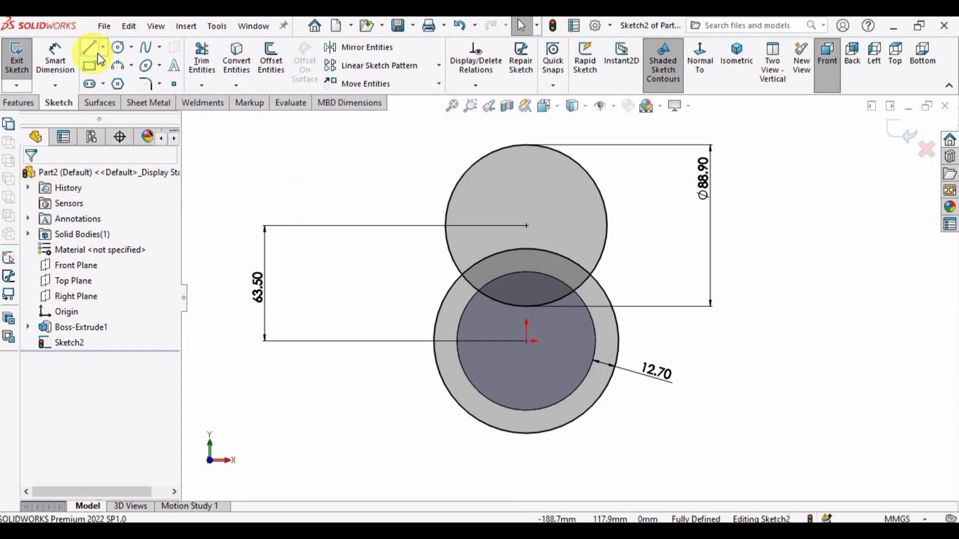
left_click(439, 172)
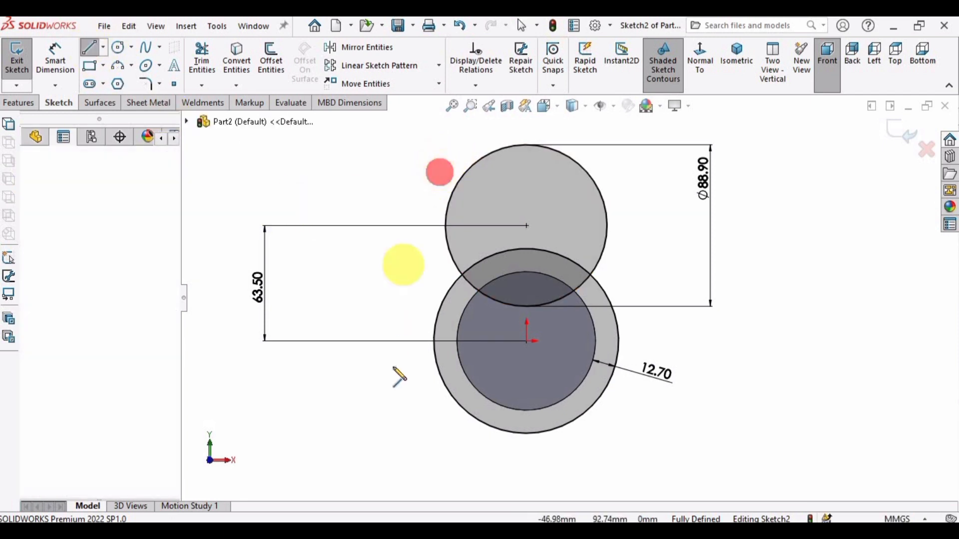
left_click(411, 382)
key("Escape")
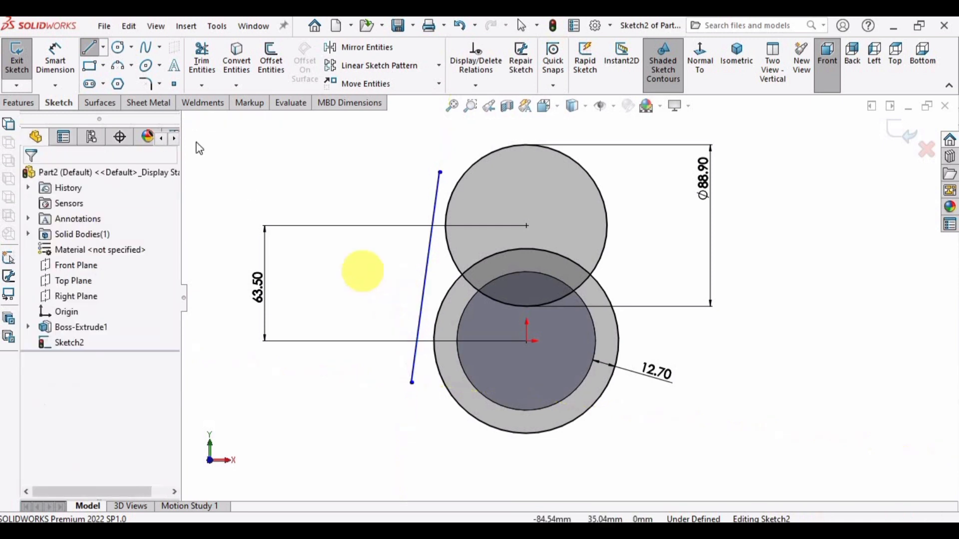
left_click(90, 47)
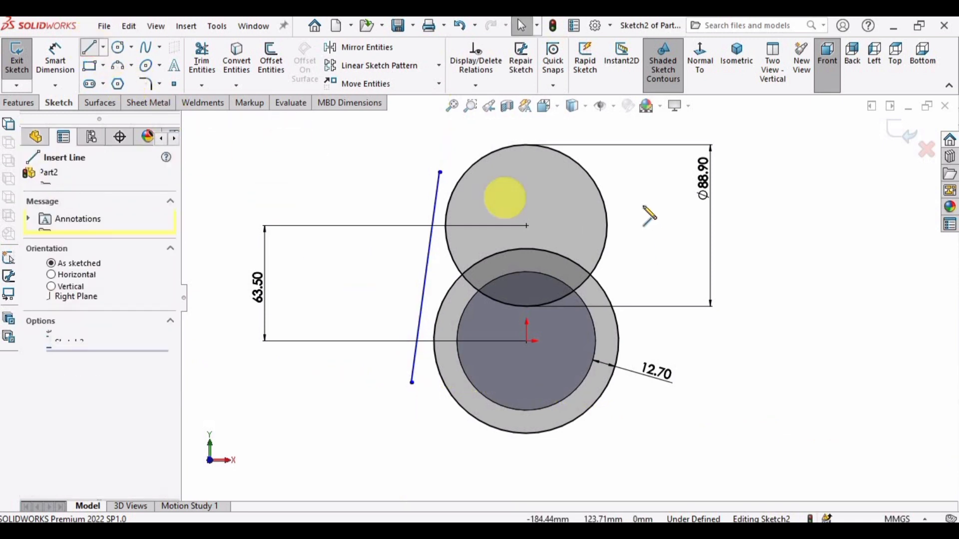
left_click(614, 172)
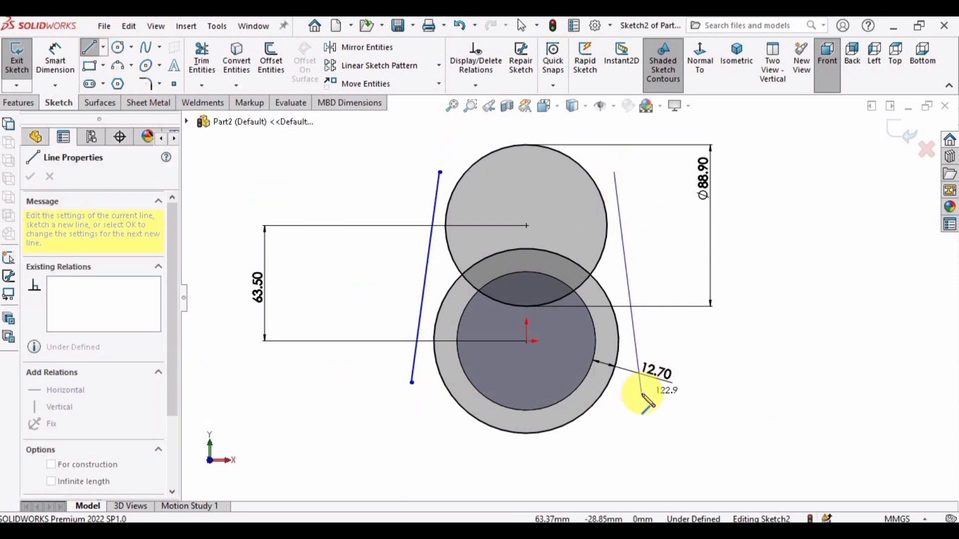
left_click(647, 424)
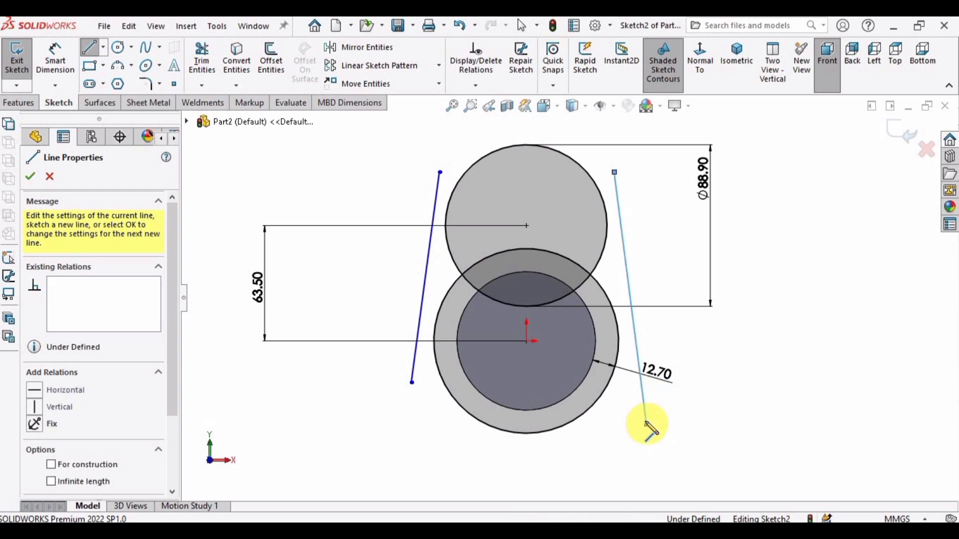
key("Escape")
Add a Tangent relation between the right slanted line and the upper circle.
scroll(614, 210, "down", 3)
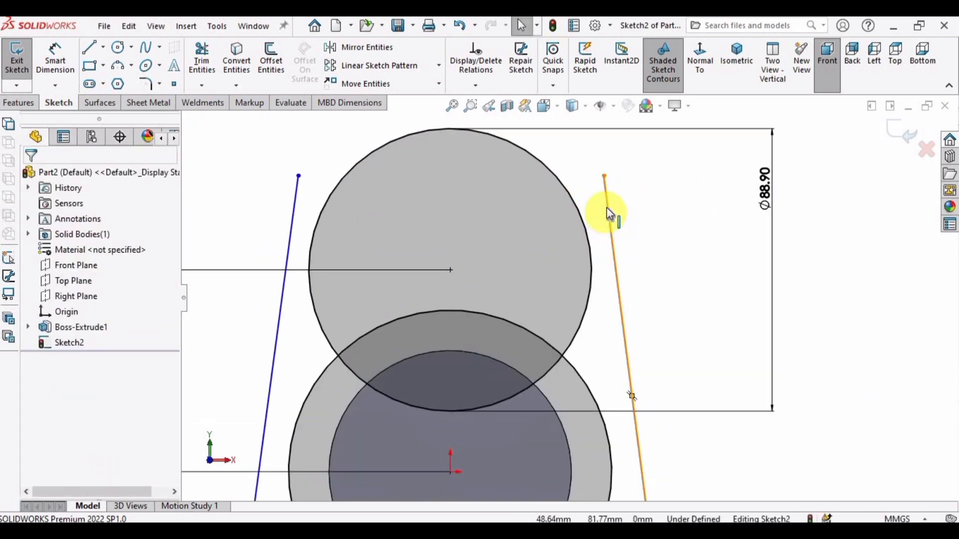
left_click(606, 209)
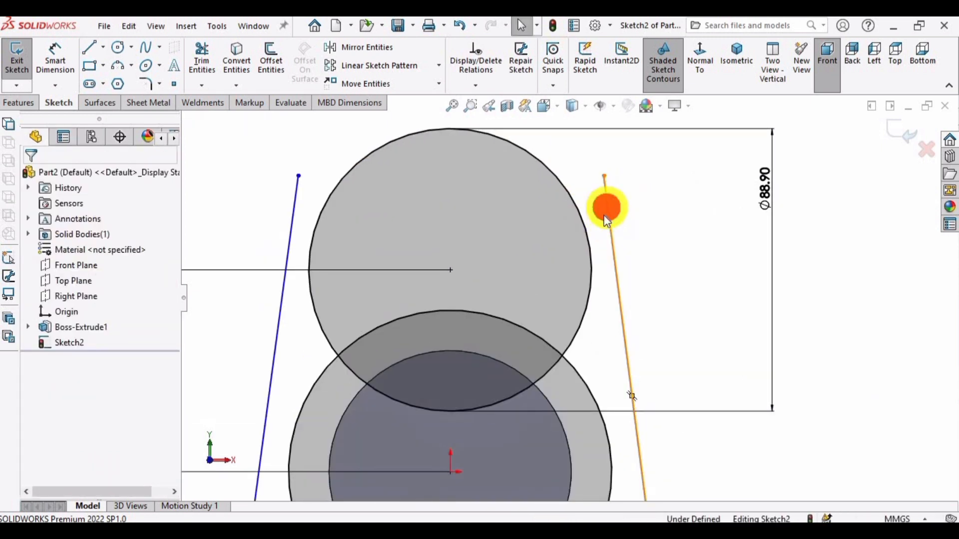
left_click(571, 205, "ctrl")
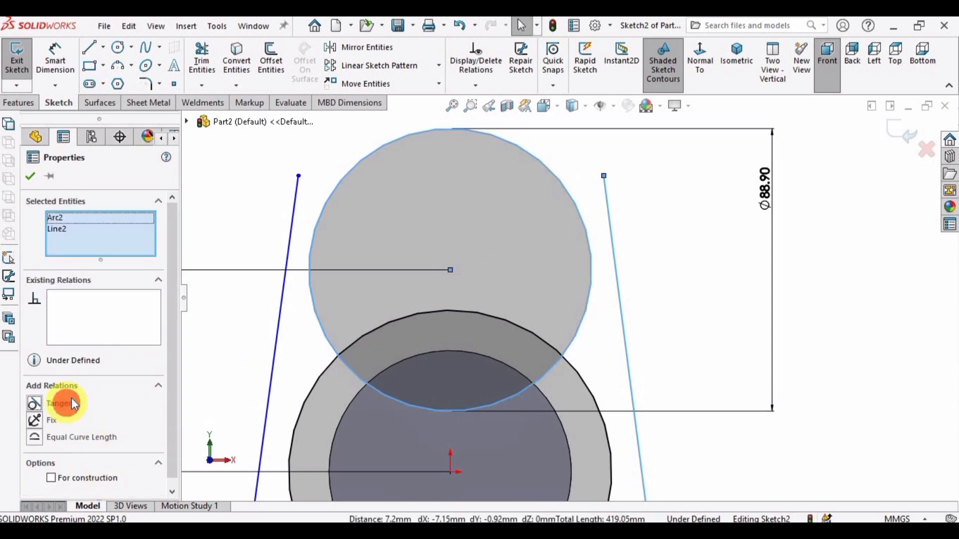
left_click(74, 405)
left_click(257, 197)
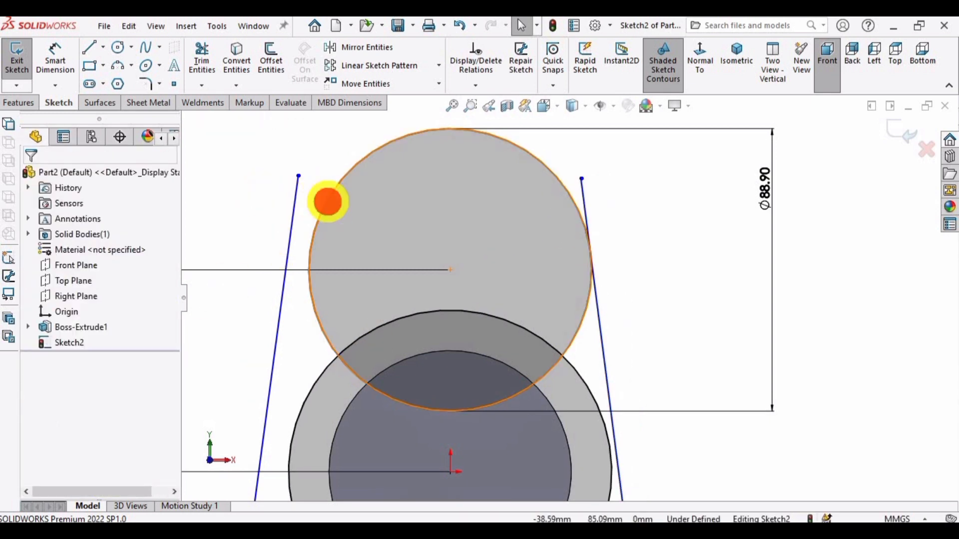
Add a Tangent relation between the left slanted line and the upper circle.
left_click(327, 202)
left_click(294, 197, "ctrl")
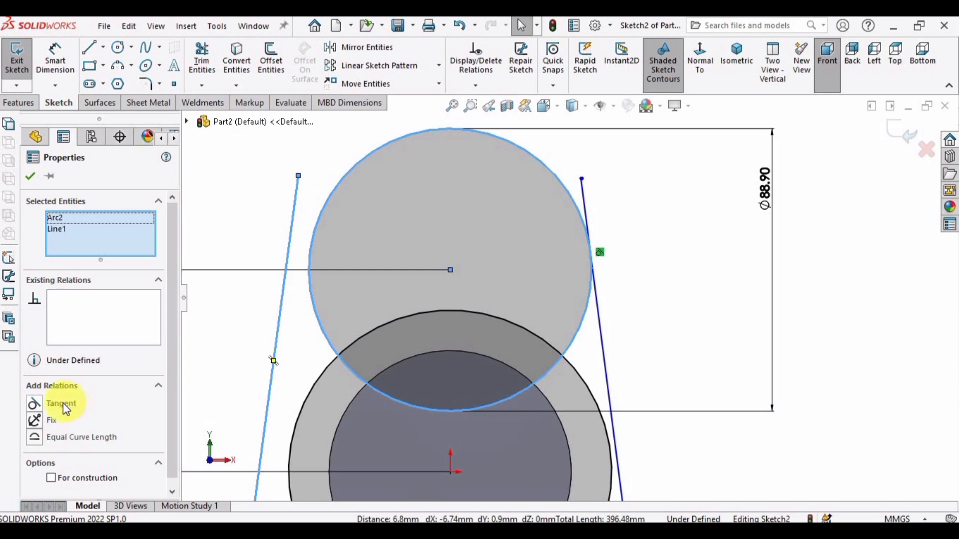
left_click(63, 403)
scroll(449, 466, "down", 3)
scroll(789, 460, "up", 3)
left_click(769, 407)
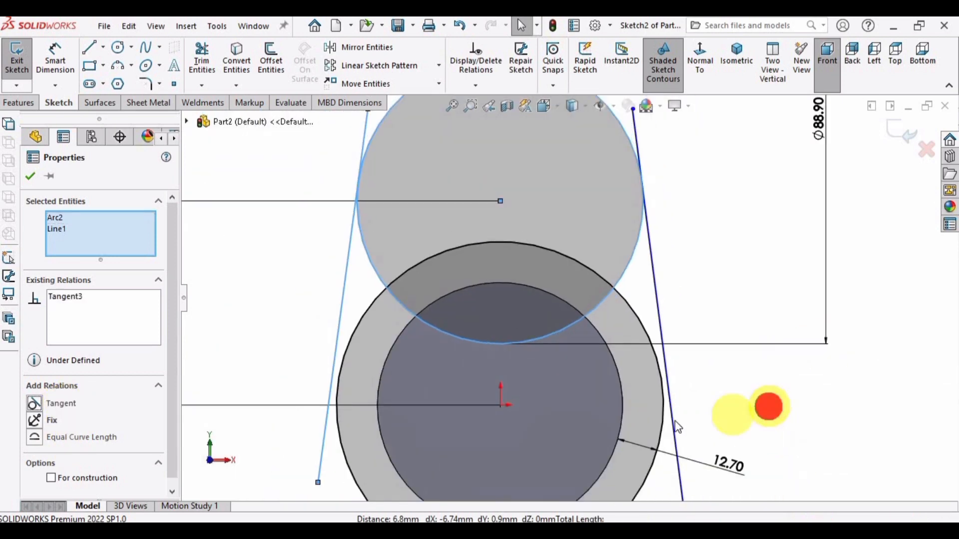
Add a Tangent relation between the right slanted line and the lower outer circle.
scroll(664, 424, "down", 3)
left_click(651, 427)
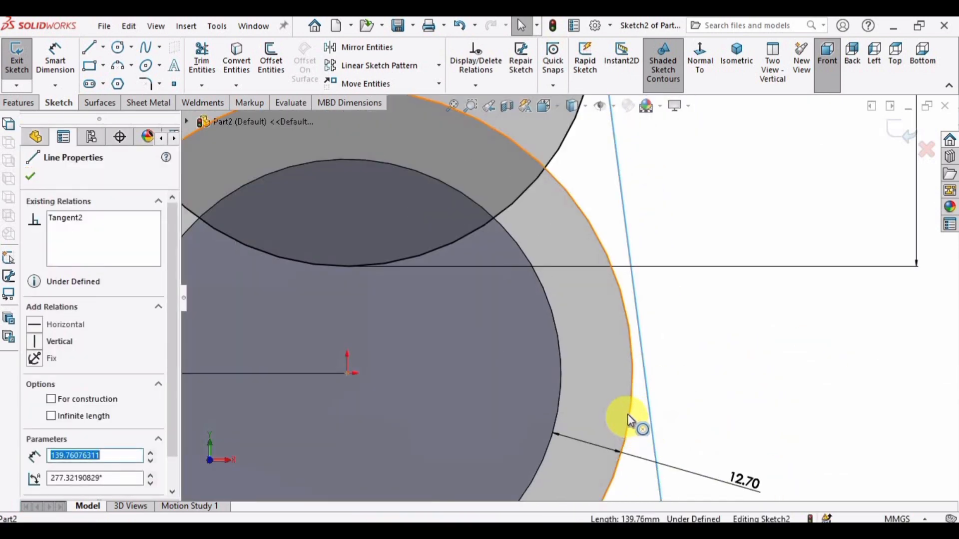
left_click(627, 414, "ctrl")
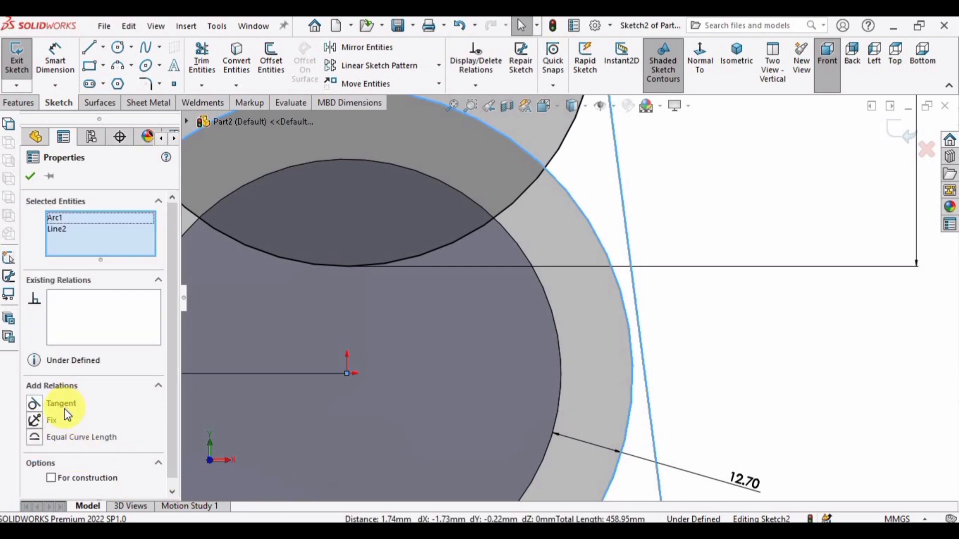
left_click(61, 403)
scroll(399, 382, "up", 3)
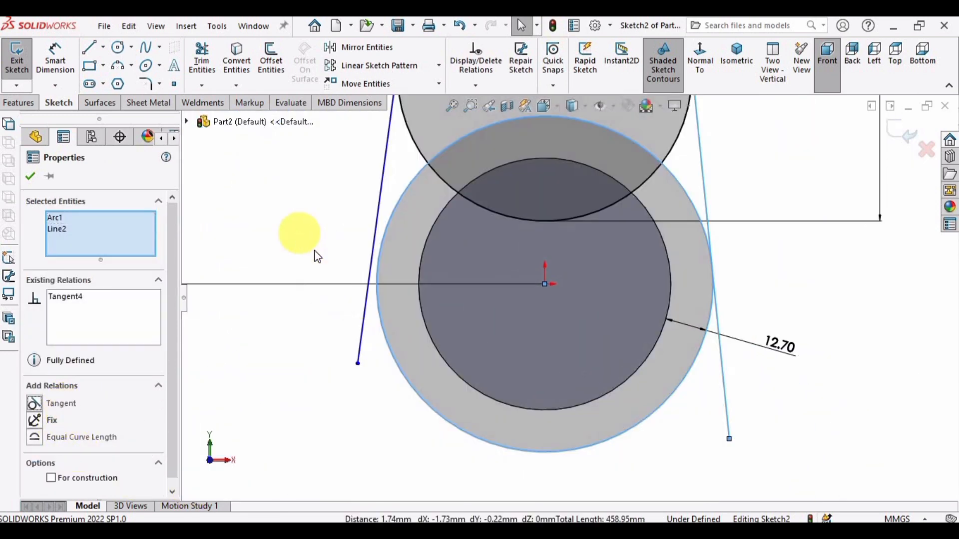
left_click(318, 257)
Make the left slanted line tangent to the lower outer circle.
left_click(387, 345)
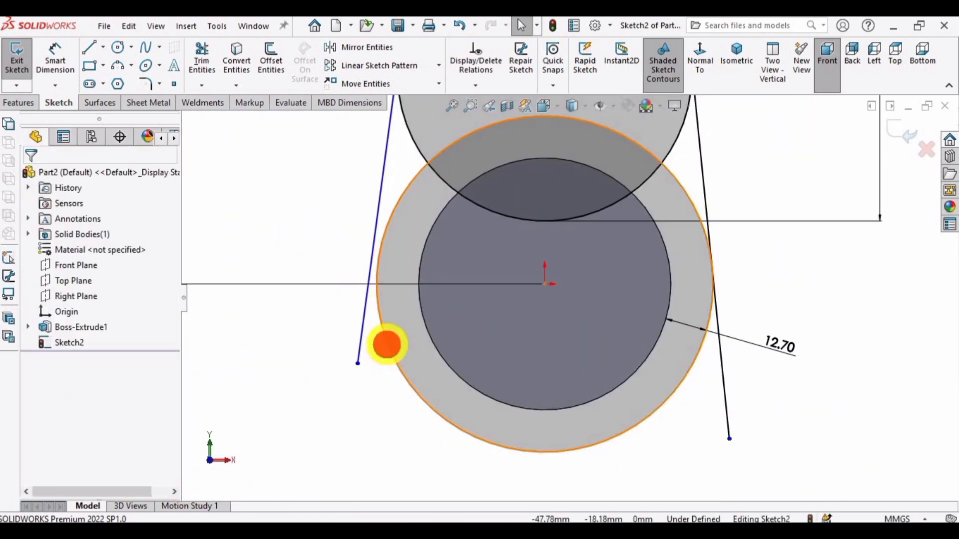
left_click(360, 334, "ctrl")
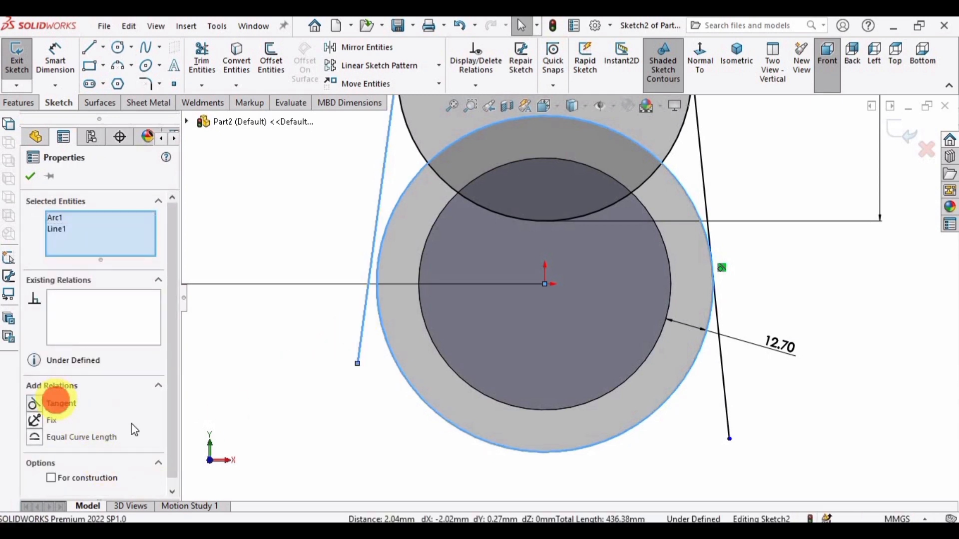
left_click(56, 401)
left_click(381, 450)
Use Power trim to remove the ends of both slanted lines that extend above their tangent points on the upper circle.
scroll(619, 287, "up", 4)
scroll(656, 163, "down", 2)
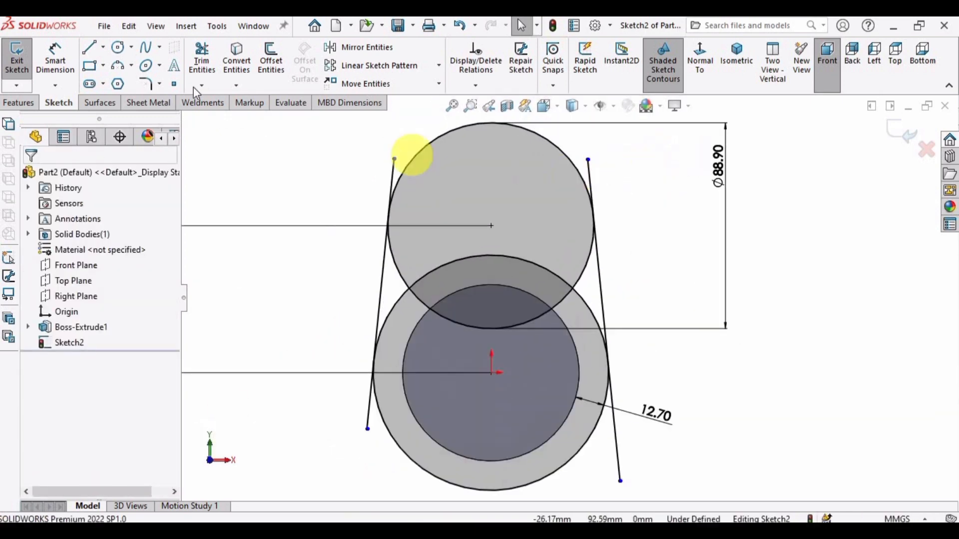
left_click(203, 75)
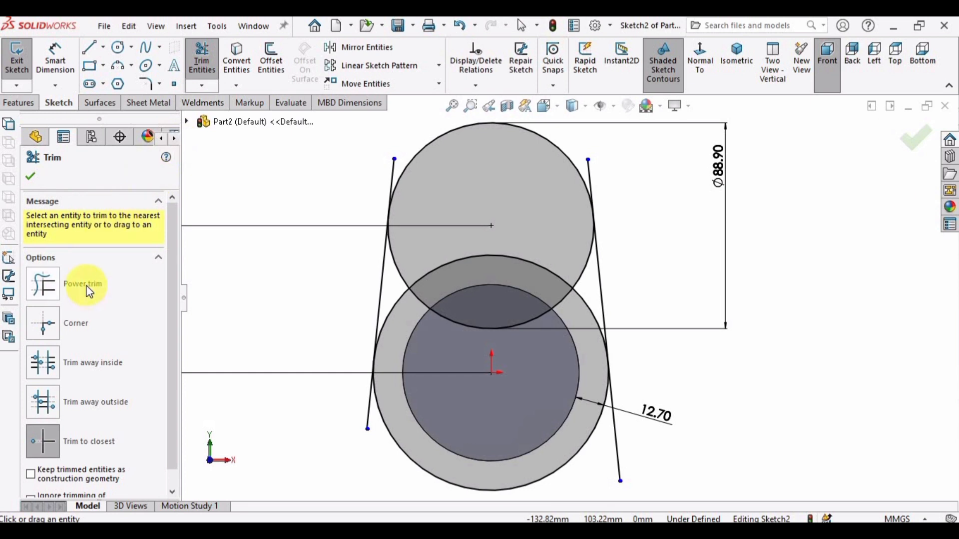
left_click(89, 293)
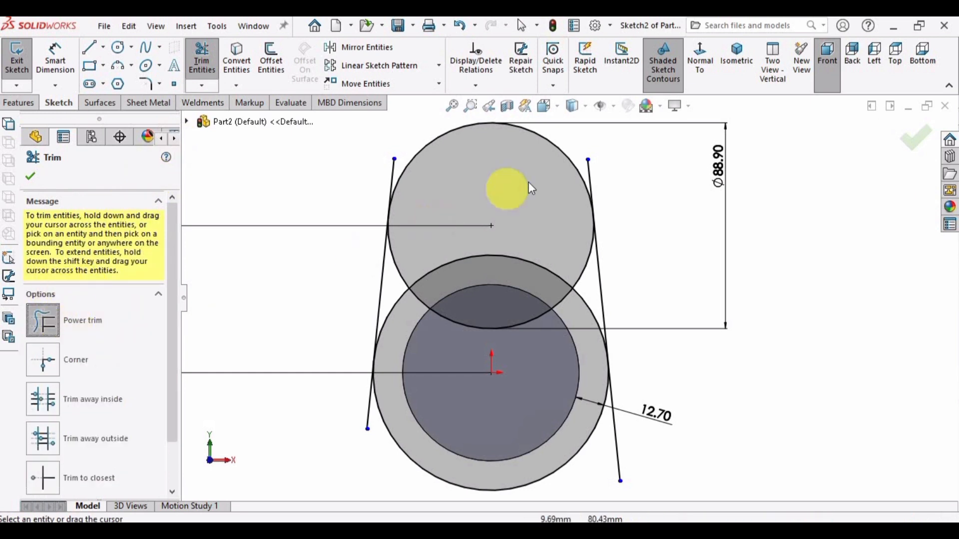
scroll(694, 182, "down", 5)
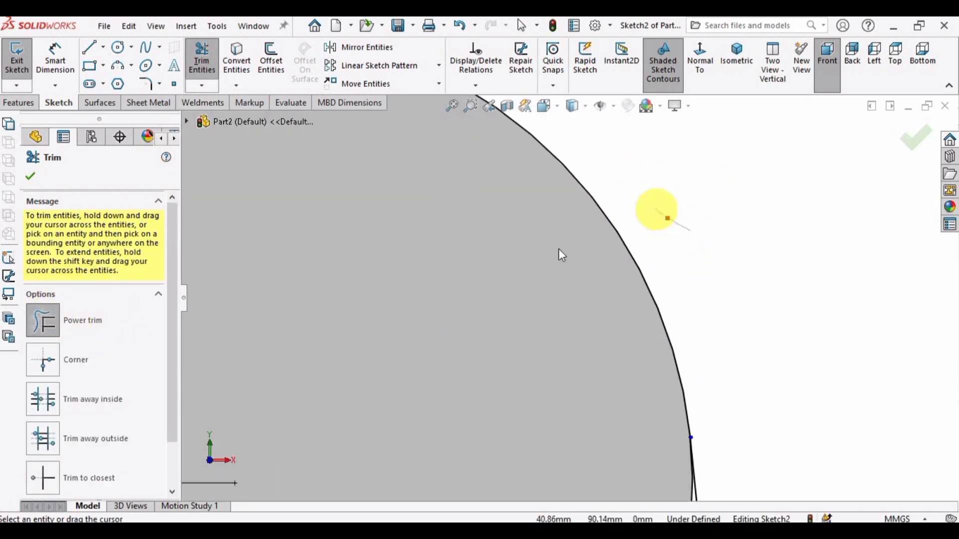
scroll(350, 235, "up", 3)
scroll(394, 292, "down", 4)
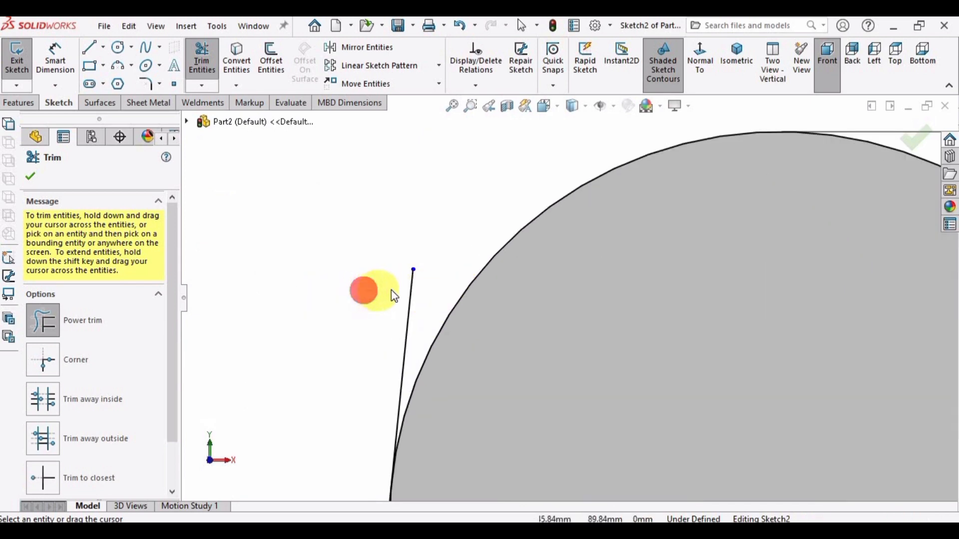
left_click_drag(419, 281, 450, 371)
Power-trim the ends of both slanted lines that extend below their tangent points on the lower outer circle.
scroll(499, 399, "up", 5)
scroll(574, 417, "down", 4)
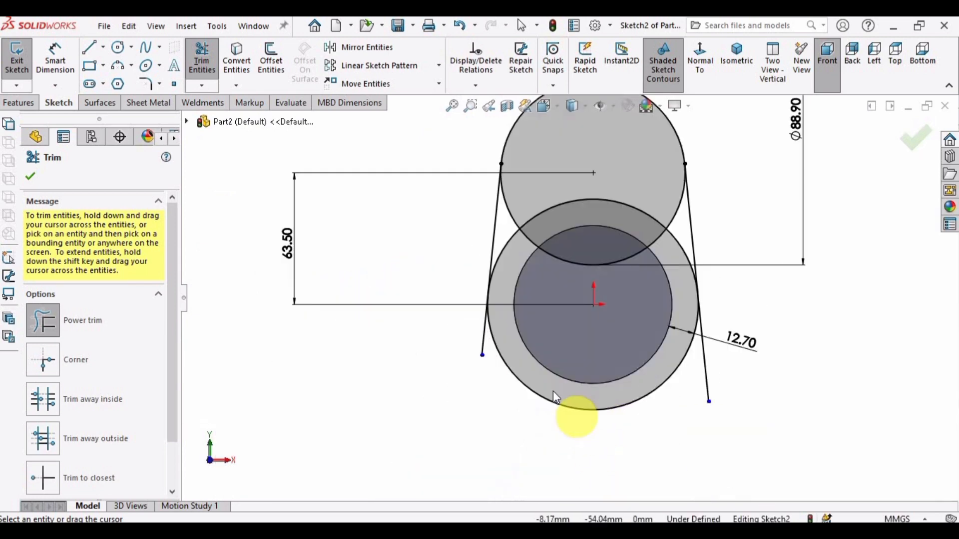
scroll(466, 347, "down", 2)
left_click_drag(434, 303, 439, 310)
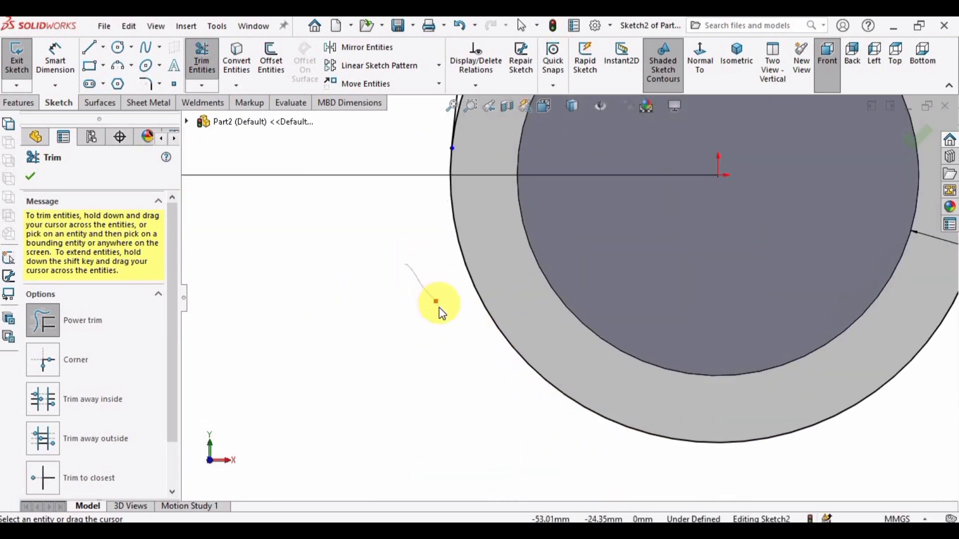
scroll(499, 350, "up", 4)
scroll(550, 365, "down", 5)
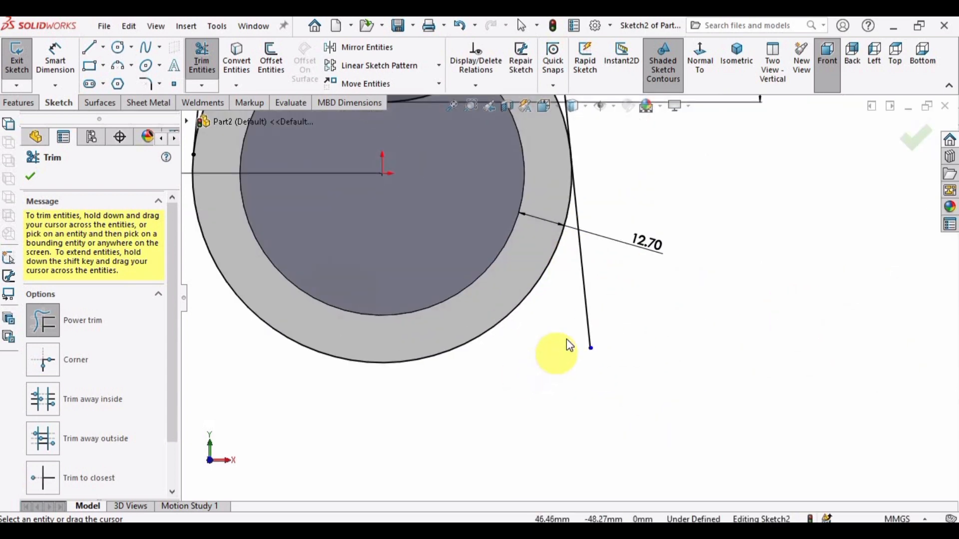
scroll(574, 150, "up", 5)
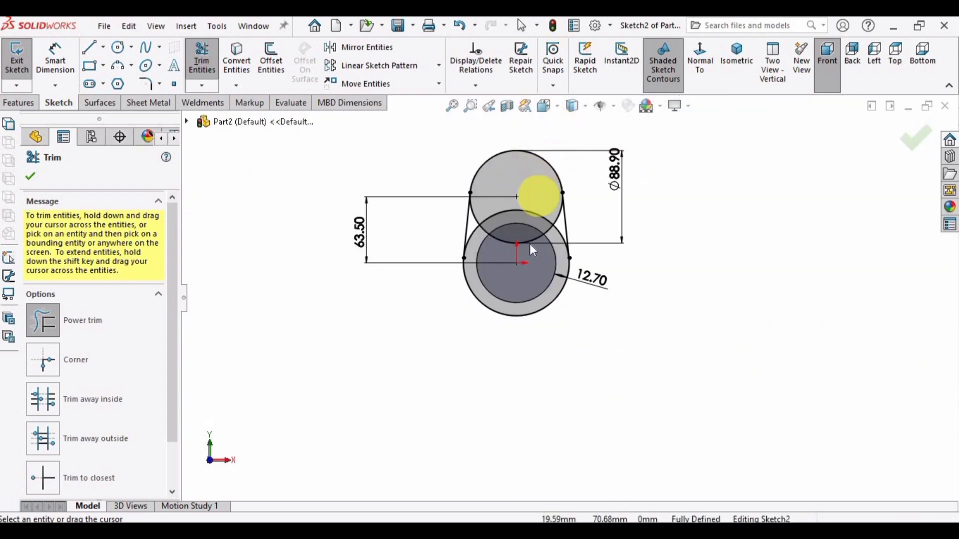
Trim away the two circles' overlapping inner arcs and, with Trim to closest, the leftover arcs inside the right tangent line.
mouse_move(514, 173)
left_mouse_down()
mouse_move(499, 334)
mouse_move(505, 326)
left_mouse_up()
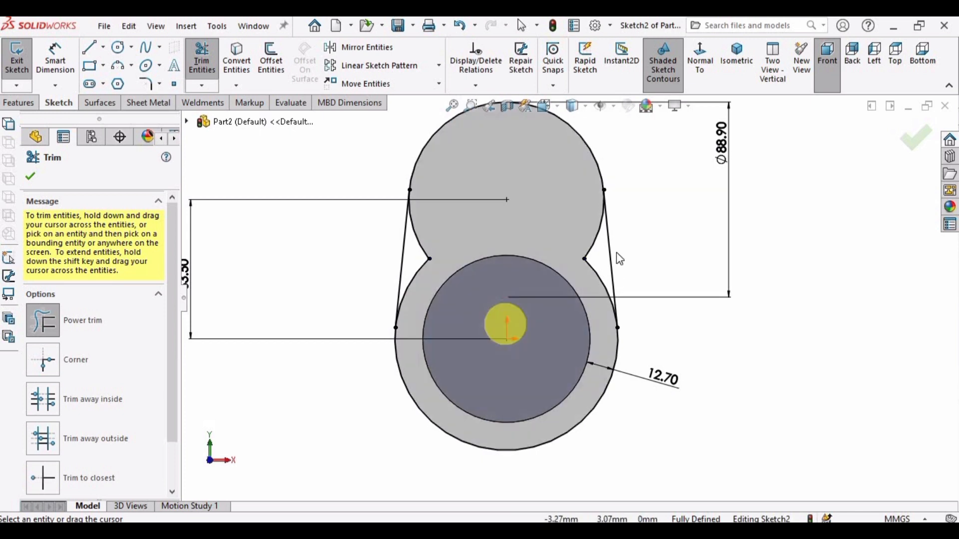
left_click(75, 479)
scroll(574, 235, "down", 3)
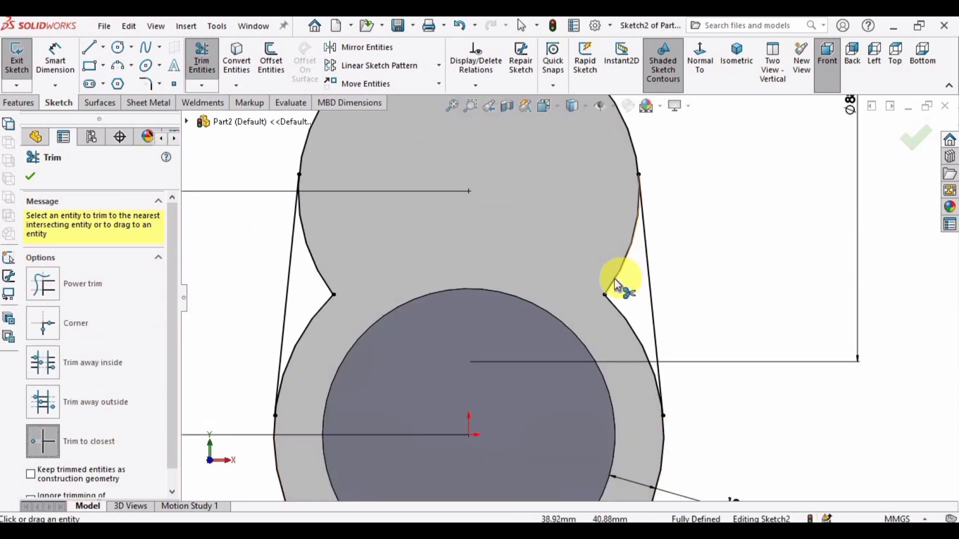
left_click(615, 280)
left_click(611, 303)
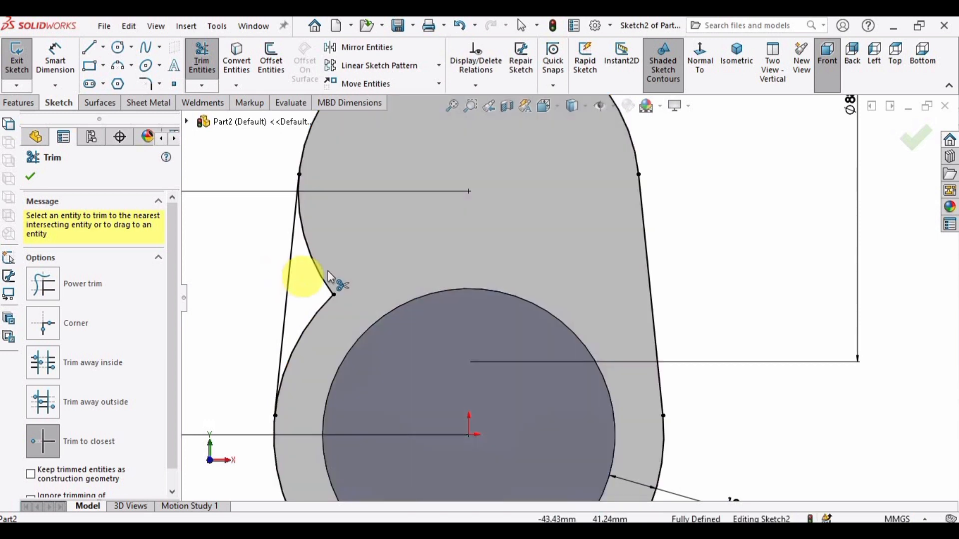
Trim away the leftover arcs of both circles inside the left tangent line and finish trimming.
left_click(326, 287)
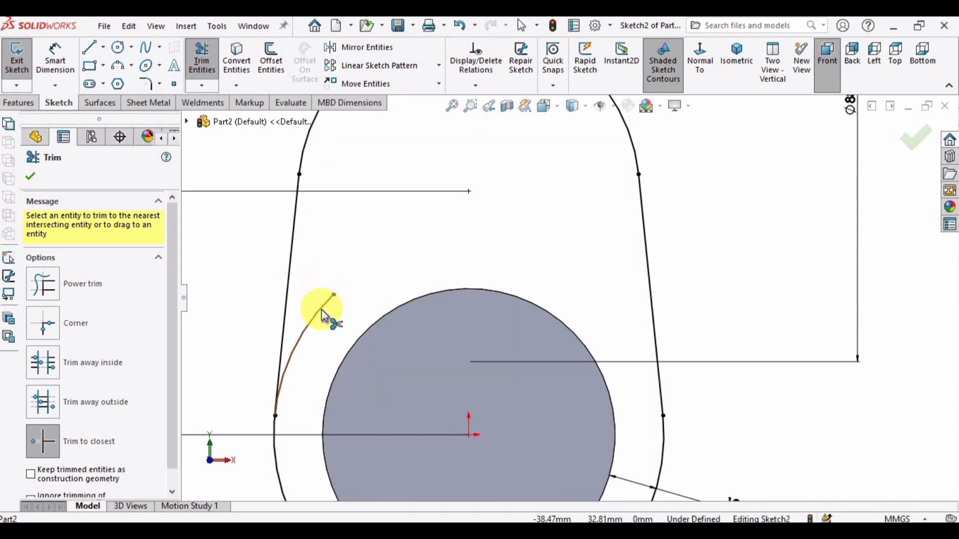
left_click(321, 310)
scroll(500, 265, "up", 2)
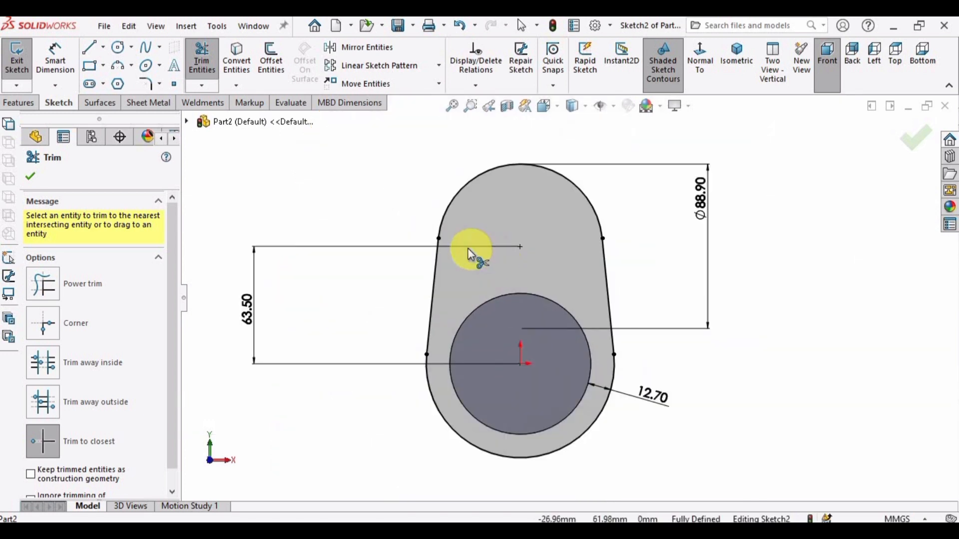
left_click(38, 182)
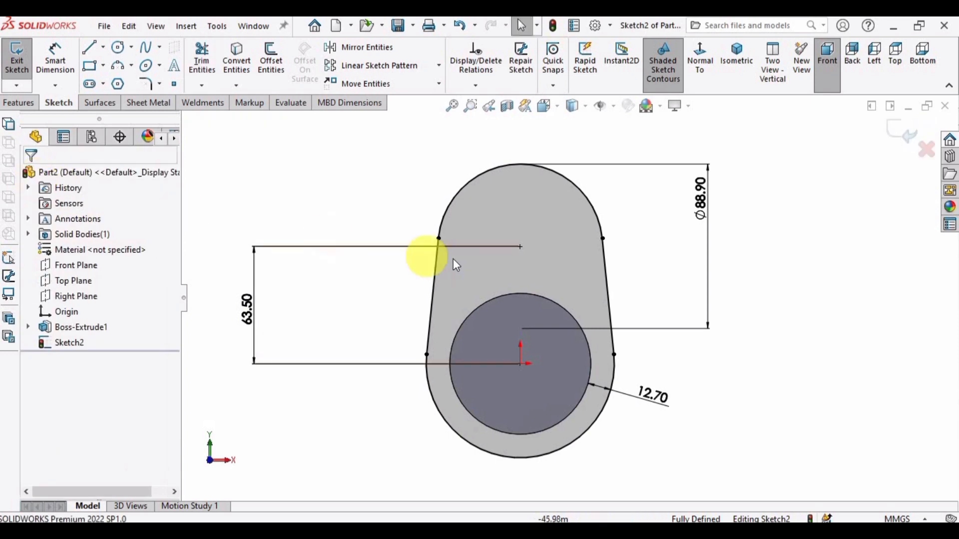
Extrude the tangent-line outline 19 mm as a blind boss merged with the disc.
left_click(20, 105)
left_click(21, 63)
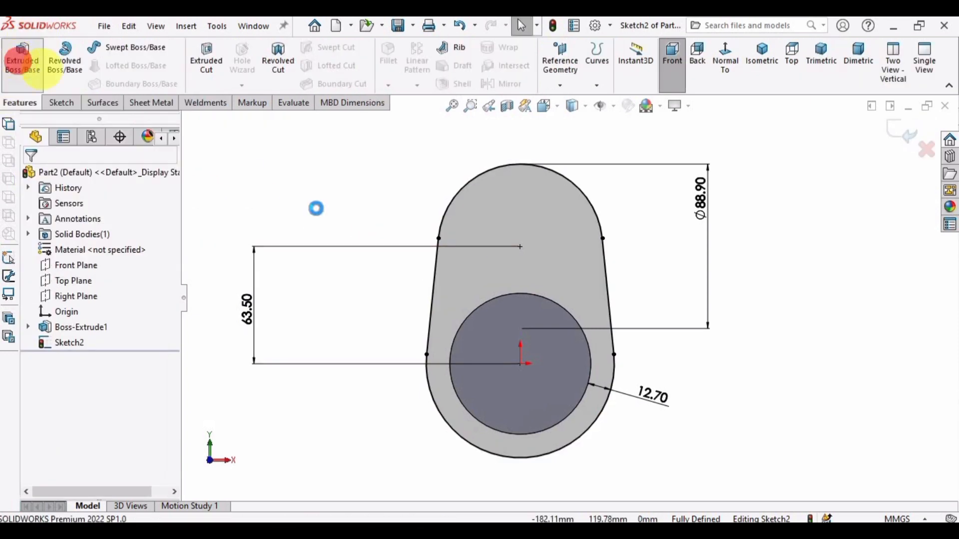
type("19")
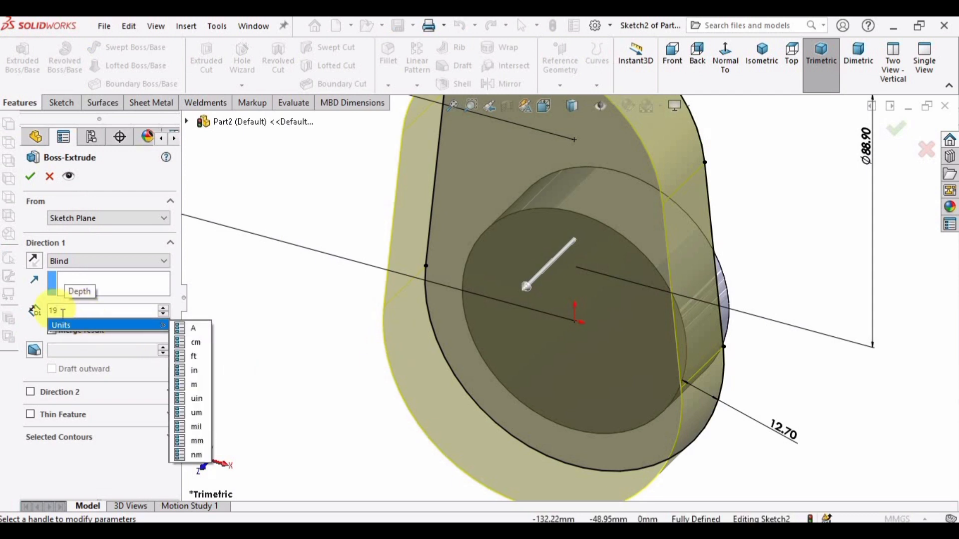
key("Return")
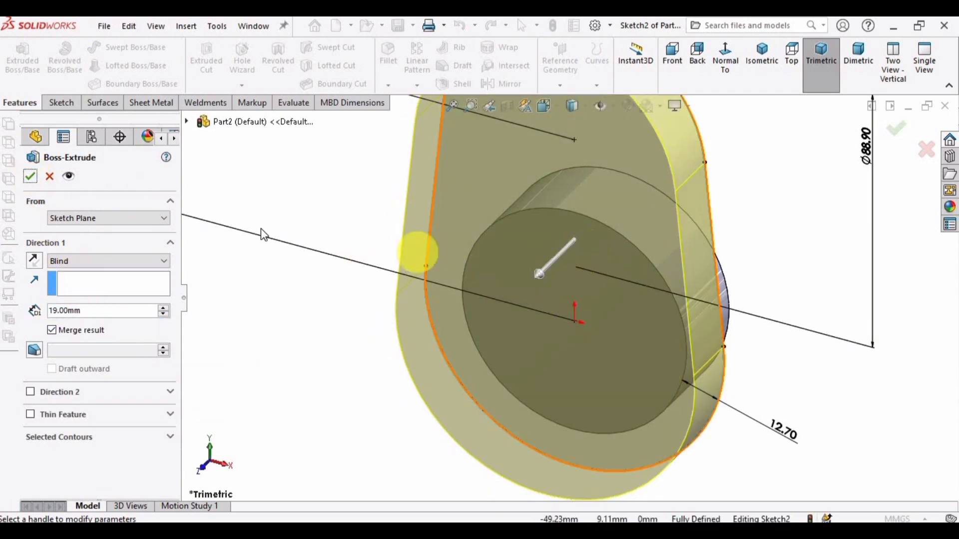
scroll(532, 219, "up", 5)
left_click(29, 175)
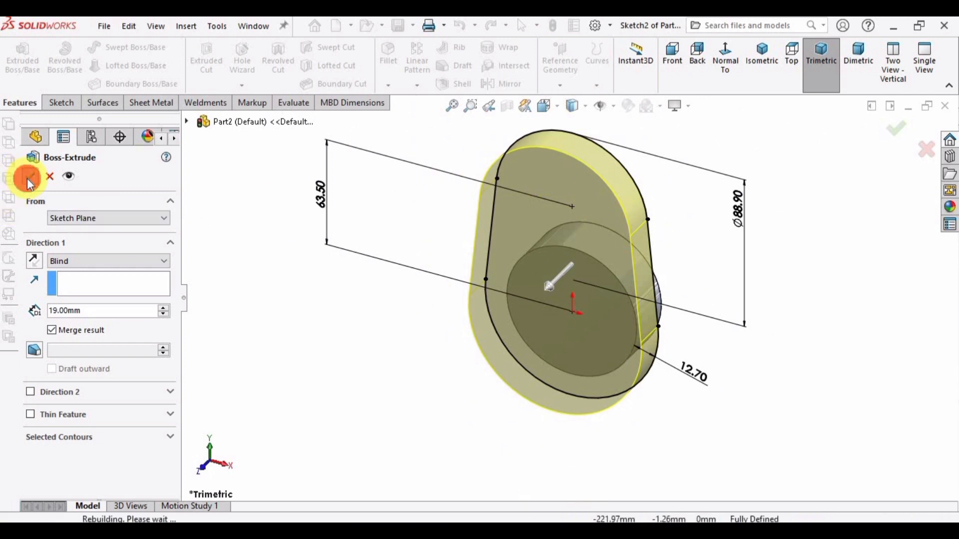
Start a sketch on the plate's front face and draw a circle of about 28.16 mm radius centred on the upper rounded end.
middle_click_drag(618, 262, 531, 279)
left_click(530, 278)
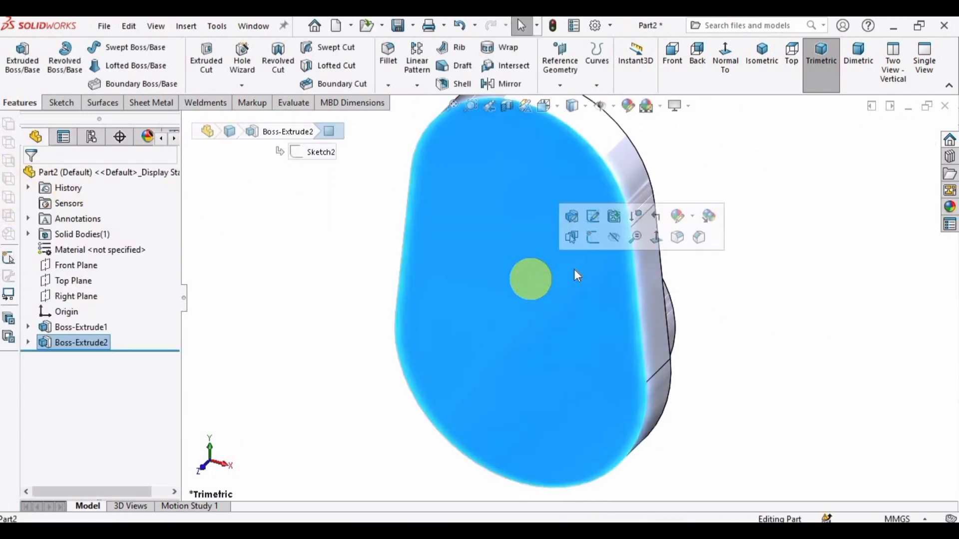
left_click(591, 243)
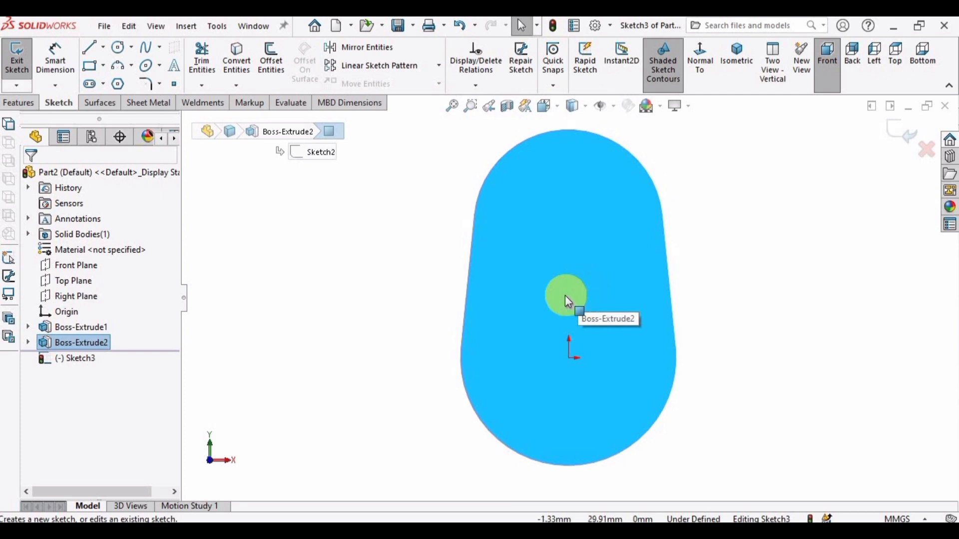
left_click(119, 49)
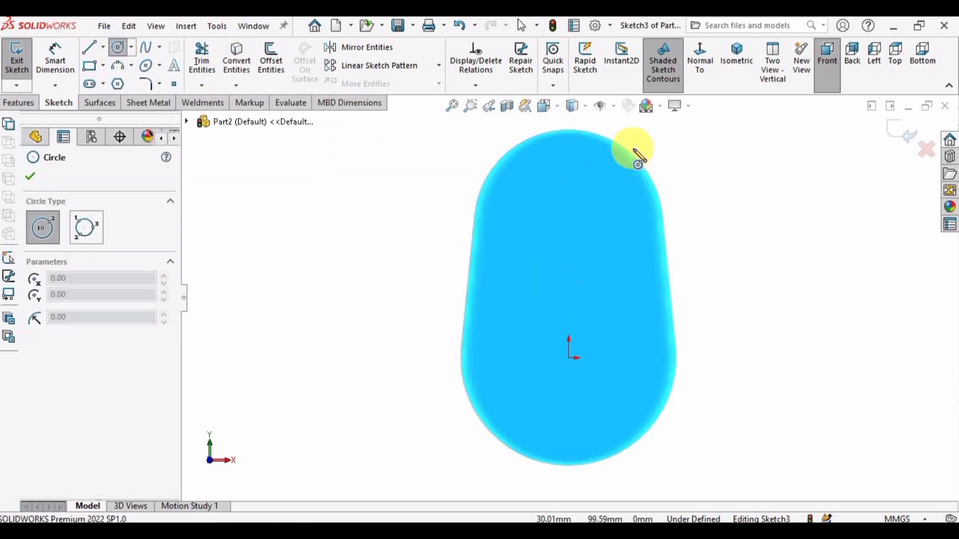
scroll(635, 150, "down", 3)
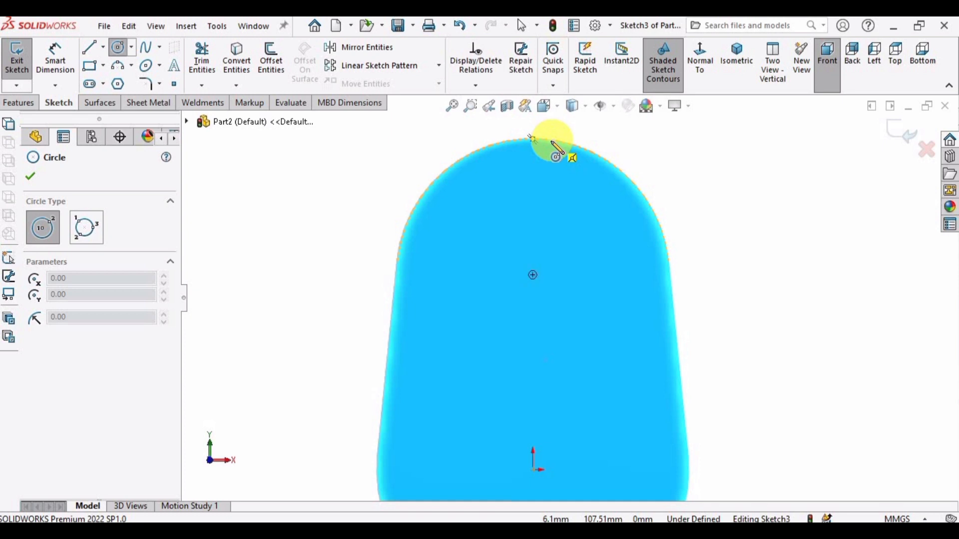
left_click(532, 275)
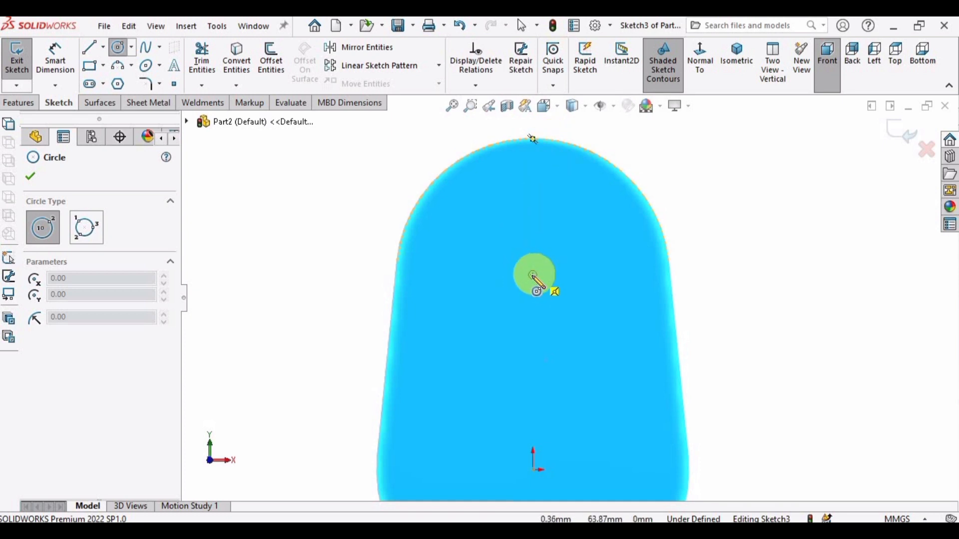
left_click(533, 189)
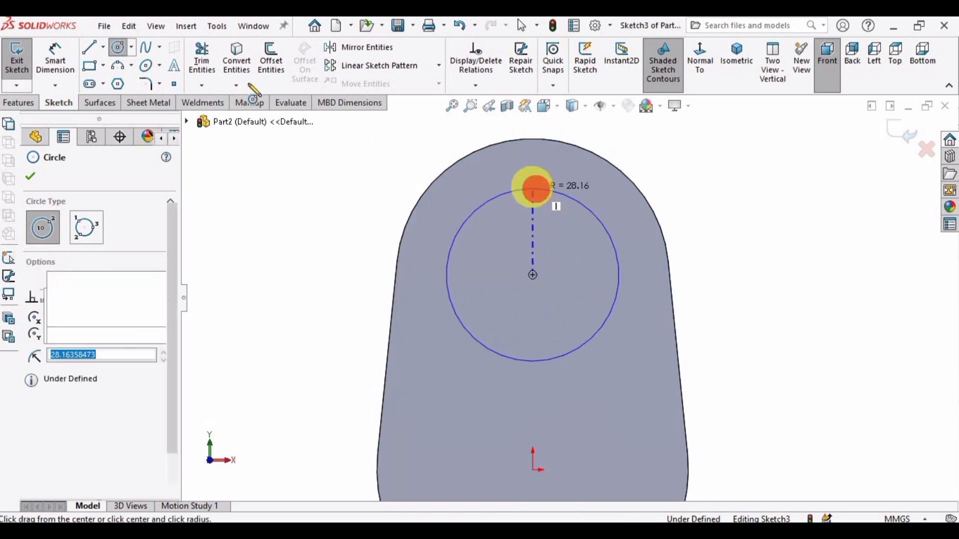
Dimension the circle's diameter as 63.5 mm.
left_click(56, 54)
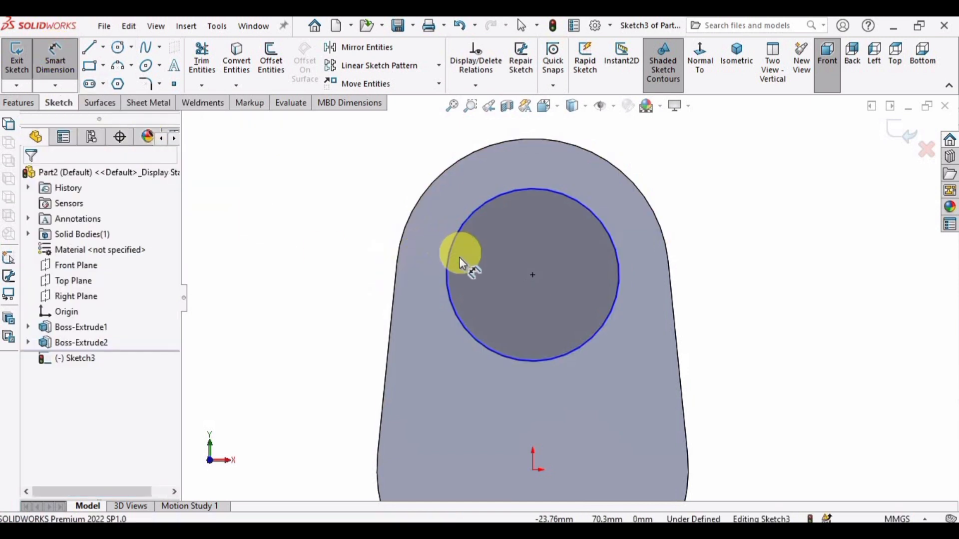
left_click(445, 259)
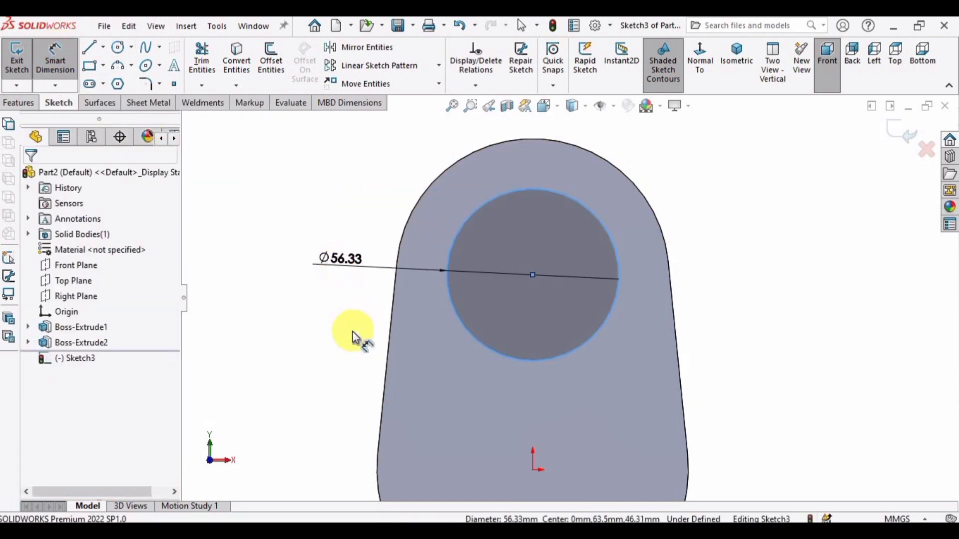
left_click(352, 330)
type("63")
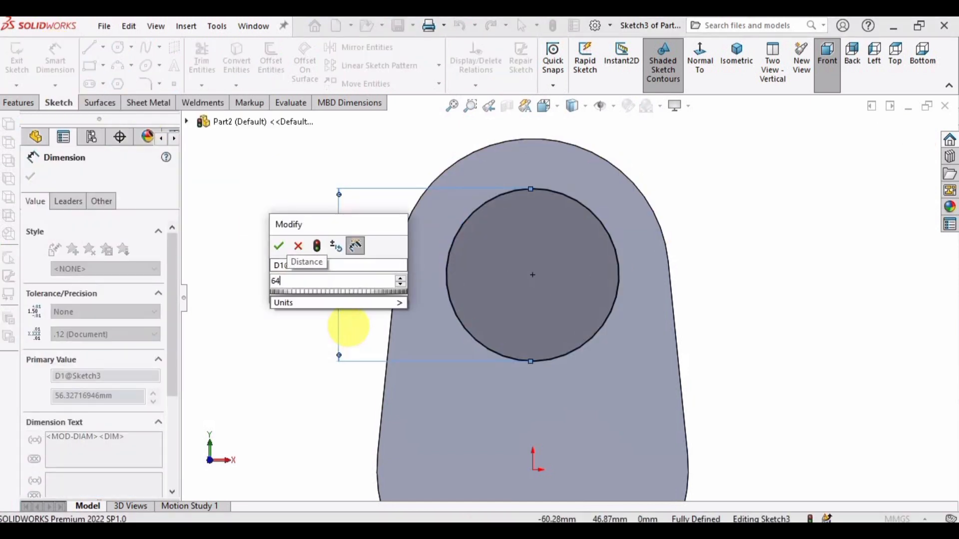
type(".5")
key("Return")
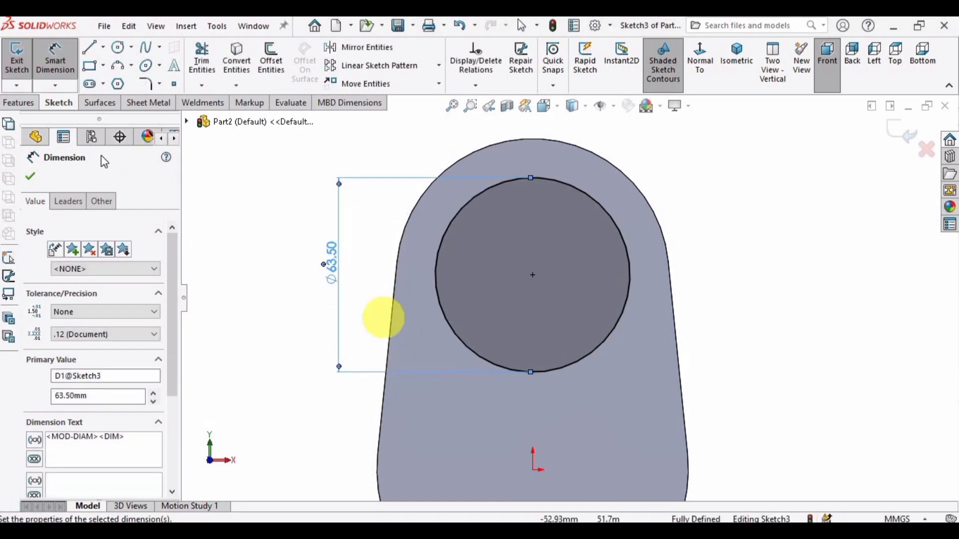
Extrude the 63.5 mm circle 26.67 mm outward from the plate's front face, with Merge result on.
left_click(23, 104)
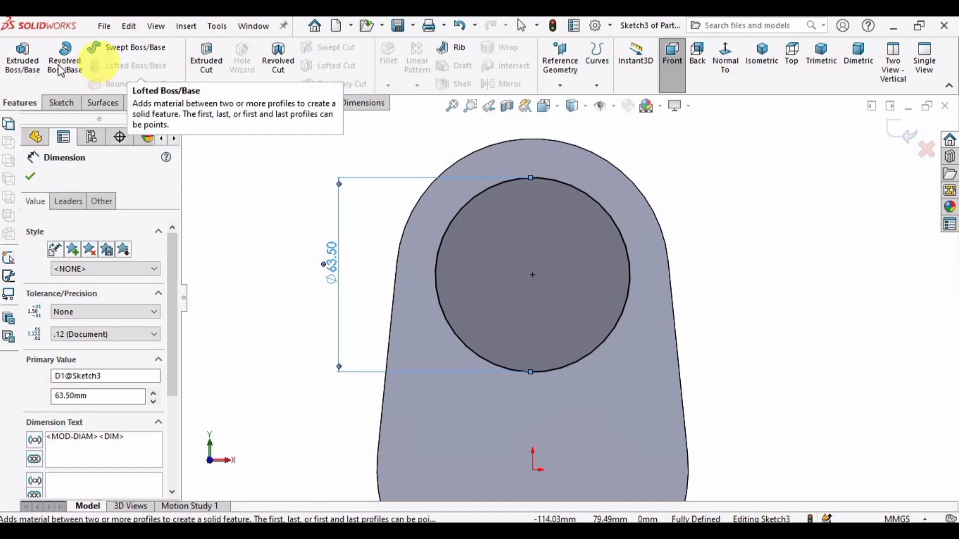
left_click(39, 61)
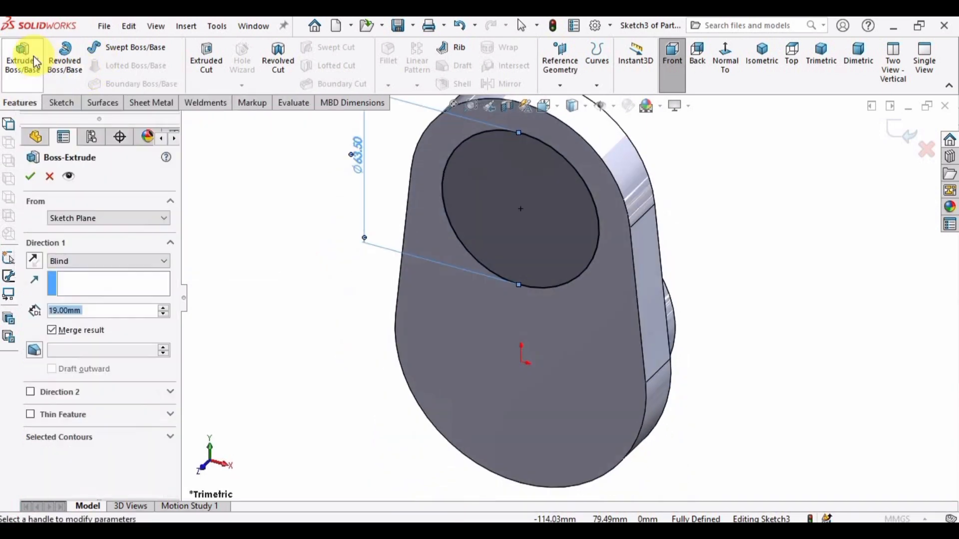
type("26.67")
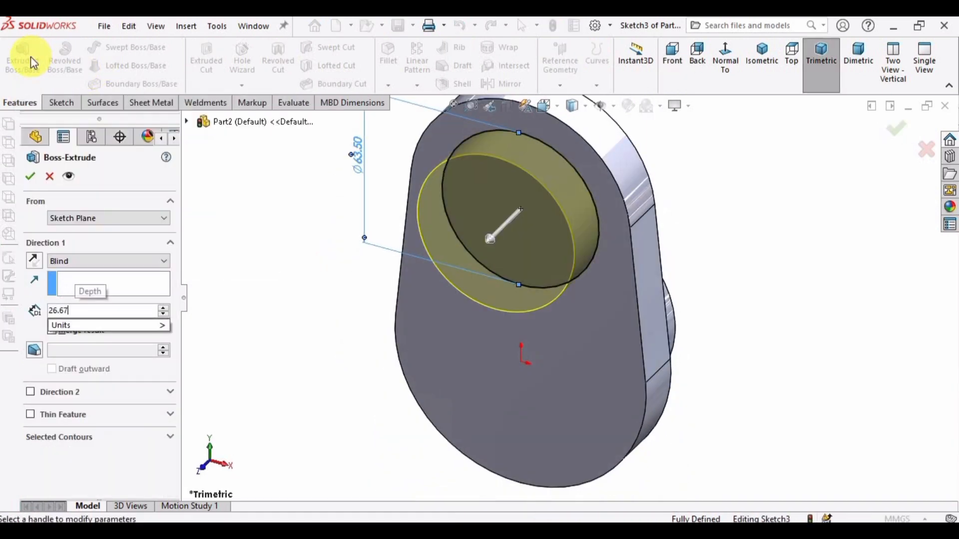
key("Return")
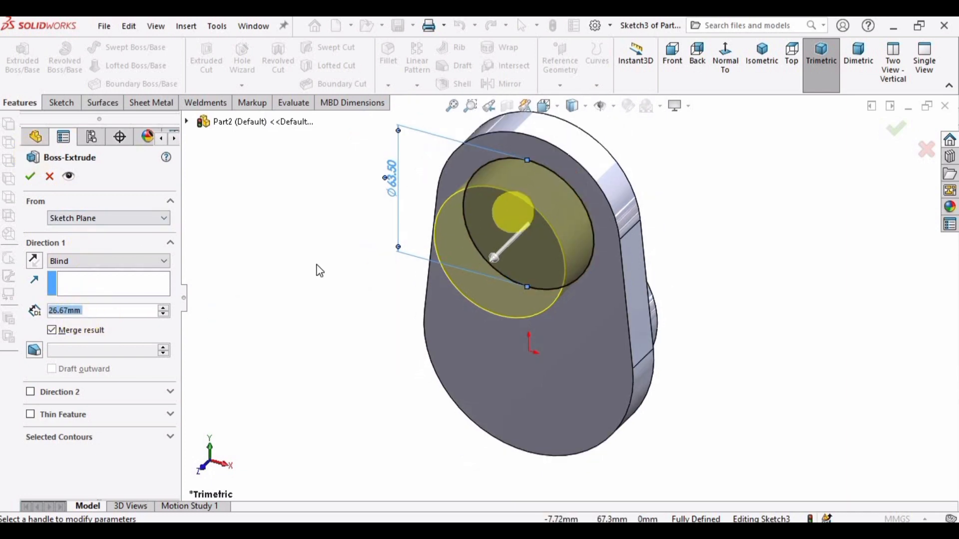
left_click(30, 177)
Start a new sketch on the Right Plane.
middle_click_drag(514, 340, 395, 313)
left_click(75, 265)
left_click(83, 279)
left_click(75, 296)
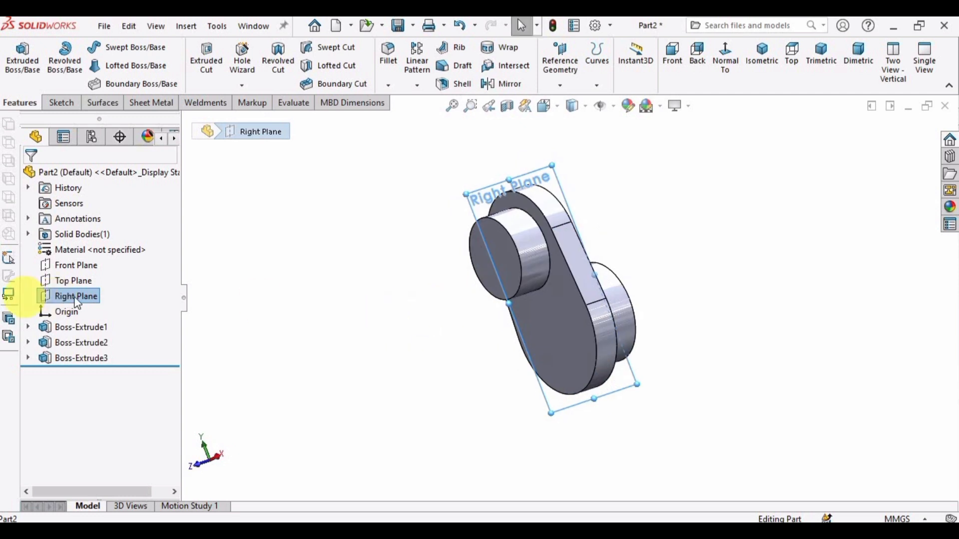
left_click(246, 296)
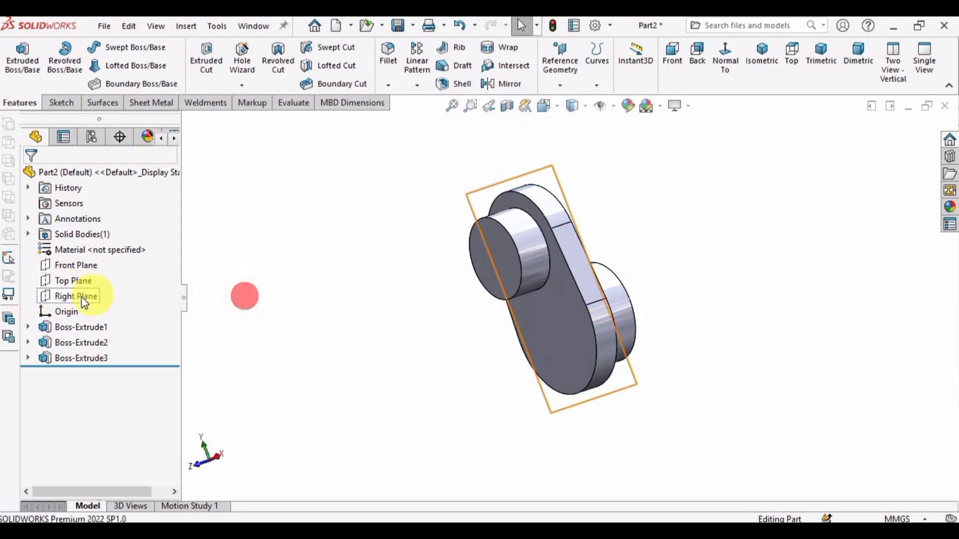
left_click(80, 296)
left_click(93, 282)
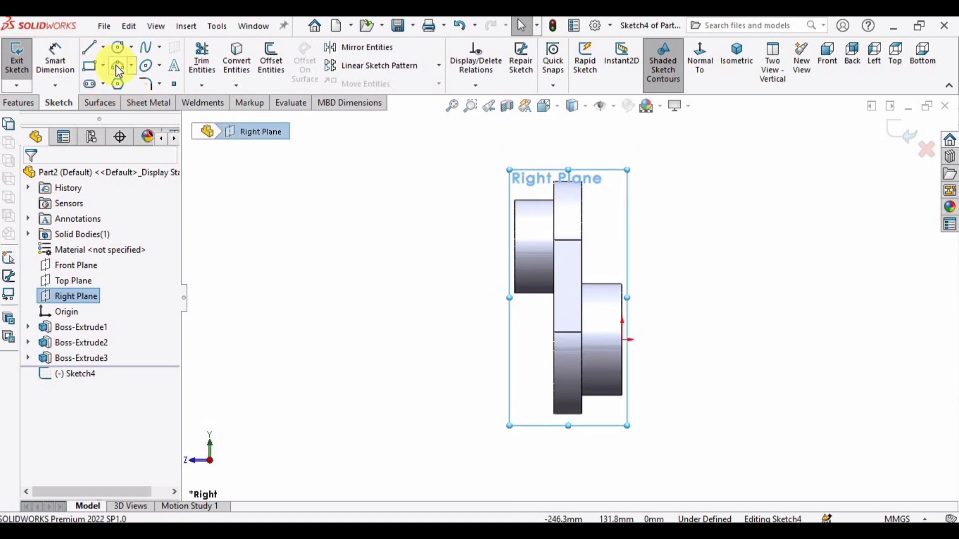
Draw a 3 Point Arc of about 240 mm radius from the lower tangent edge on the plate's front face to its bottom edge's midpoint.
left_click(131, 65)
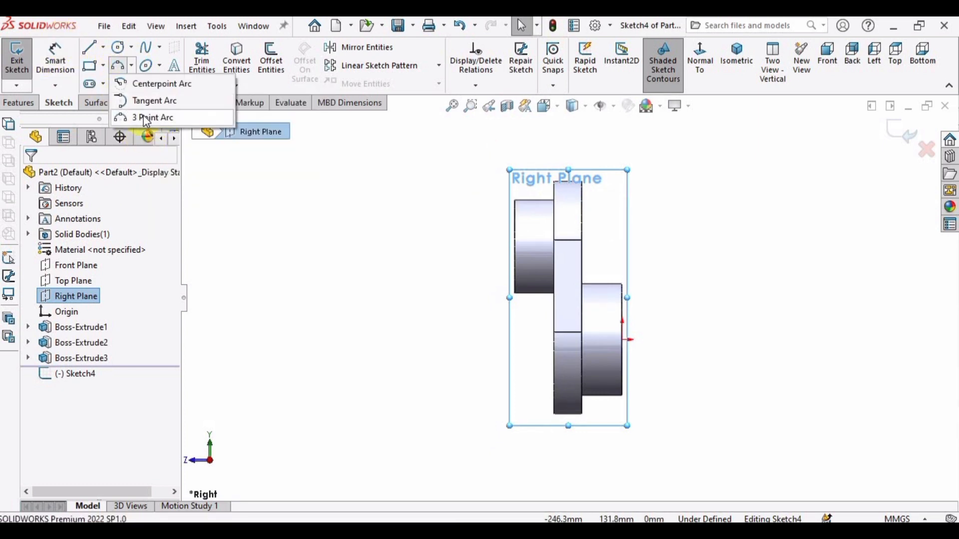
left_click(147, 120)
scroll(577, 349, "down", 3)
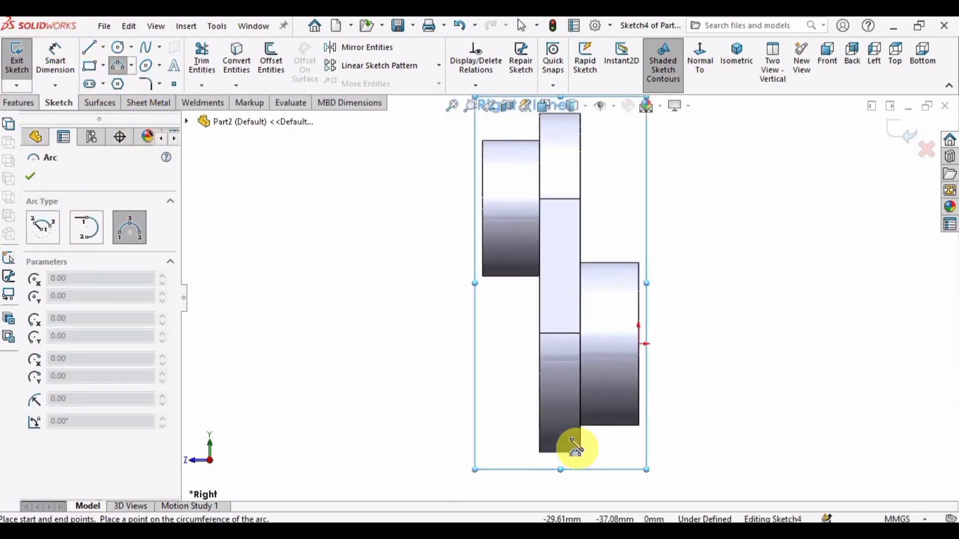
scroll(561, 357, "down", 2)
scroll(558, 355, "down", 1)
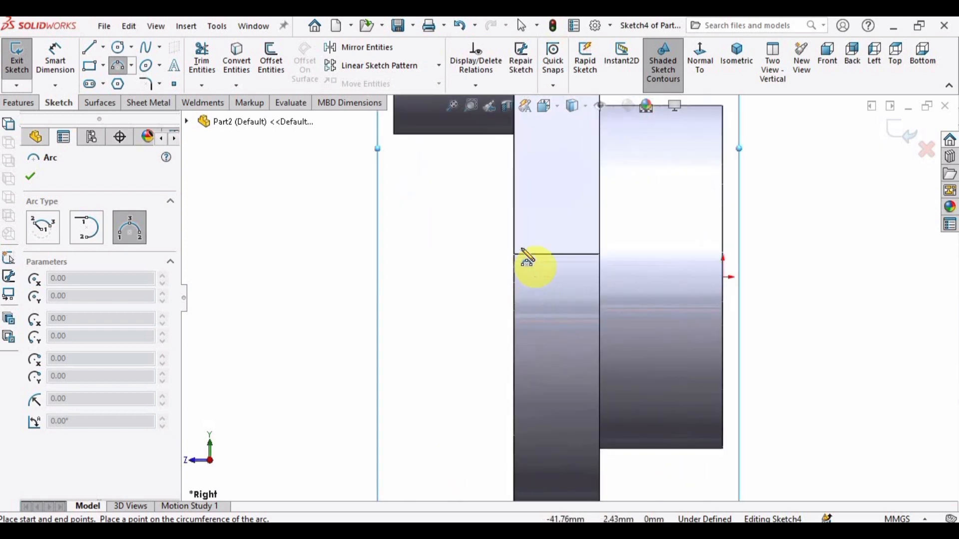
left_click_drag(515, 255, 581, 430)
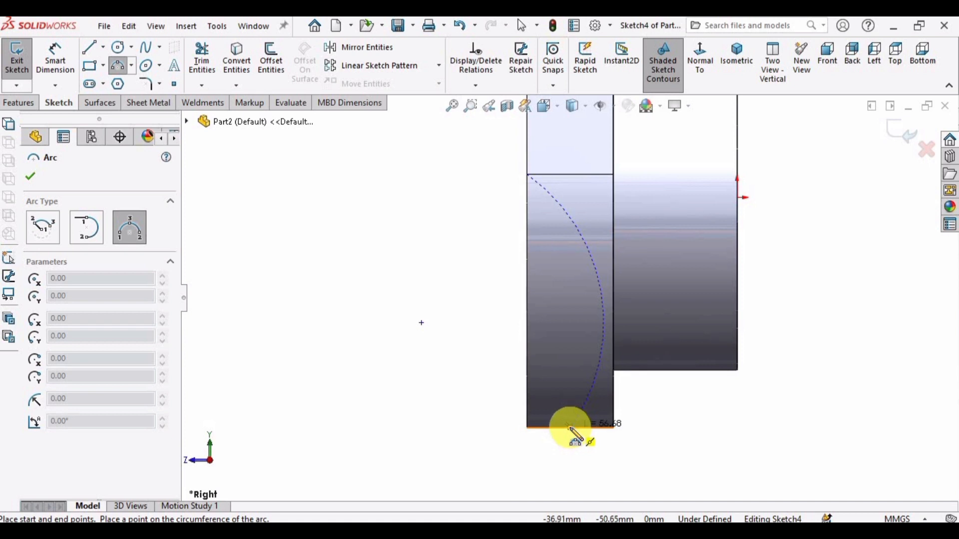
left_click(548, 343)
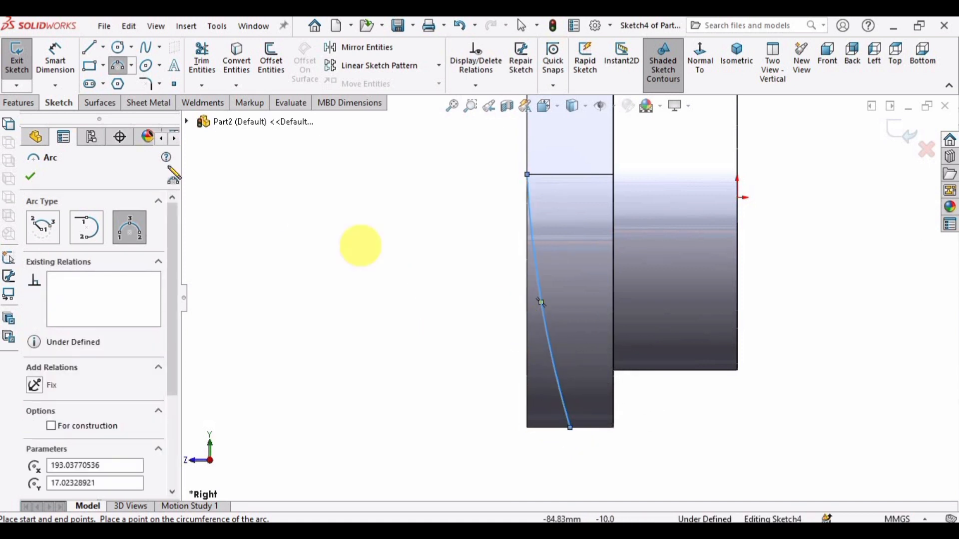
Dimension the arc's radius as 169 mm.
left_click(55, 55)
left_click(556, 368)
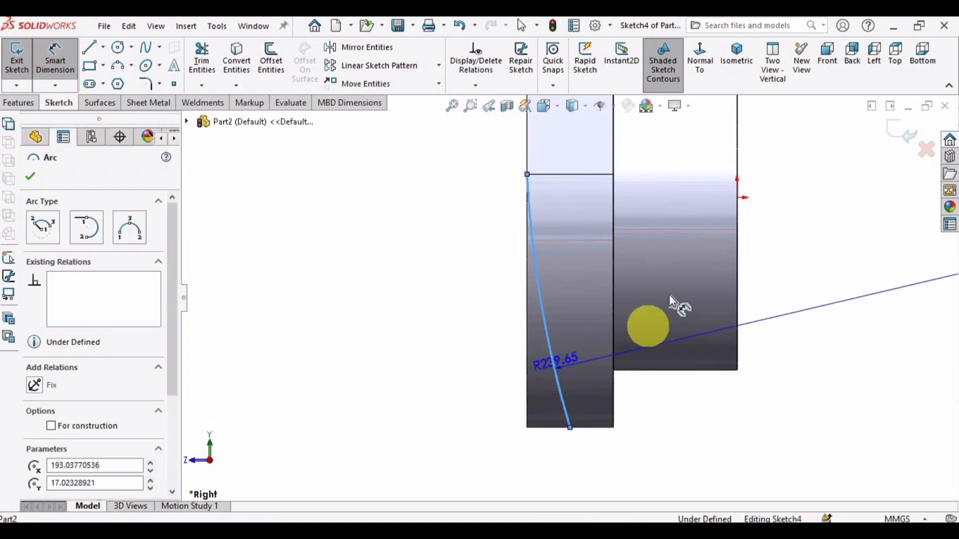
left_click(789, 260)
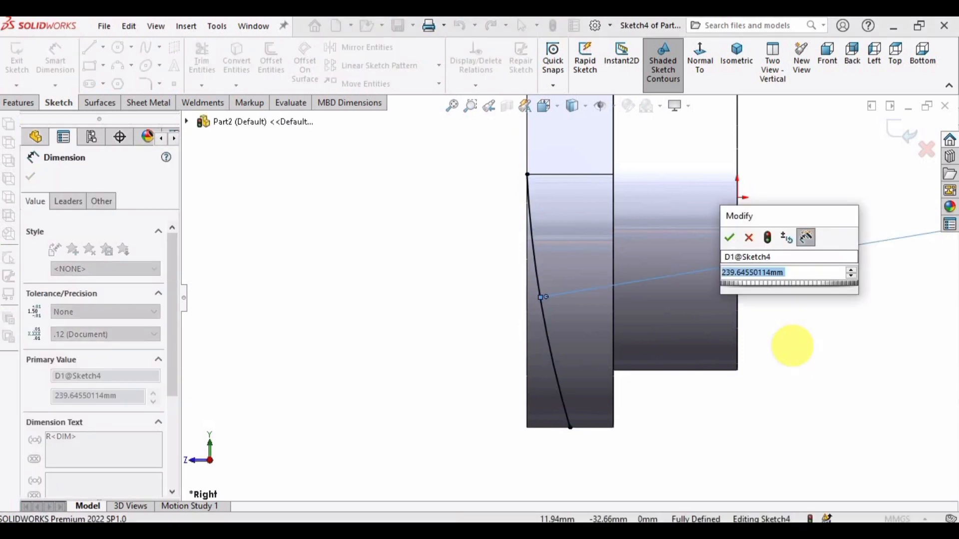
type("169")
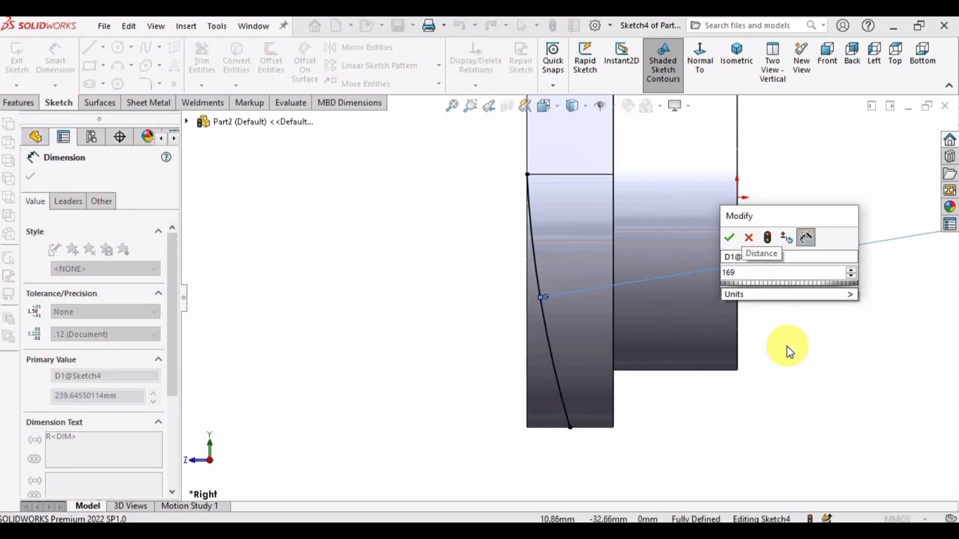
key("Return")
Close the lower R169 arc into a profile with three lines extending about 19 mm outside the plate's front face.
left_click(94, 49)
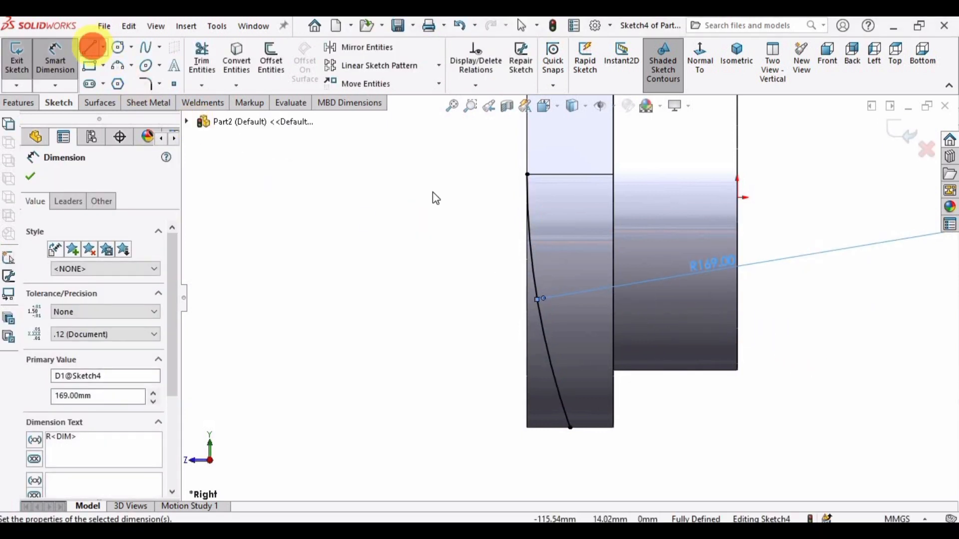
left_click(528, 184)
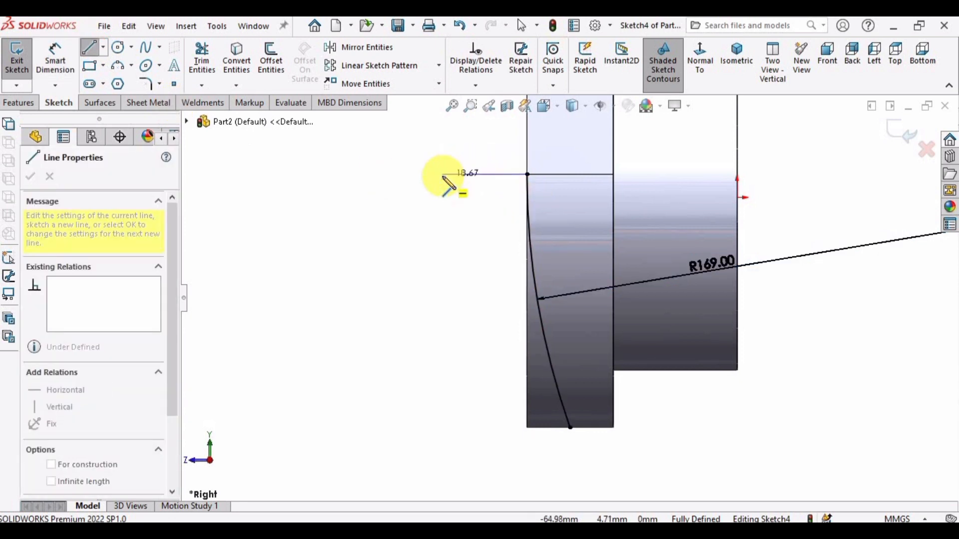
left_click(442, 175)
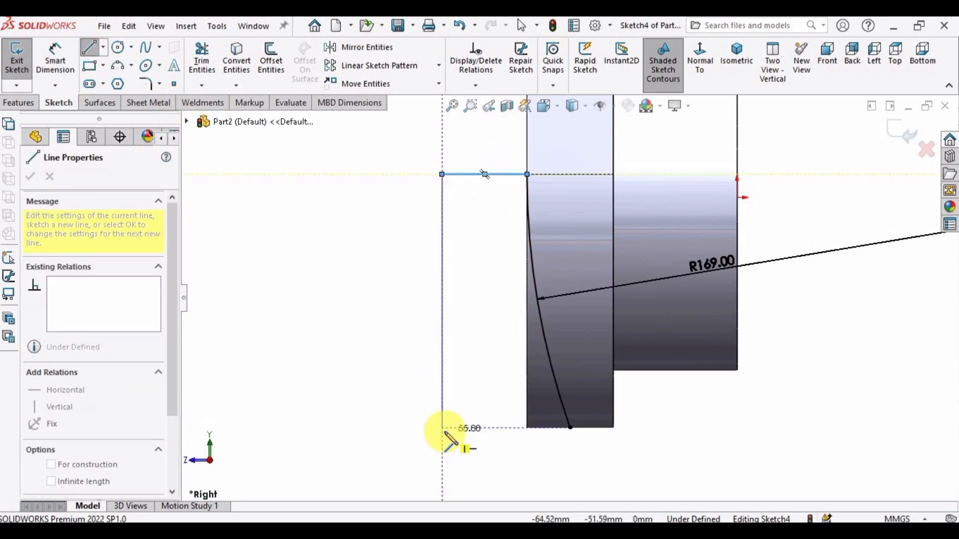
left_click(442, 428)
left_click(570, 428)
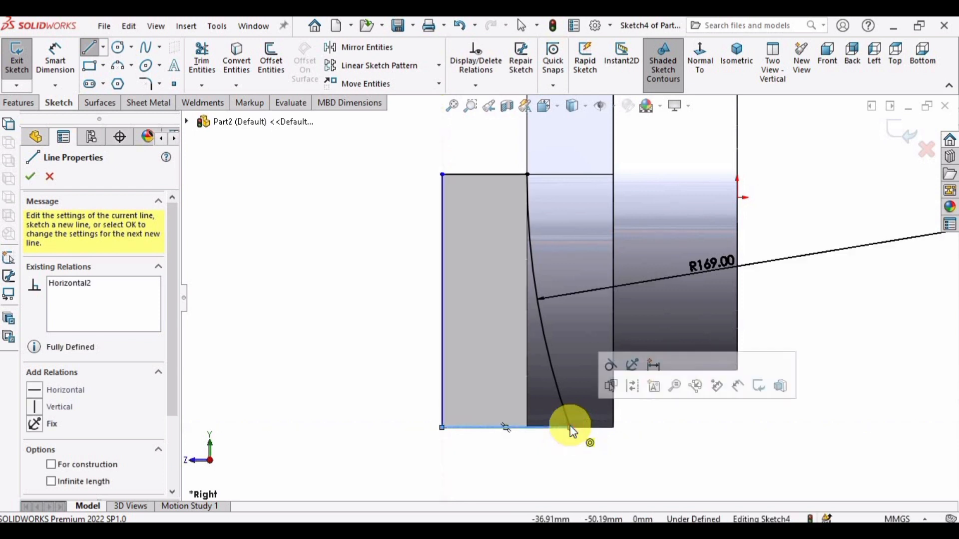
key("Escape")
Draw a 3 Point Arc of about 82 mm radius from the upper tangent edge on the plate's back face to its top edge.
scroll(665, 175, "up", 6)
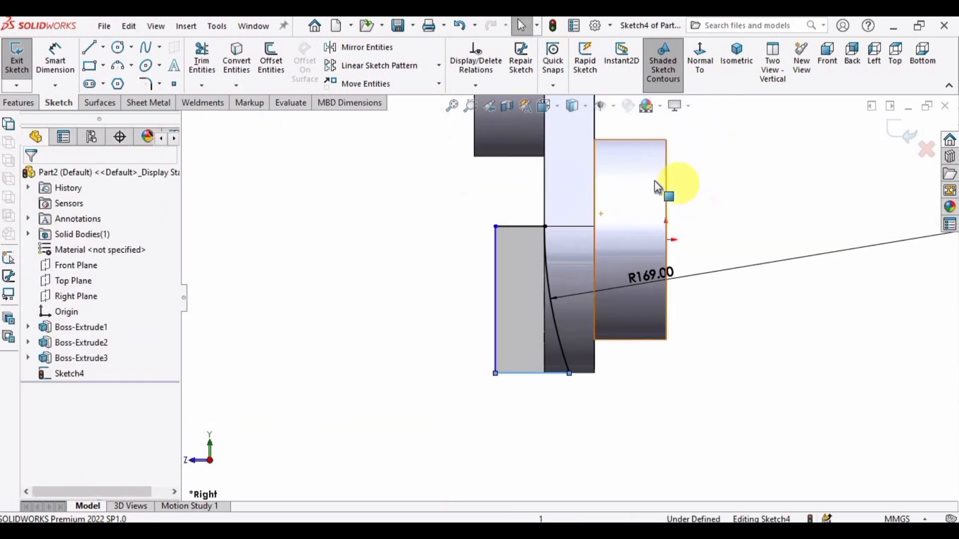
scroll(599, 147, "down", 2)
scroll(569, 138, "up", 2)
scroll(567, 135, "down", 3)
scroll(552, 210, "down", 2)
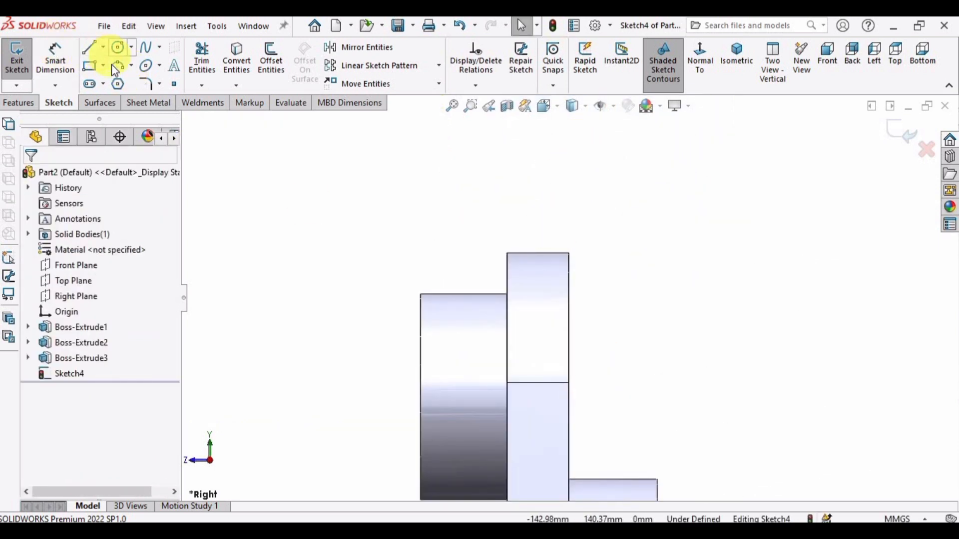
scroll(604, 282, "down", 3)
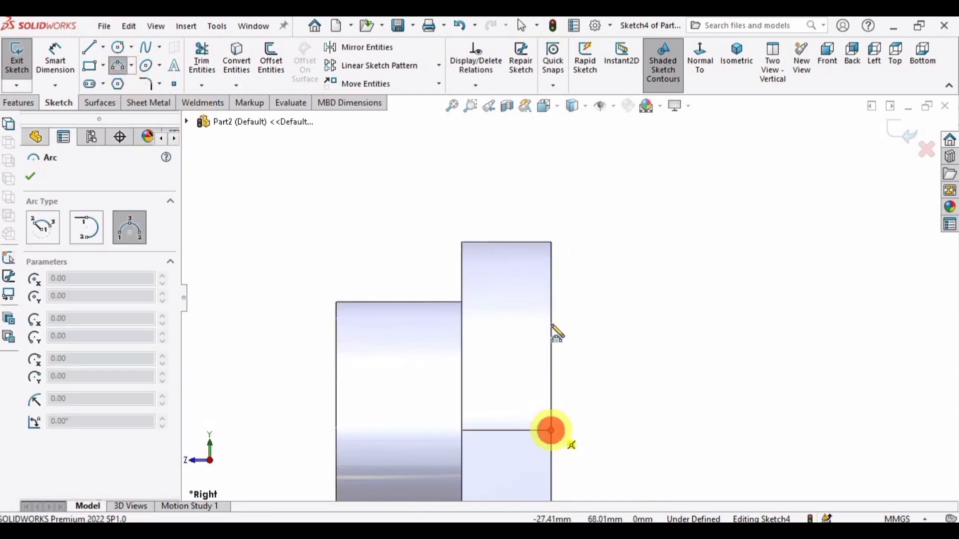
left_click(551, 430)
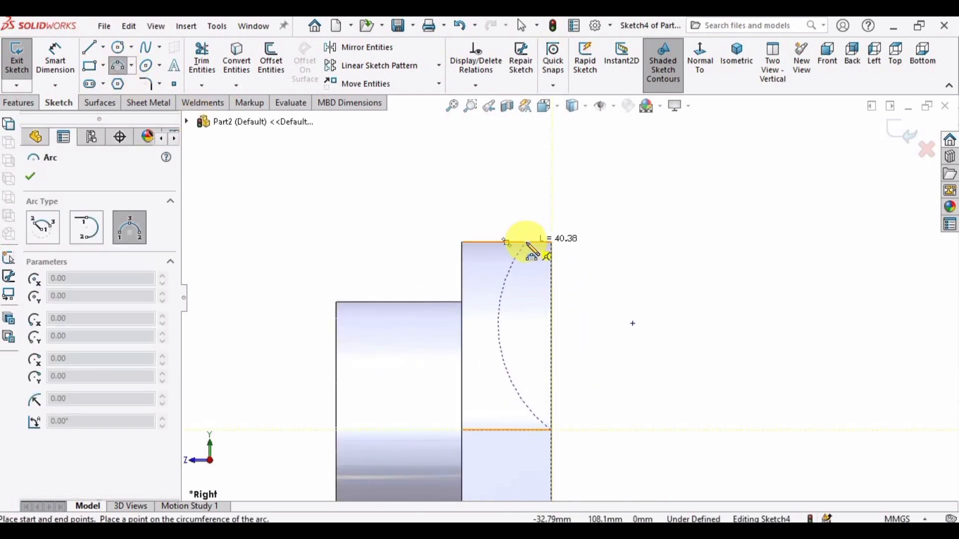
left_click(525, 244)
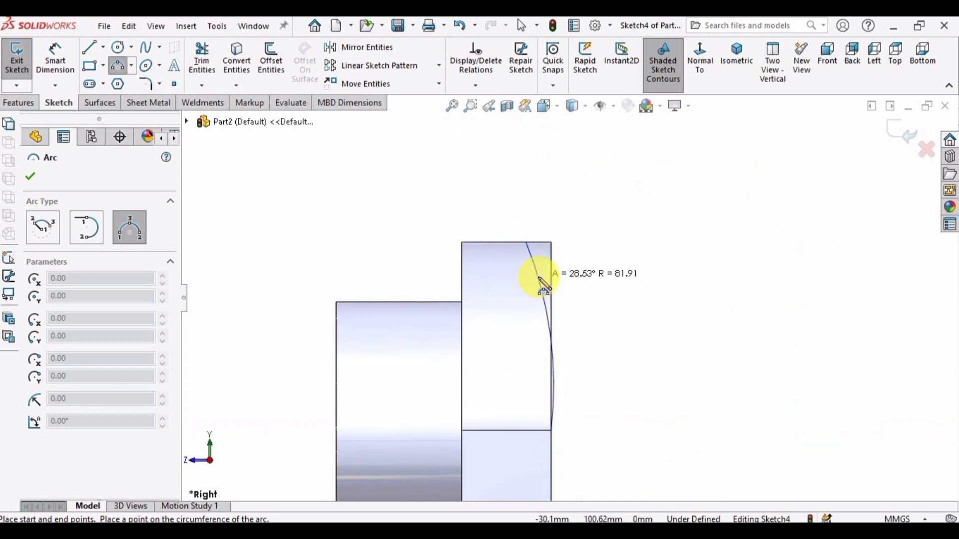
left_click(540, 280)
Dimension the upper arc's radius as 169 mm and move the dimension text clear of the model.
left_click(55, 57)
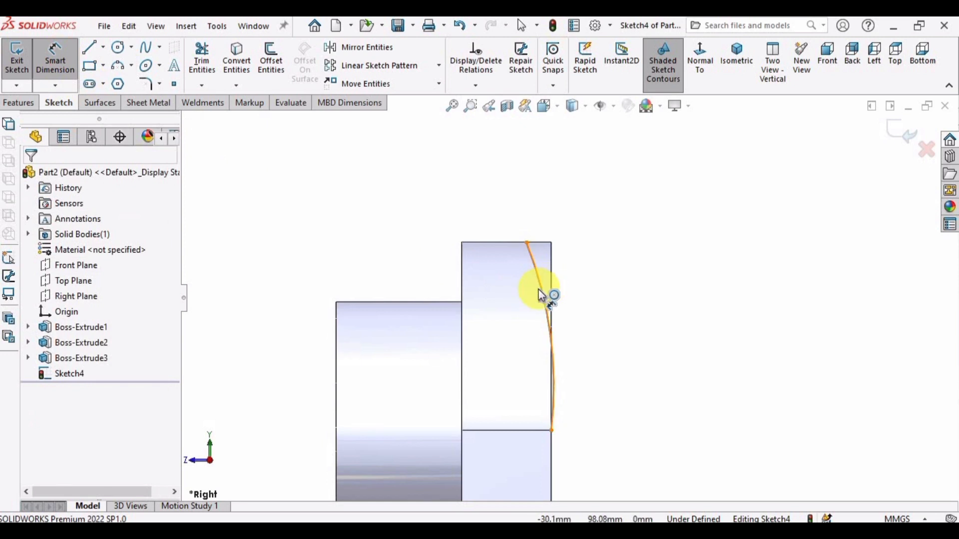
left_click(543, 294)
left_click(300, 418)
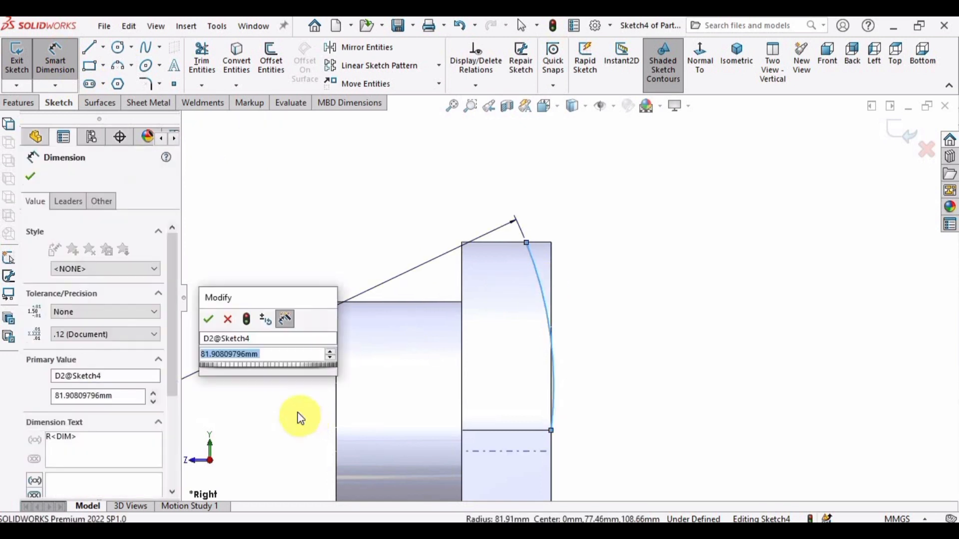
type("169")
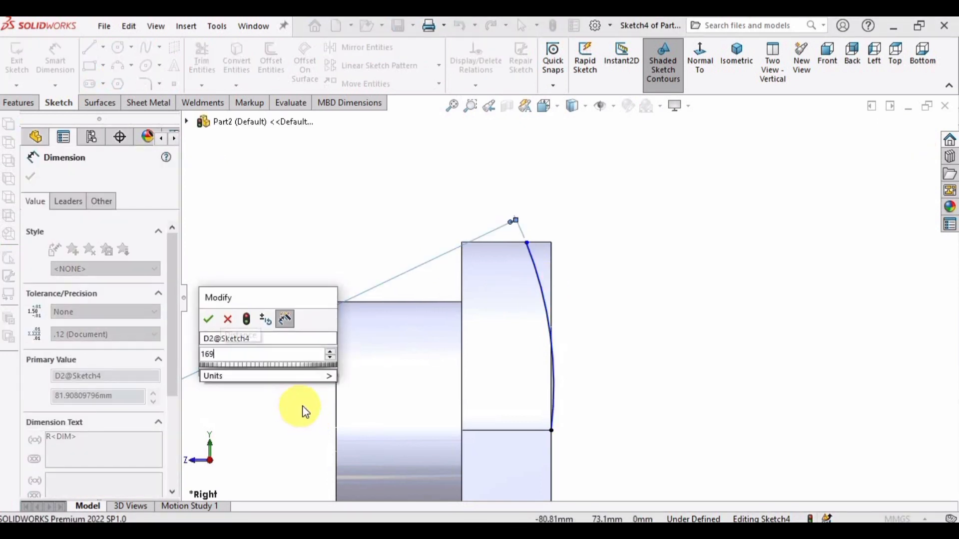
key("Return")
key("f")
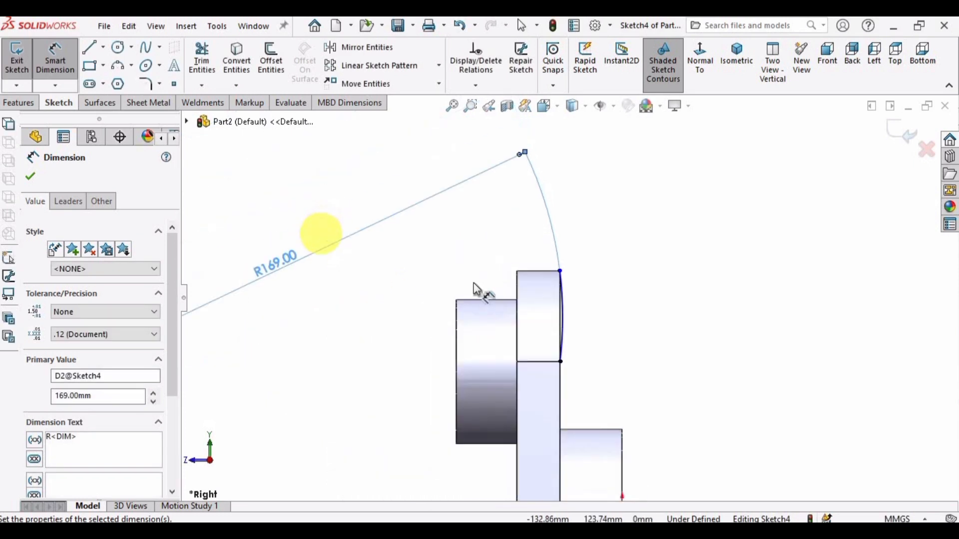
scroll(473, 283, "up", 1)
scroll(450, 272, "down", 2)
left_click_drag(272, 268, 295, 317)
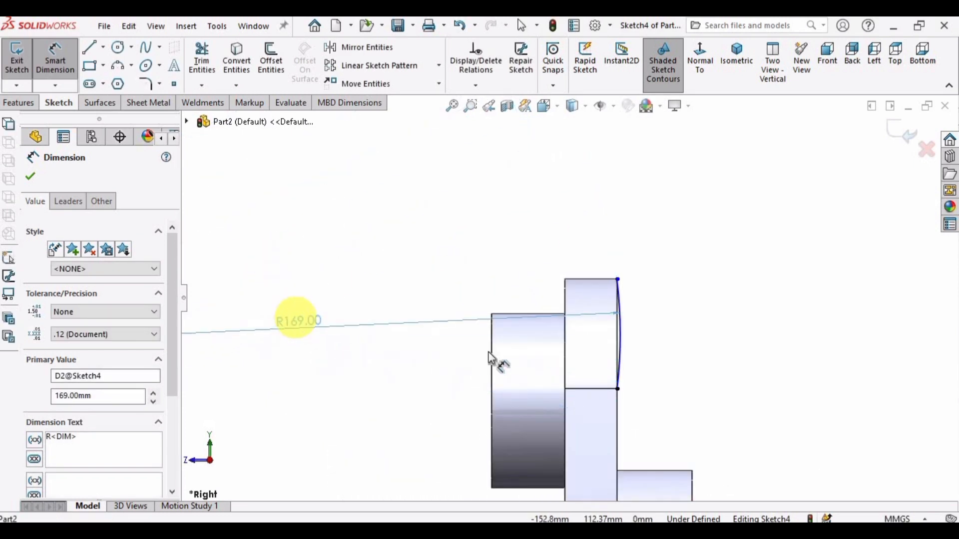
Dimension the upper arc's top endpoint 5 mm from the plate's back corner.
scroll(619, 287, "down", 8)
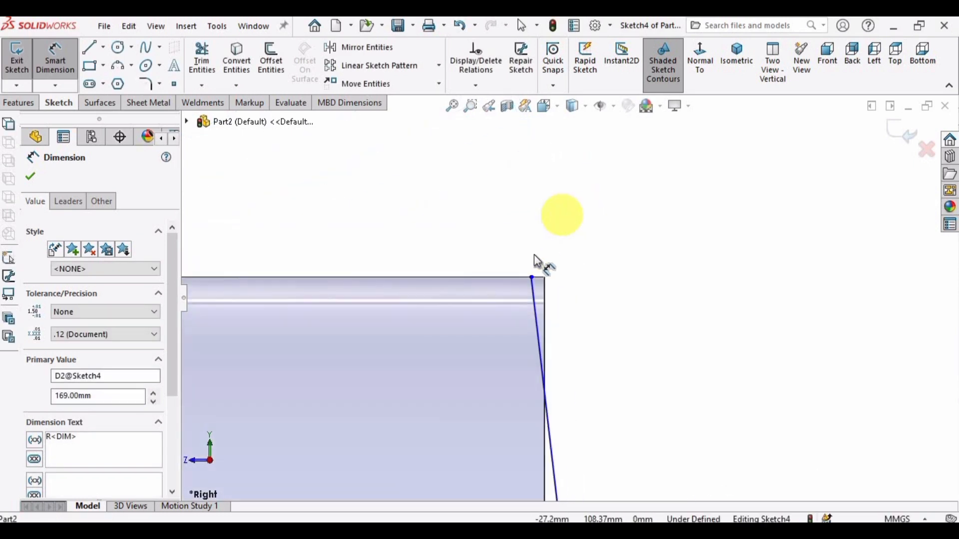
scroll(537, 261, "down", 5)
scroll(534, 330, "down", 3)
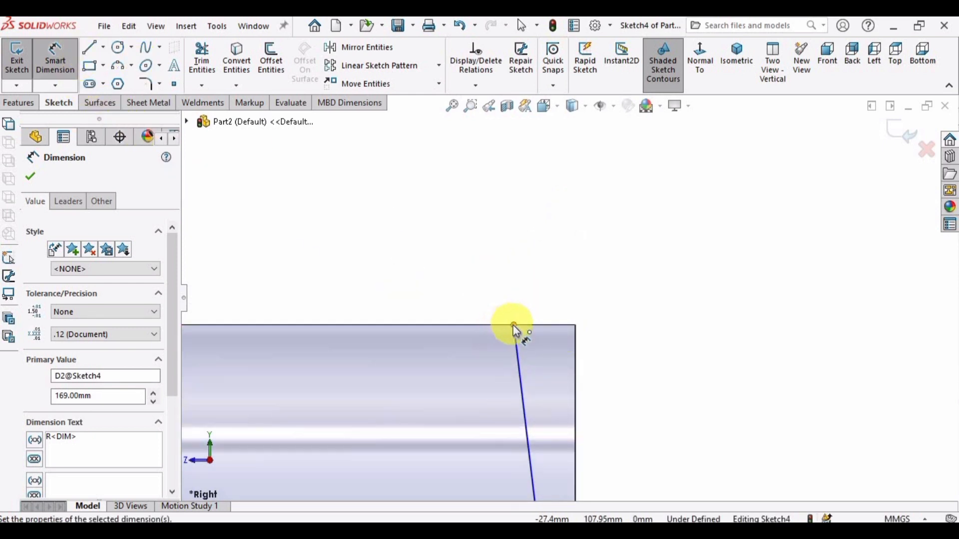
left_click(514, 326)
left_click(576, 325)
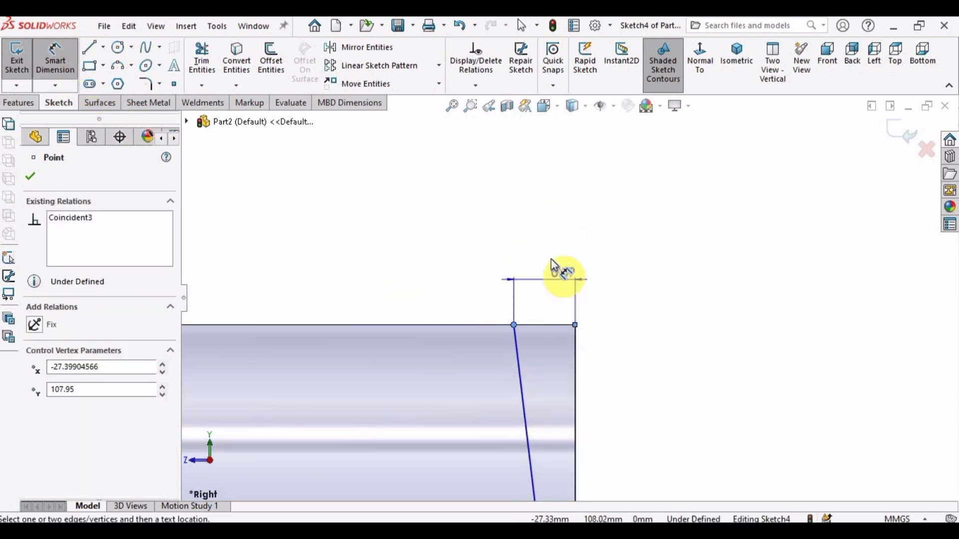
left_click(560, 270)
type("5")
key("Return")
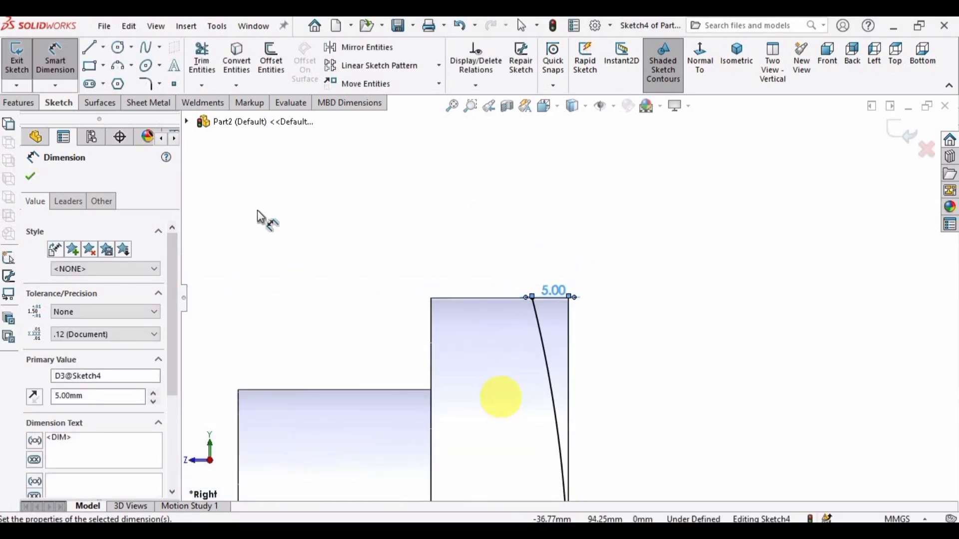
Close the upper arc with vertical and horizontal lines above and behind the plate, making a profile about 48 mm tall.
left_click(93, 54)
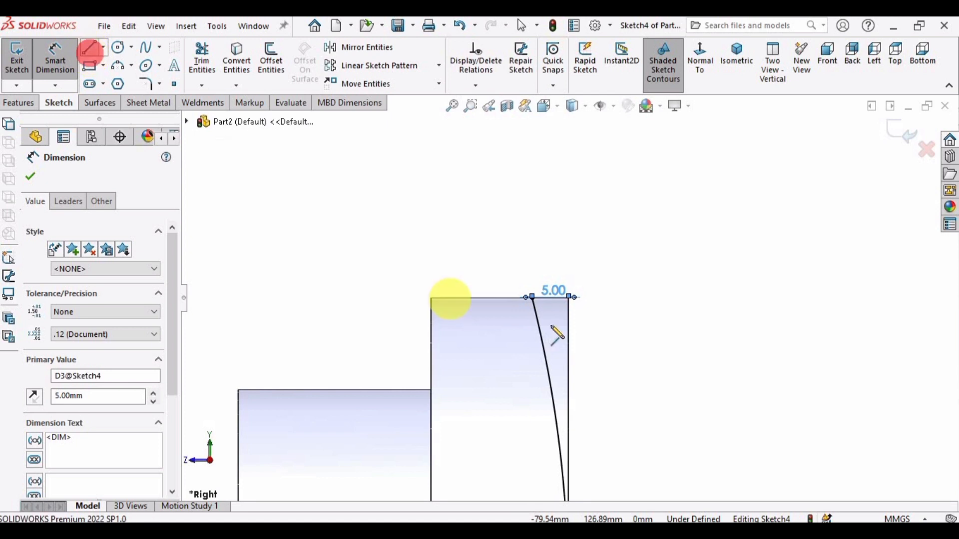
left_click(532, 297)
left_click(532, 237)
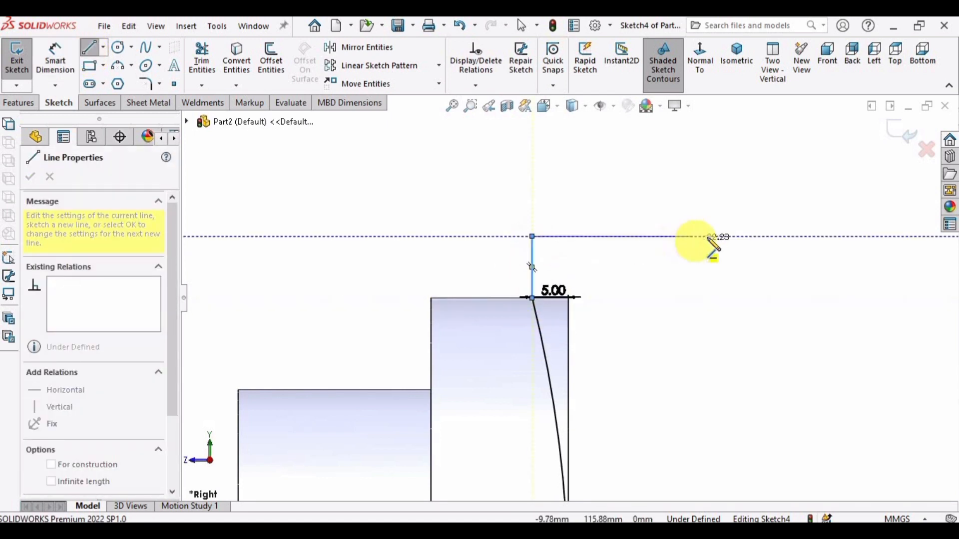
left_click(707, 236)
scroll(704, 299, "up", 3)
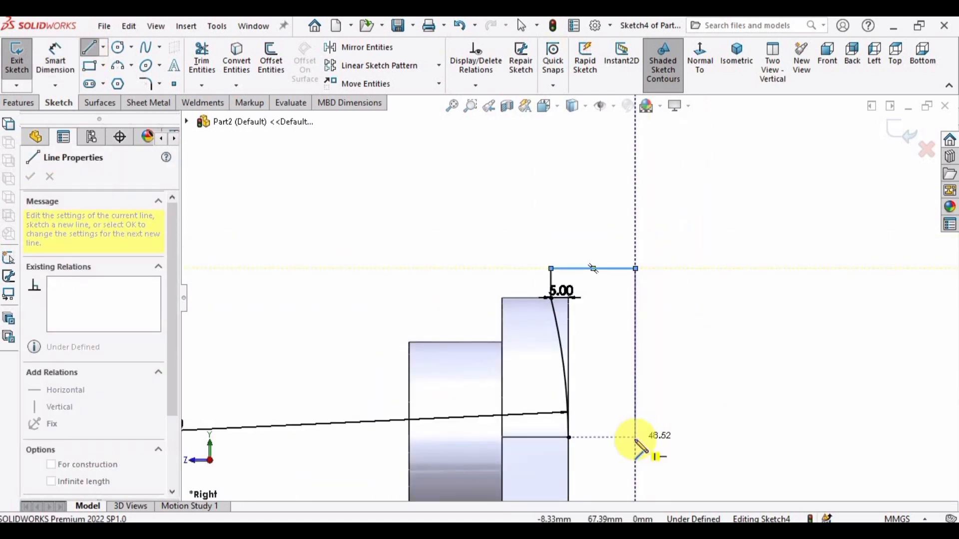
left_click(568, 437)
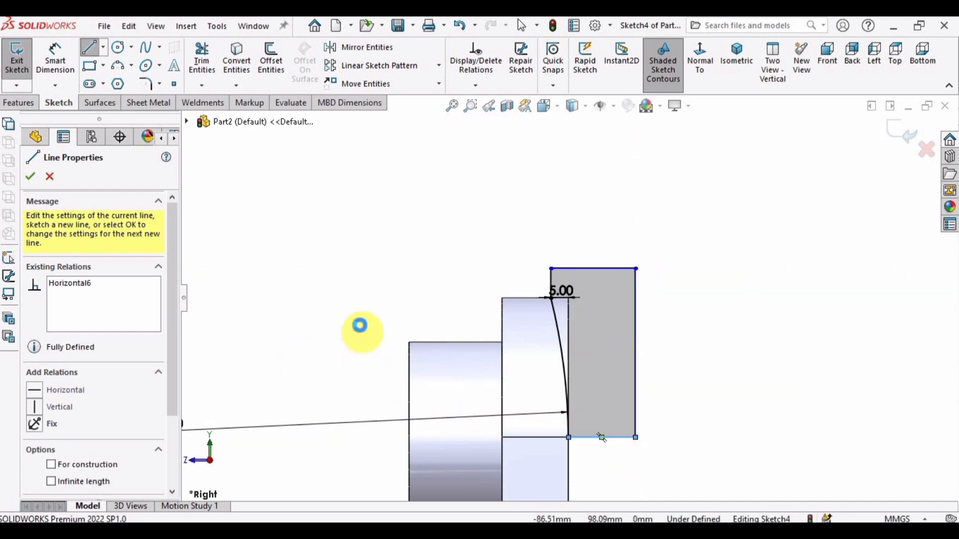
key("Escape")
Cut both closed arc profiles through the plate with Extruded Cut set to Through All - Both.
left_click(20, 105)
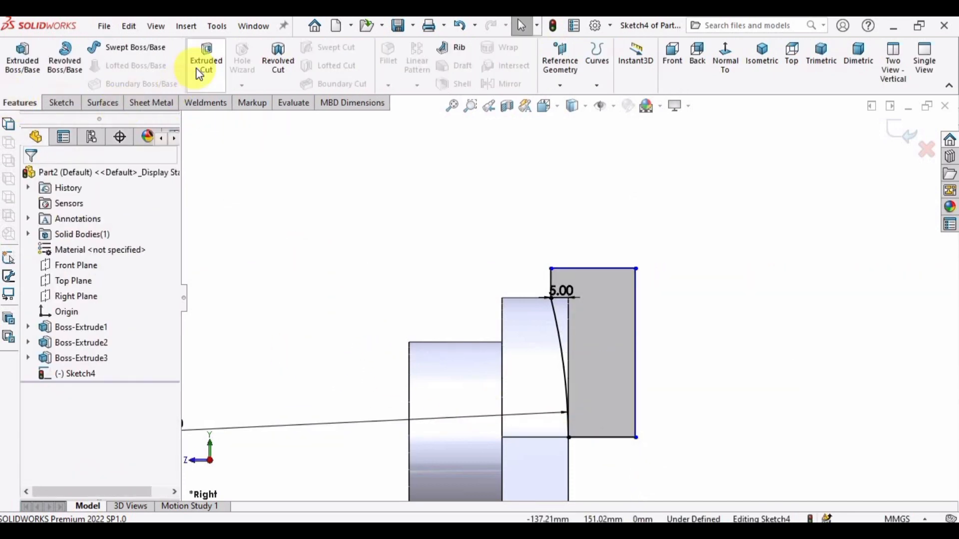
left_click(210, 46)
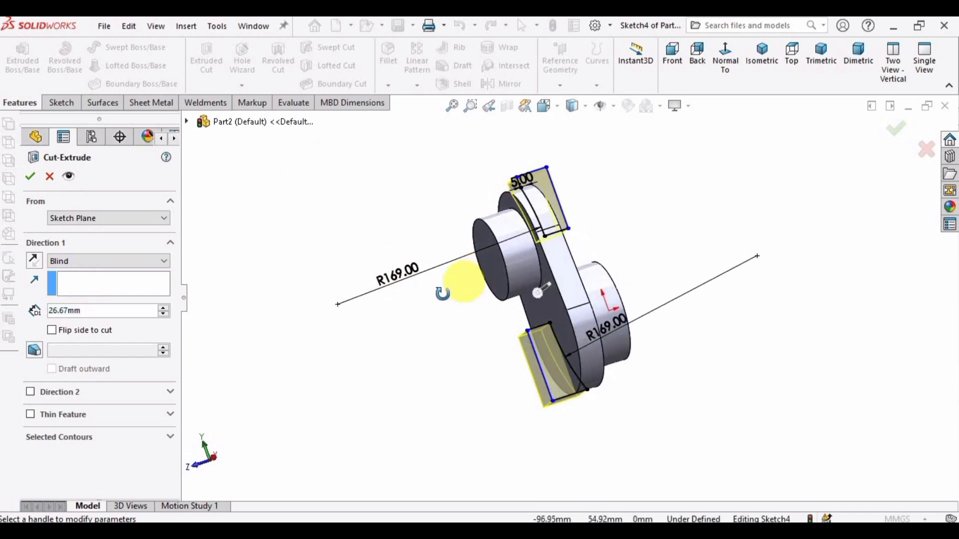
middle_click_drag(442, 293, 445, 328)
scroll(494, 347, "down", 3)
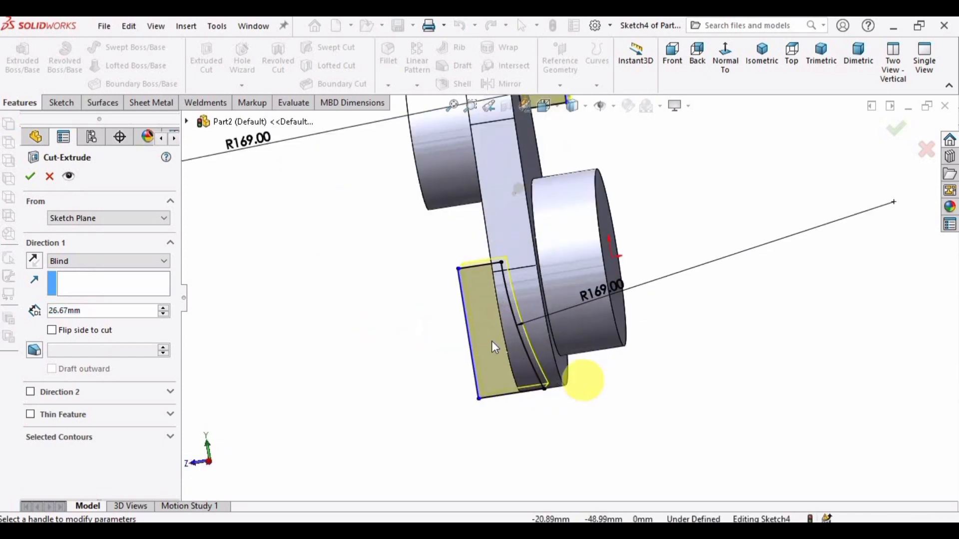
left_click(119, 263)
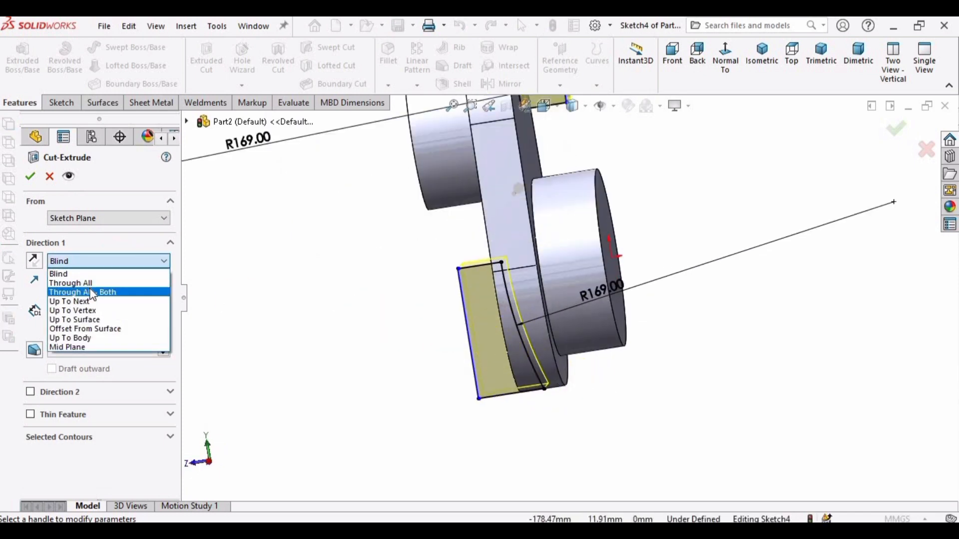
left_click(88, 293)
middle_click_drag(392, 321, 484, 234)
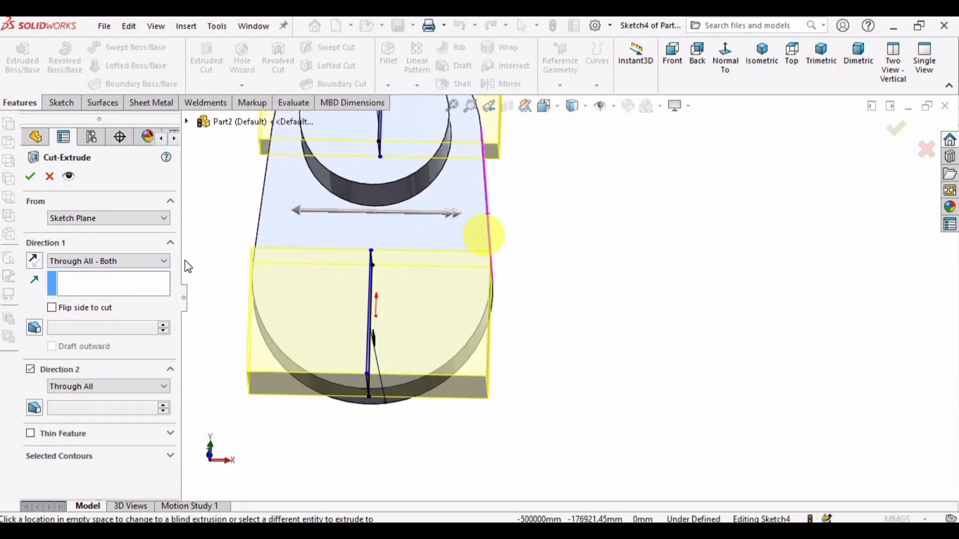
left_click(30, 176)
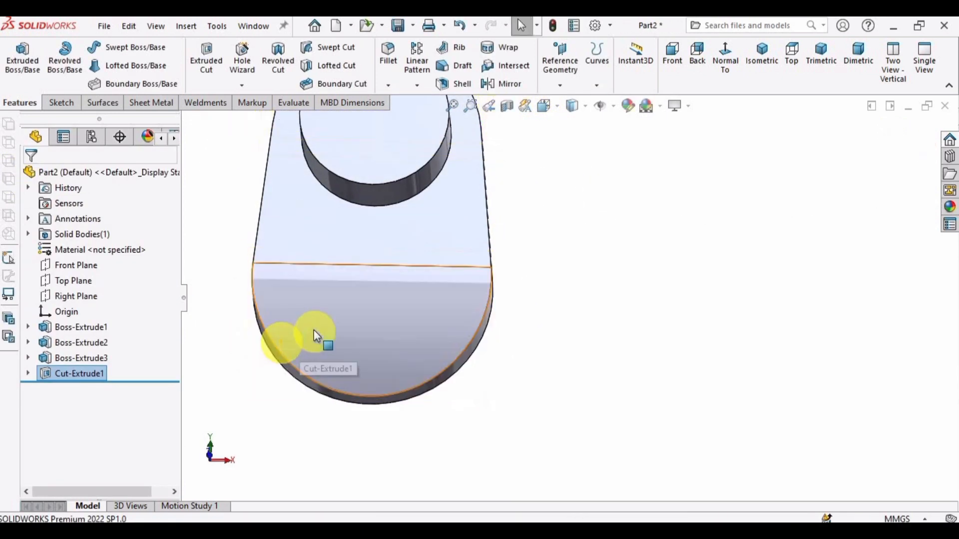
Fillet the plate's front and back outline edges with a 2.5 mm symmetric radius and tangent propagation.
middle_click_drag(313, 331, 388, 187)
scroll(482, 256, "down", 3)
middle_click_drag(488, 252, 524, 239)
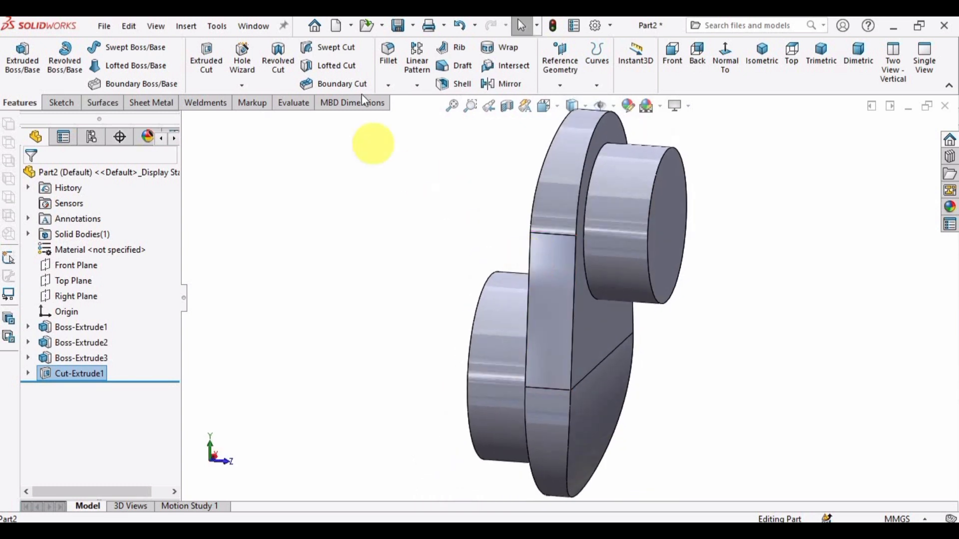
left_click(390, 61)
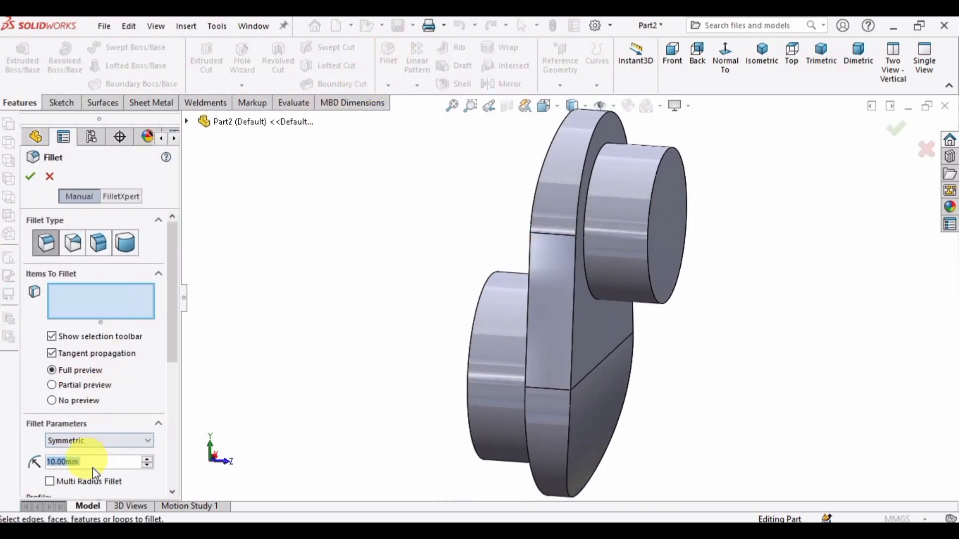
key("BackSpace")
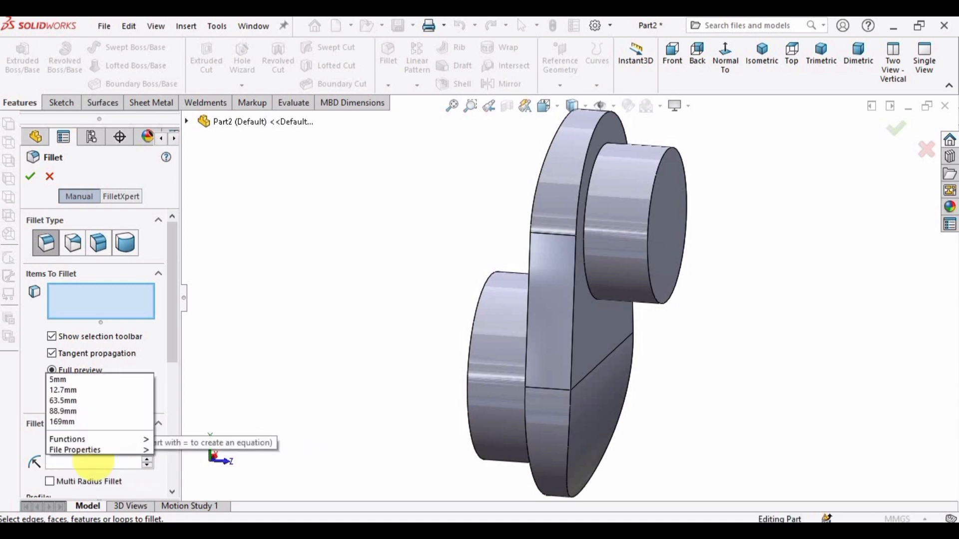
type("2.5")
key("Return")
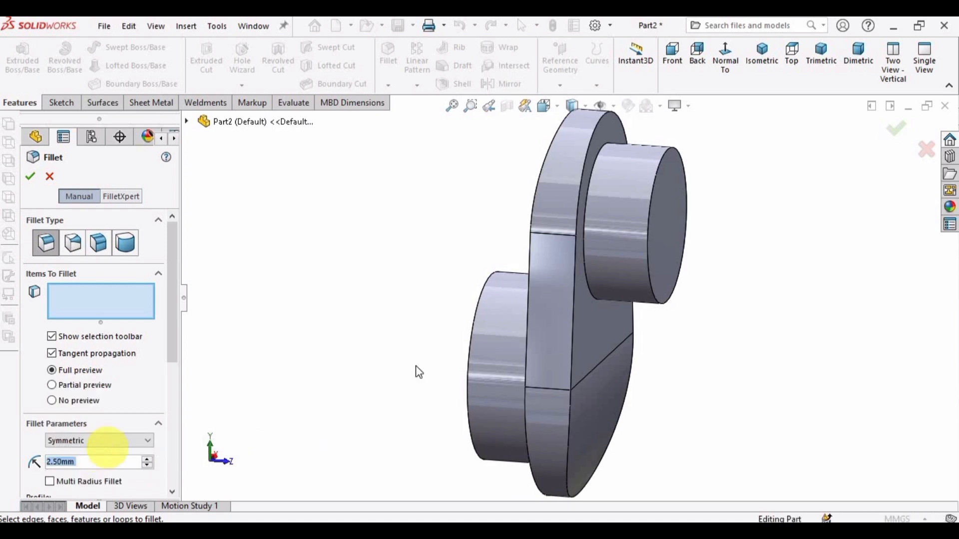
scroll(505, 323, "down", 5)
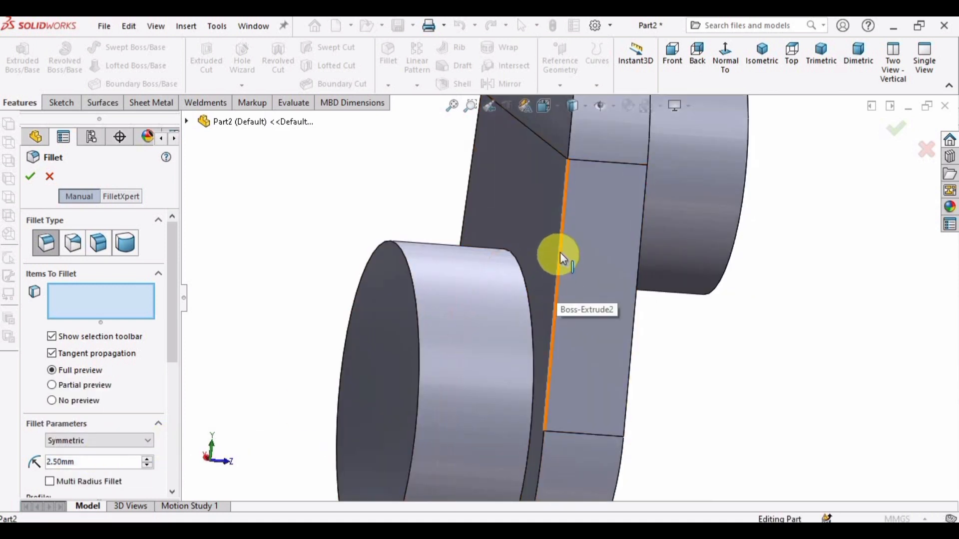
left_click(560, 252)
scroll(631, 325, "down", 3)
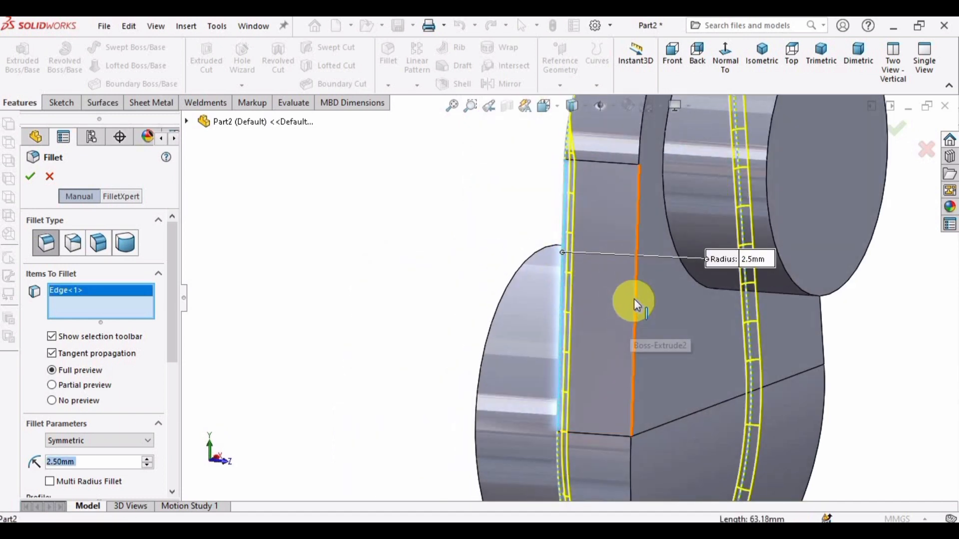
left_click(633, 301)
scroll(612, 314, "up", 5)
middle_click_drag(612, 314, 620, 289)
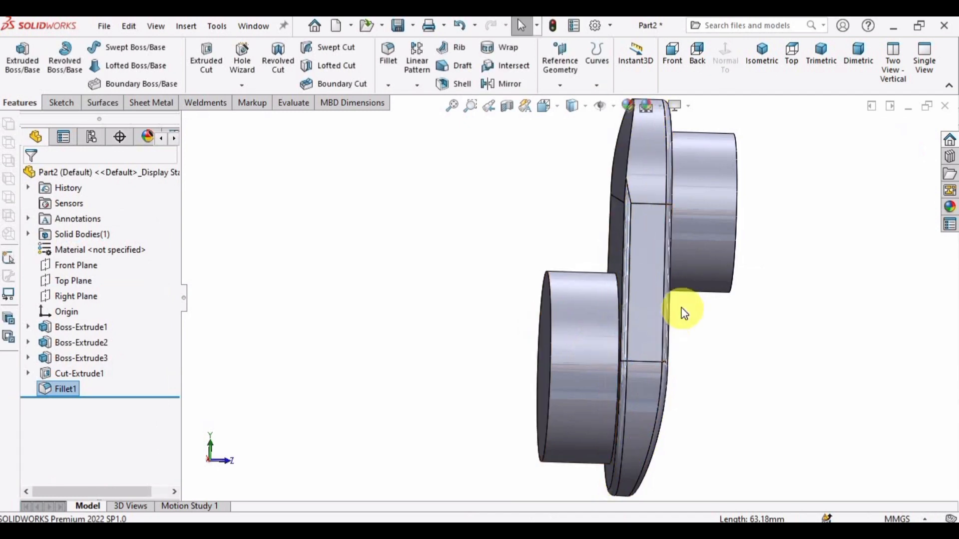
Fillet the circular base edges where the disc and the boss meet the plate with a 0.8 mm symmetric radius.
scroll(683, 312, "down", 1)
middle_click_drag(666, 311, 699, 312)
left_click(385, 65)
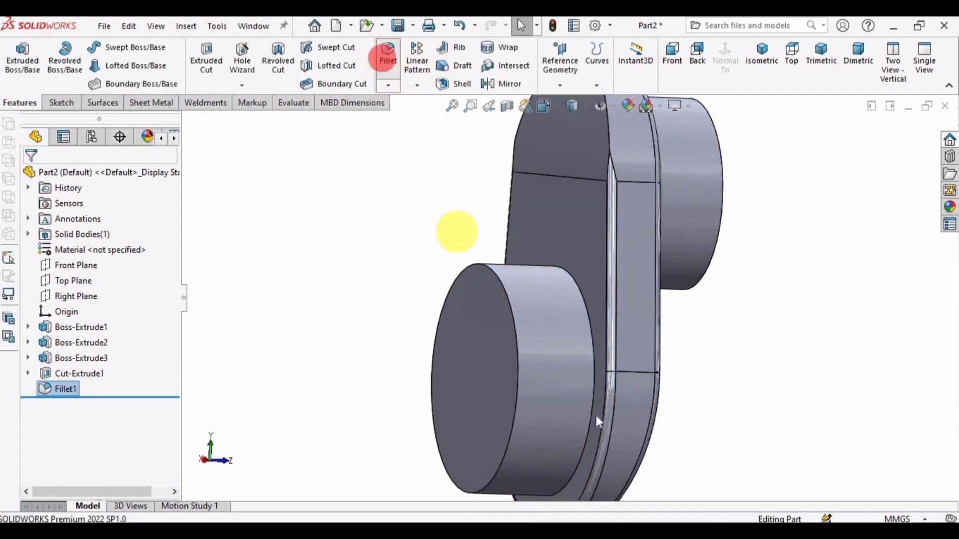
scroll(583, 329, "down", 3)
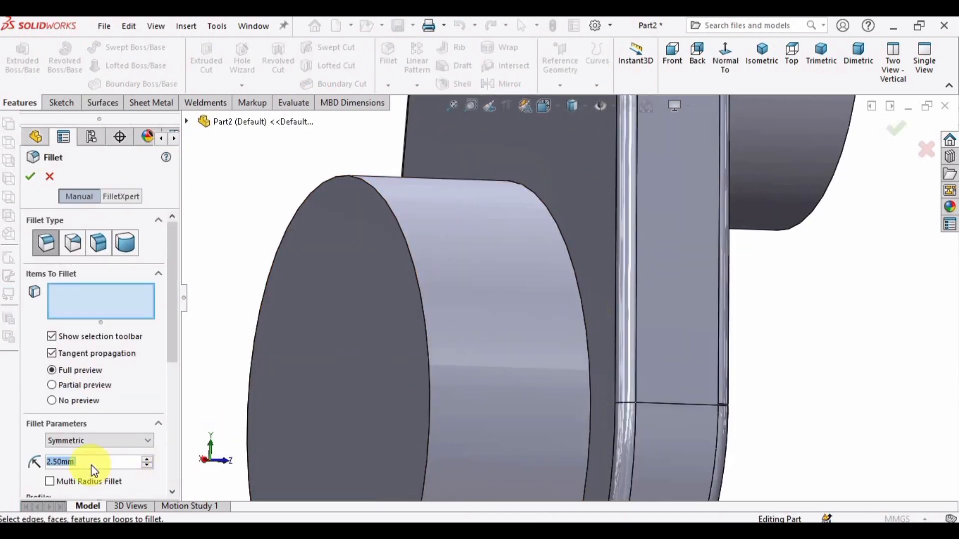
key("BackSpace")
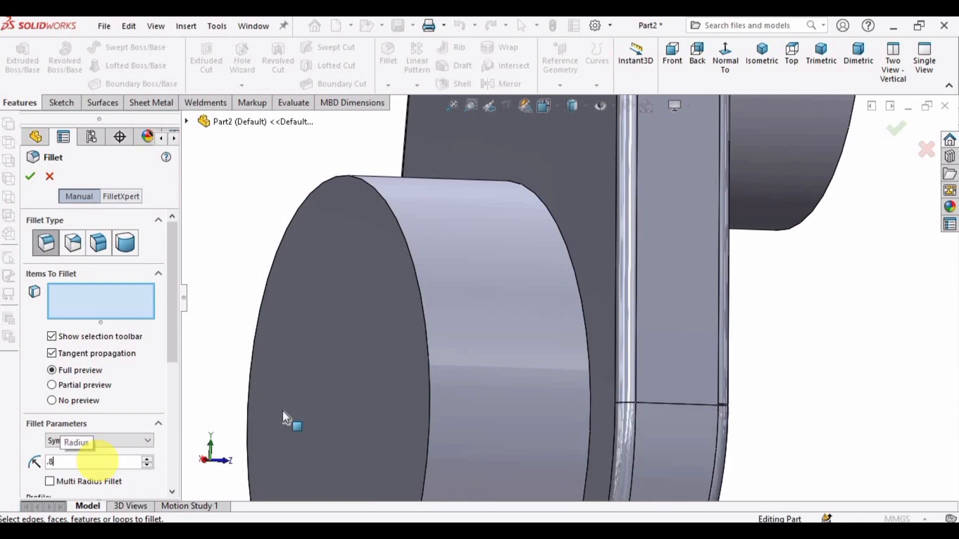
scroll(582, 316, "down", 2)
left_click(580, 297)
scroll(579, 294, "up", 3)
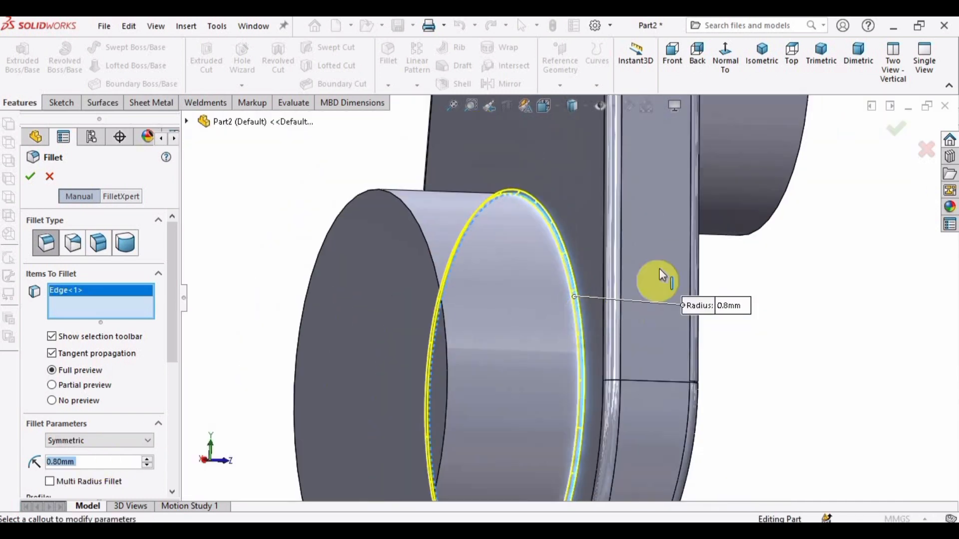
scroll(620, 189, "up", 3)
scroll(553, 219, "down", 3)
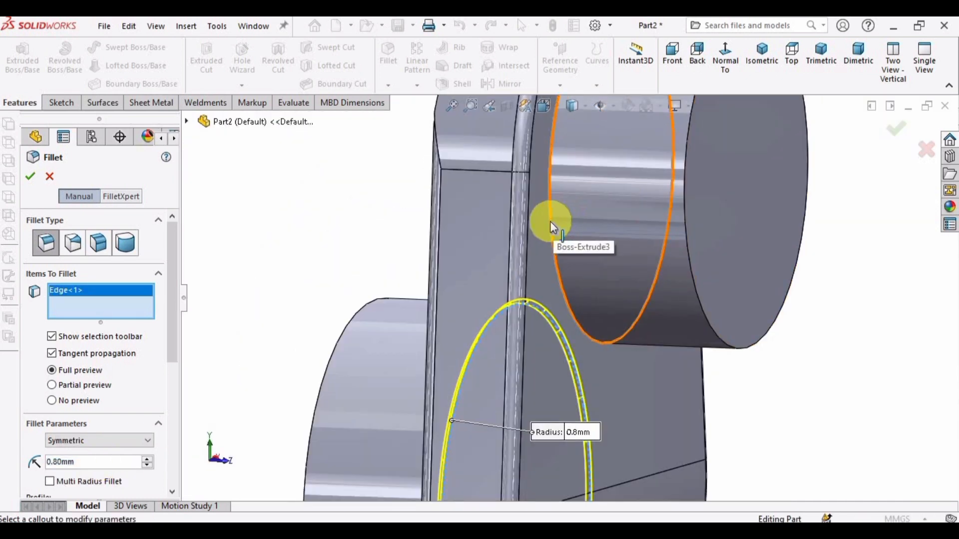
left_click(550, 221)
scroll(547, 288, "up", 3)
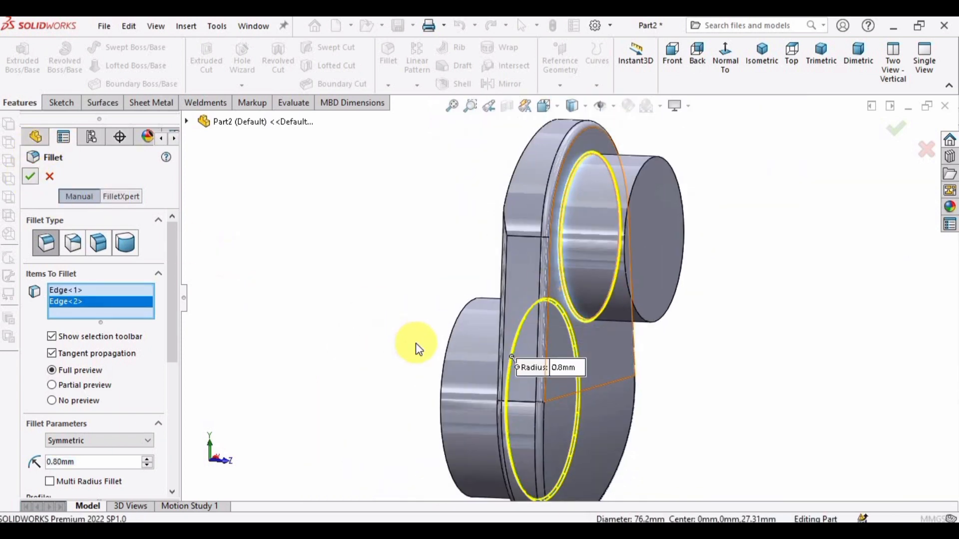
key("Return")
Start a Mirror feature using the outer end face of the upper boss as the mirror face.
middle_click_drag(526, 398, 504, 197)
left_click(502, 84)
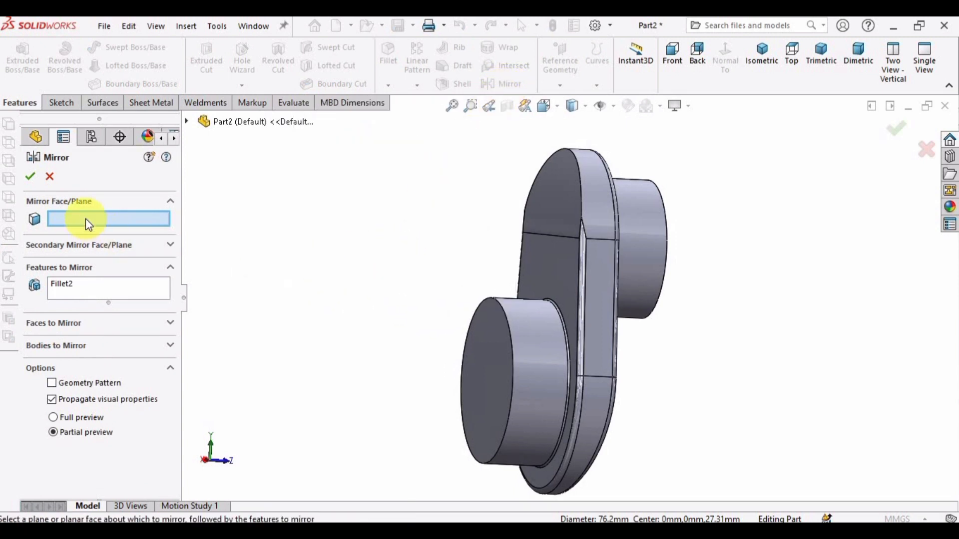
middle_click_drag(600, 304, 636, 241)
left_click(634, 263)
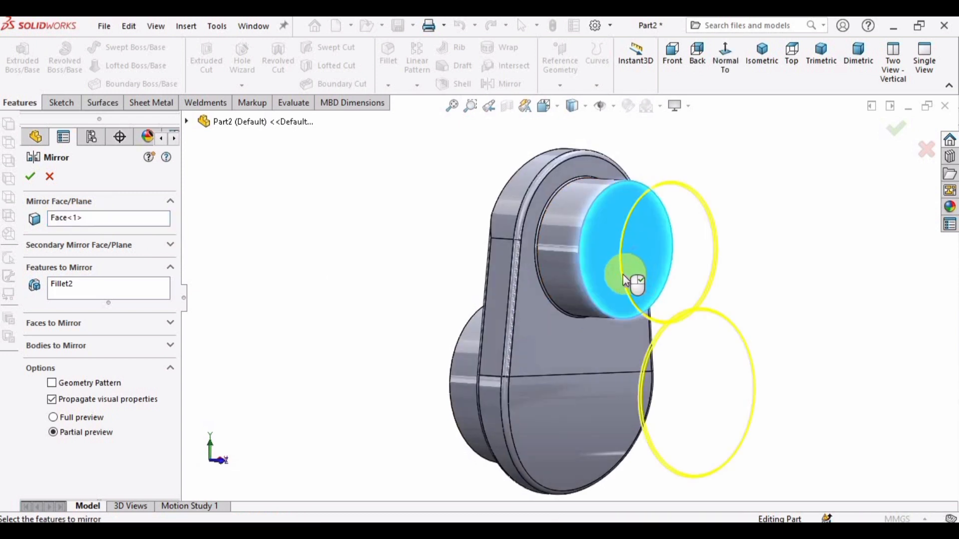
middle_click_drag(535, 356, 369, 342)
Replace the preselected fillet with the whole solid body as the mirrored item and create the mirror with Merge solids on.
left_click(106, 298)
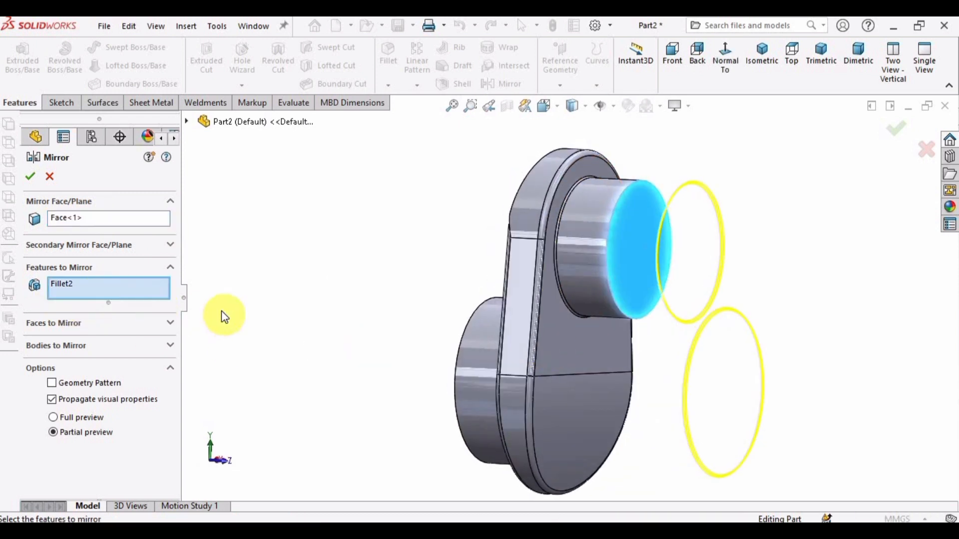
left_click(79, 283)
key("Delete")
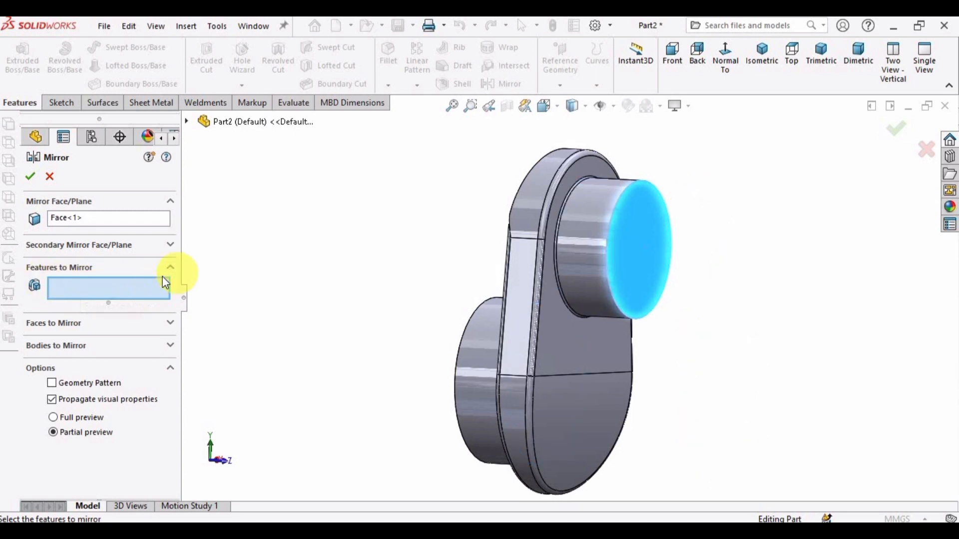
left_click(171, 272)
left_click(73, 286)
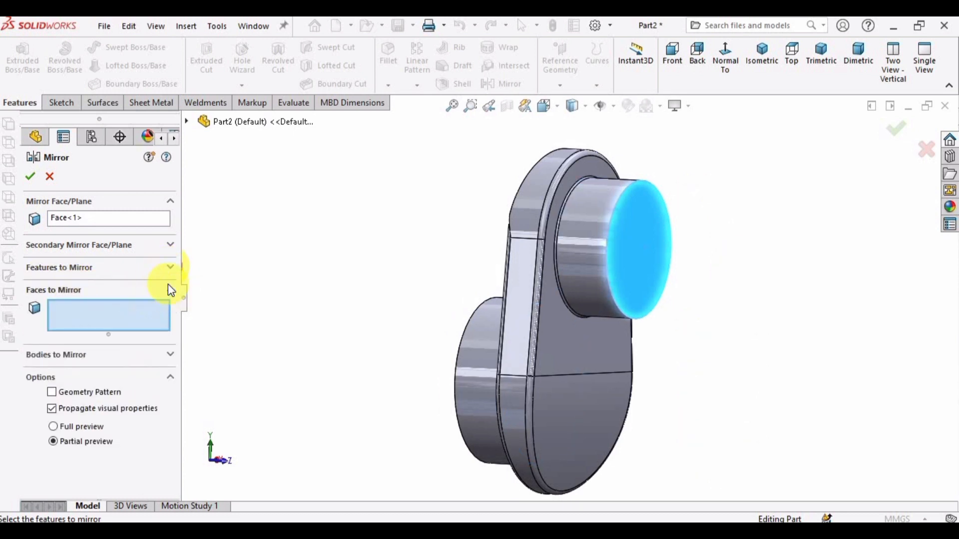
left_click(66, 357)
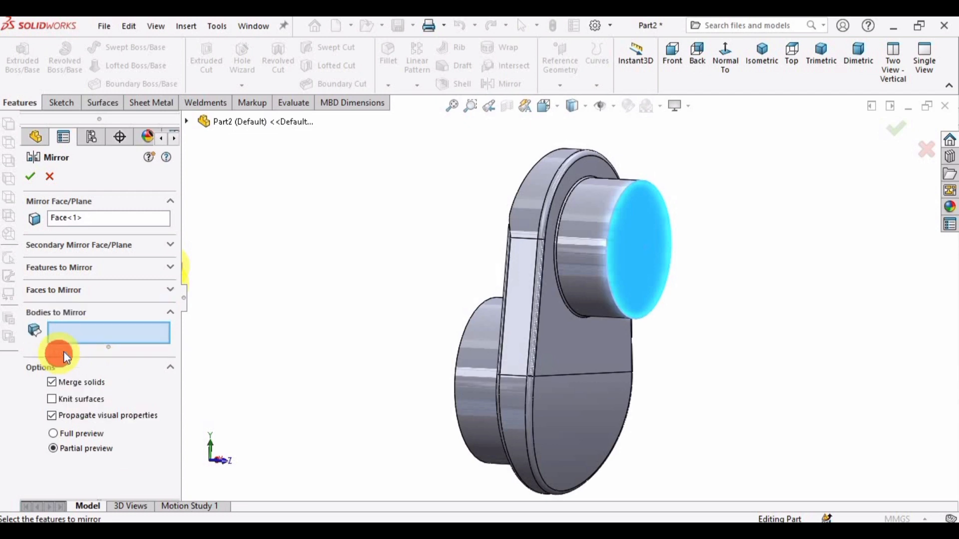
left_click(549, 372)
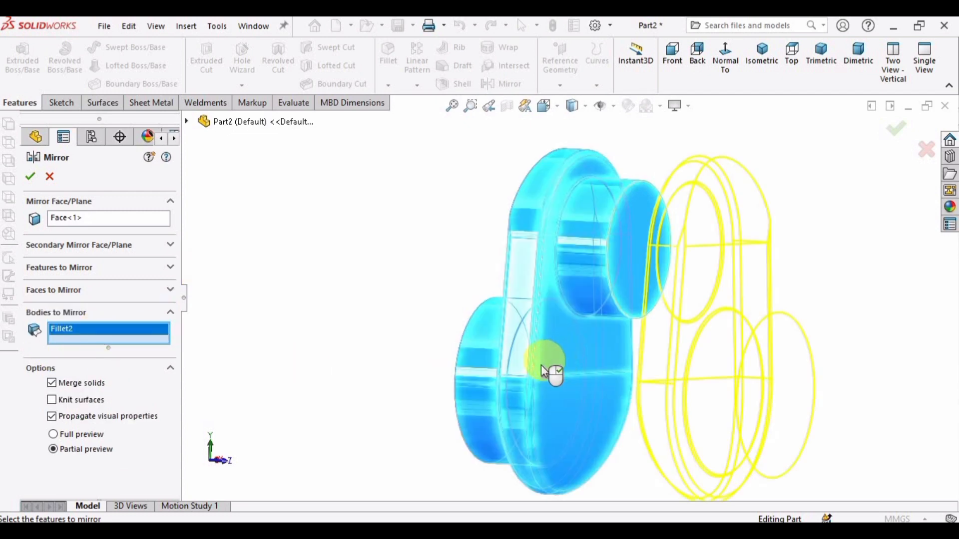
left_click(30, 177)
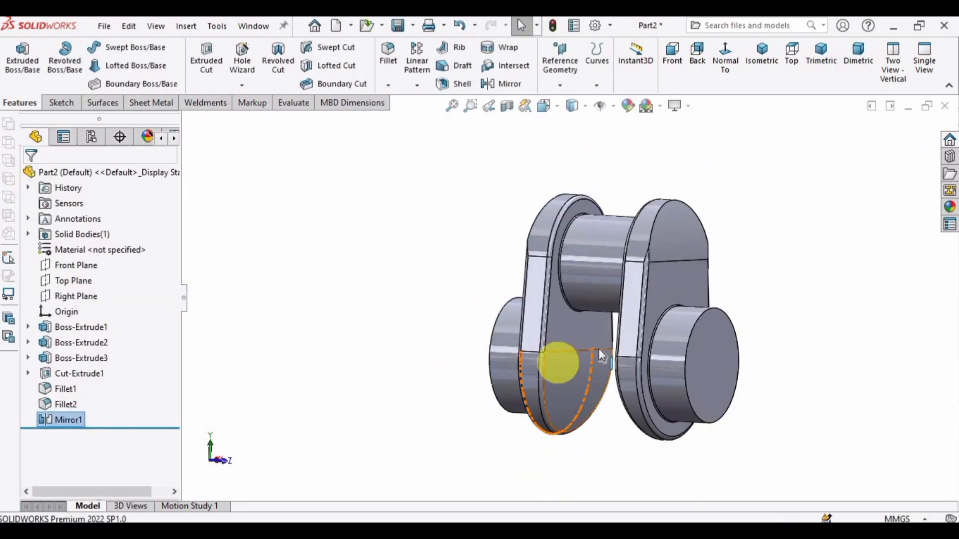
Set up a Linear Pattern normal to the mirrored disc's end face with 145.69 mm spacing and 3 instances.
middle_click_drag(556, 359, 837, 237)
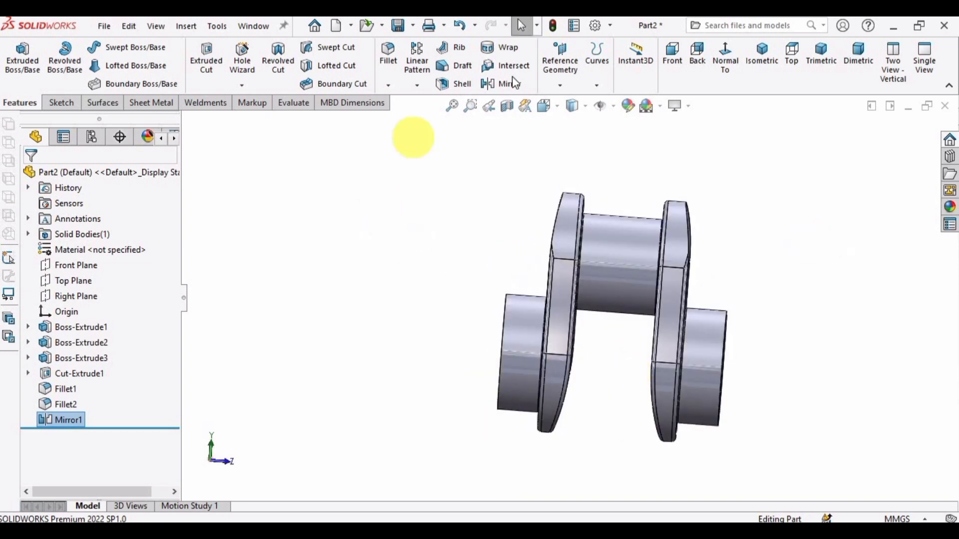
left_click(409, 65)
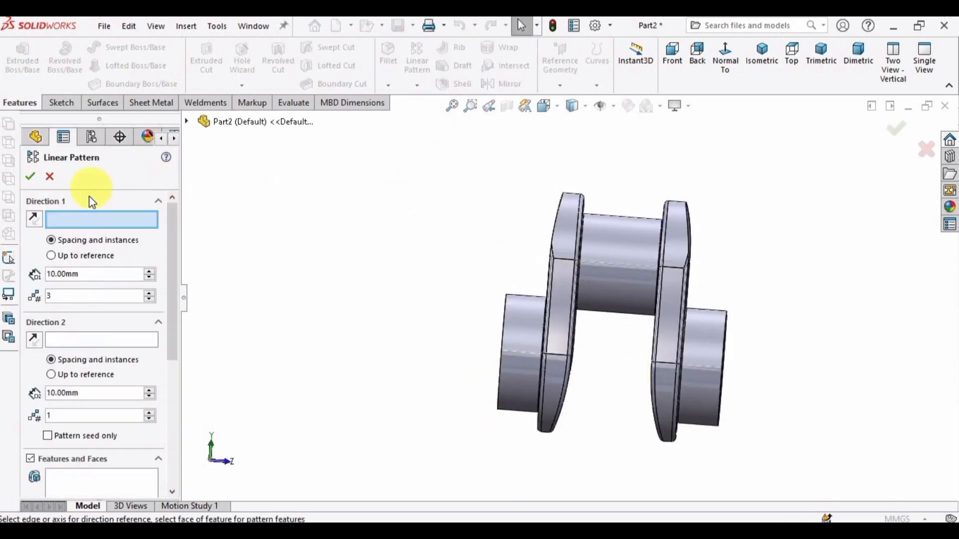
middle_click_drag(679, 385, 579, 369)
scroll(634, 363, "down", 3)
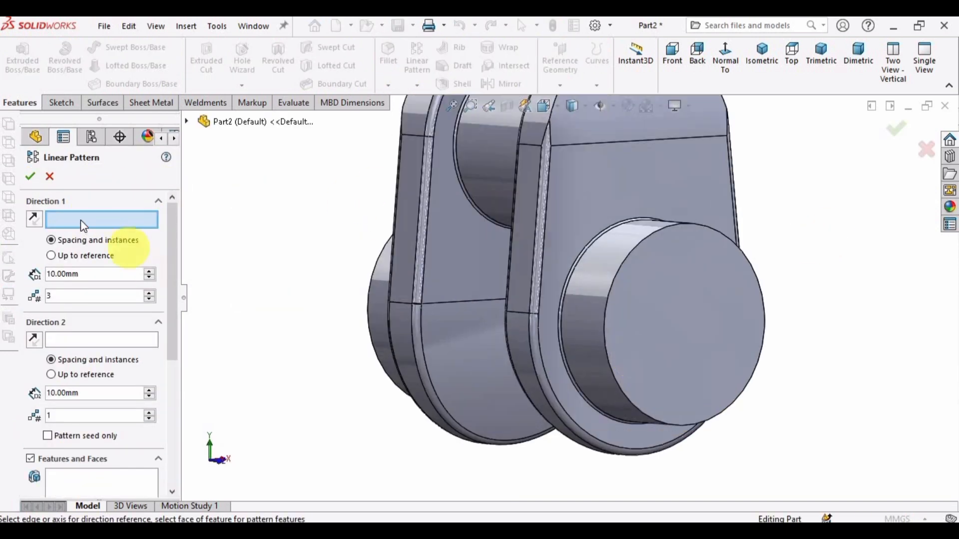
left_click(661, 314)
scroll(576, 310, "up", 5)
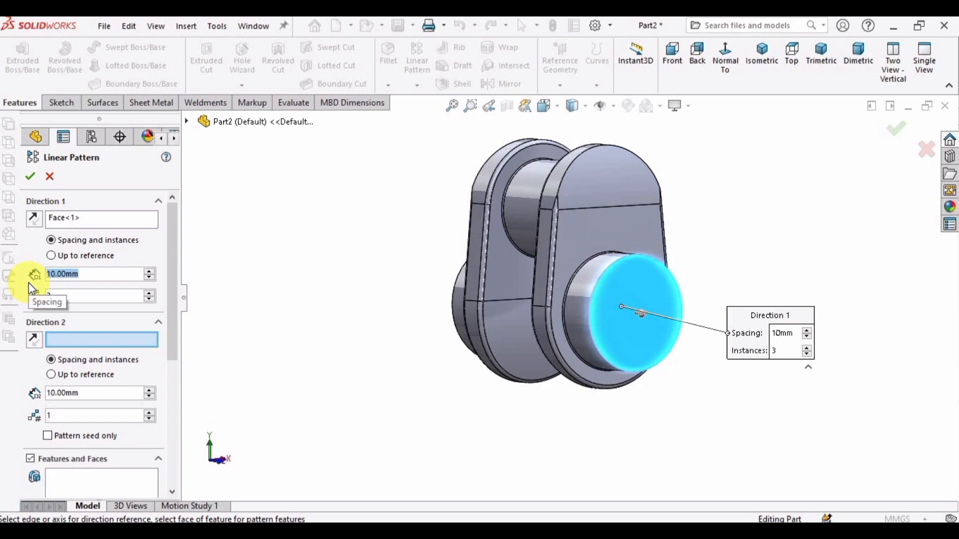
type("1")
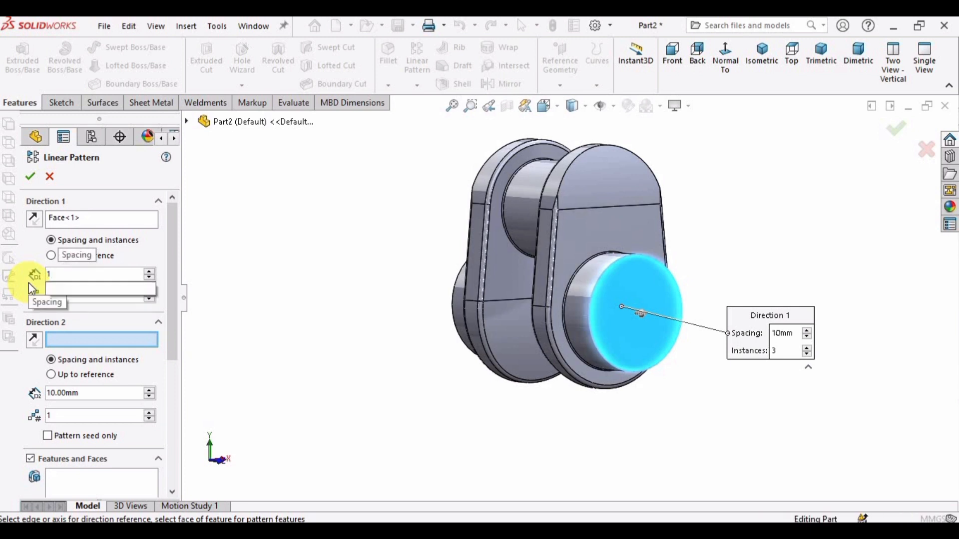
type("45.69")
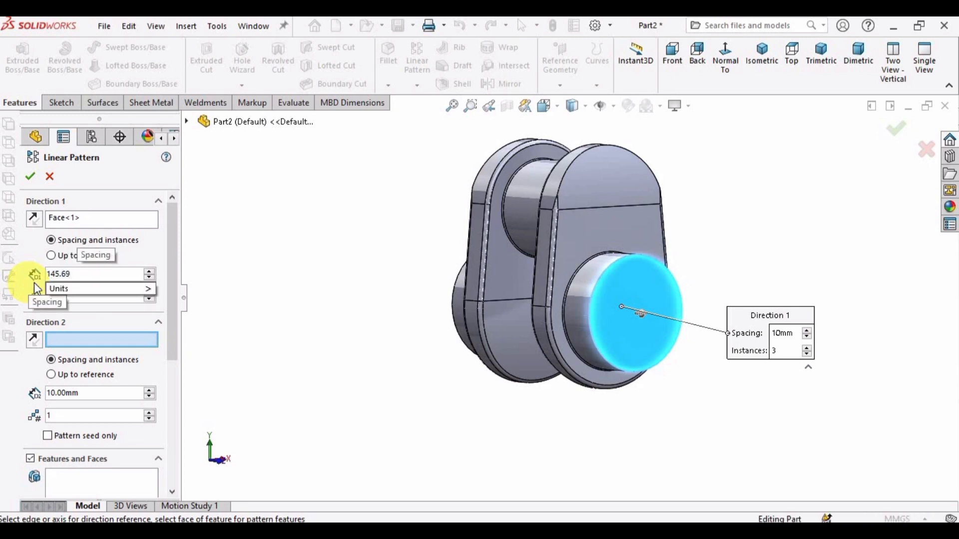
mouse_move(87, 290)
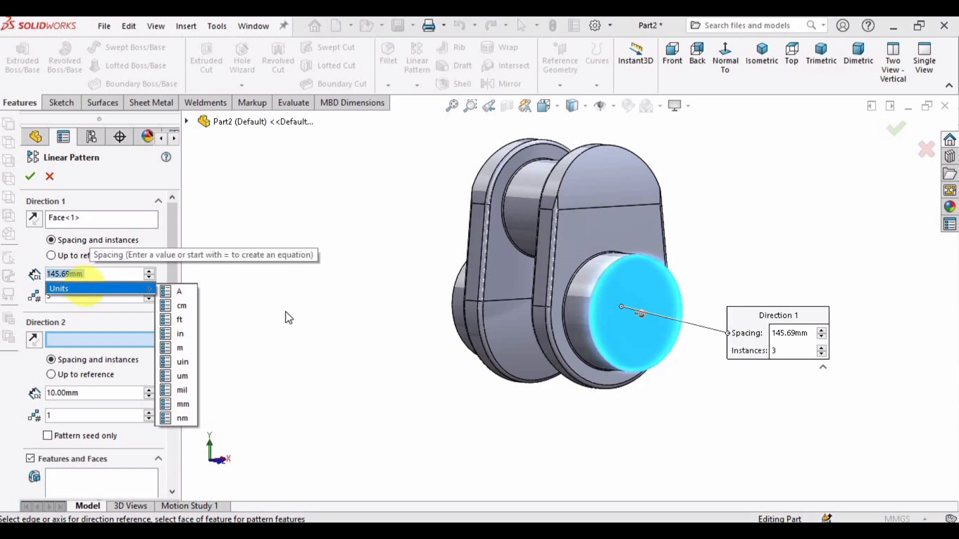
left_click(347, 290)
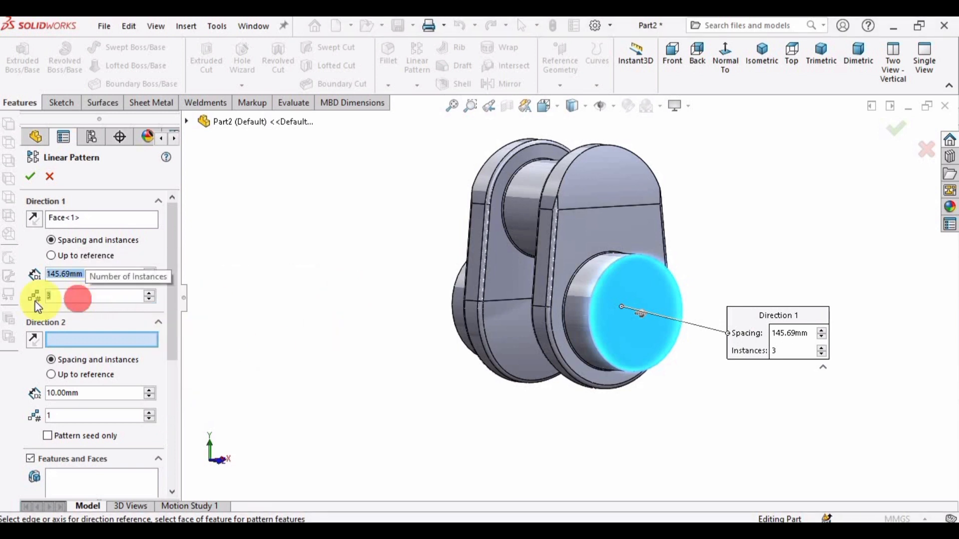
left_click(67, 302)
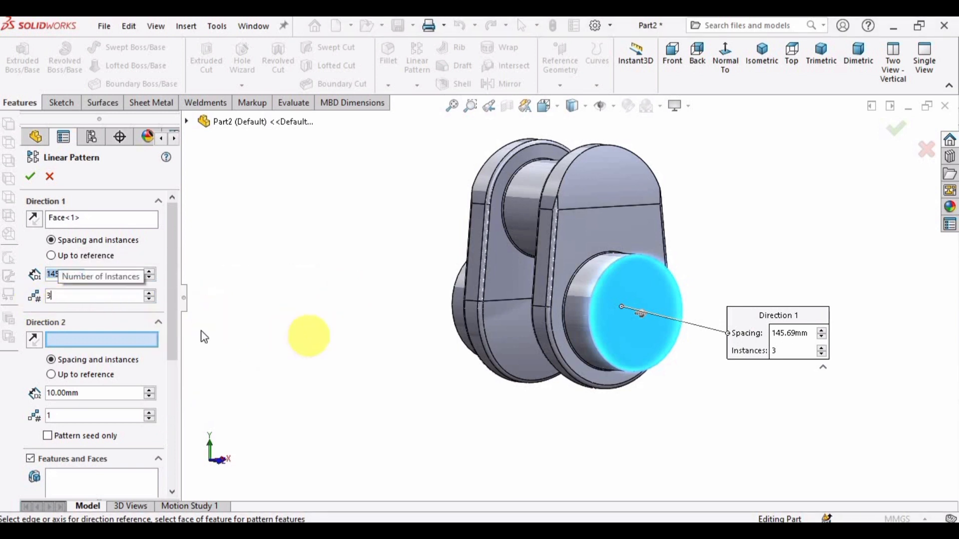
Switch the linear pattern from features to bodies, choose the mirrored crank body, and create the pattern.
left_click_drag(176, 286, 162, 363)
left_click(31, 410)
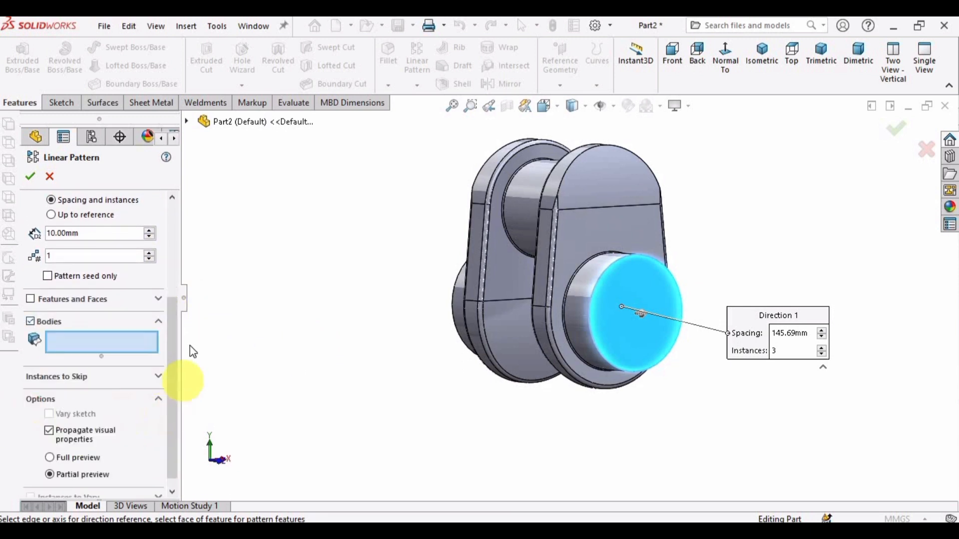
left_click(95, 331)
left_click(544, 204)
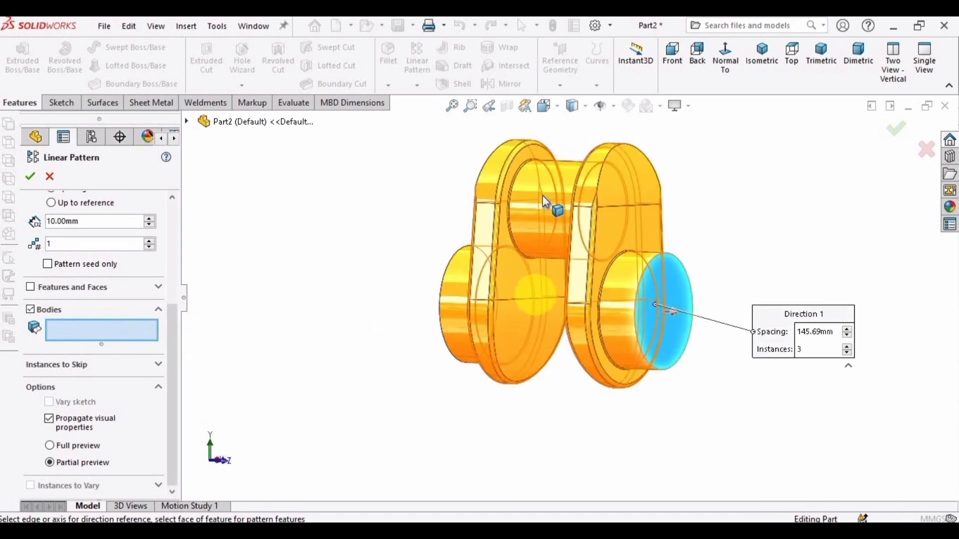
middle_click_drag(544, 204, 709, 209)
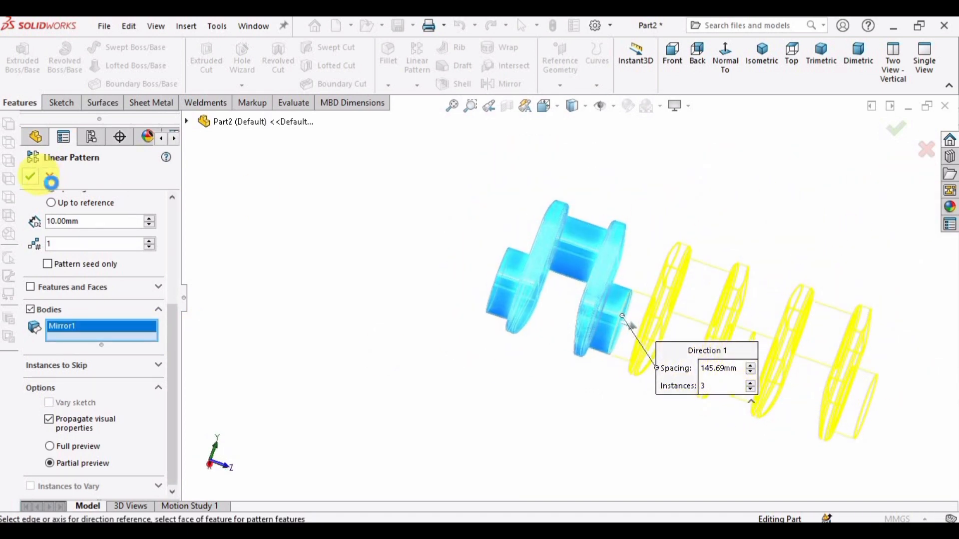
left_click(31, 176)
Create a reference axis through the cylindrical face of the 76.2 mm disc at the crankshaft's first end.
middle_click_drag(719, 335, 594, 345)
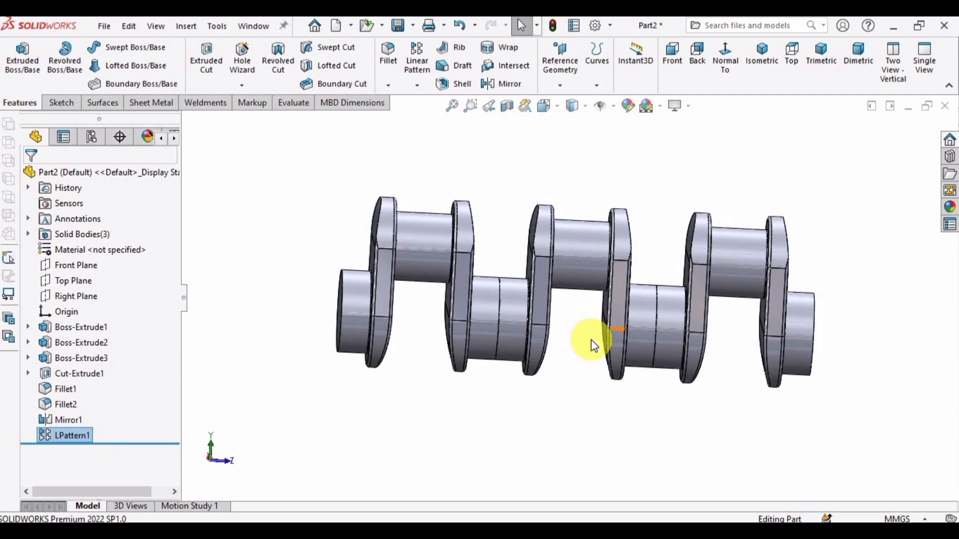
left_click(560, 60)
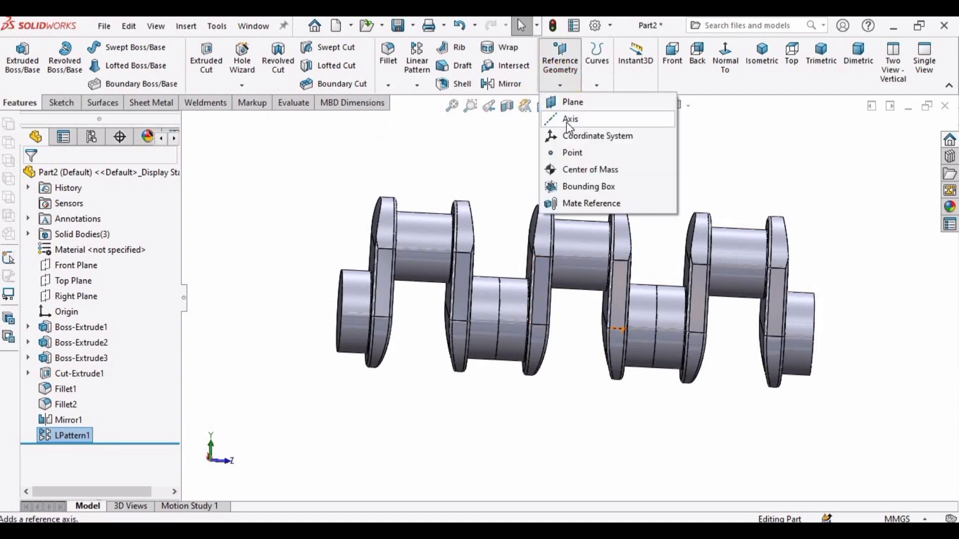
left_click(561, 121)
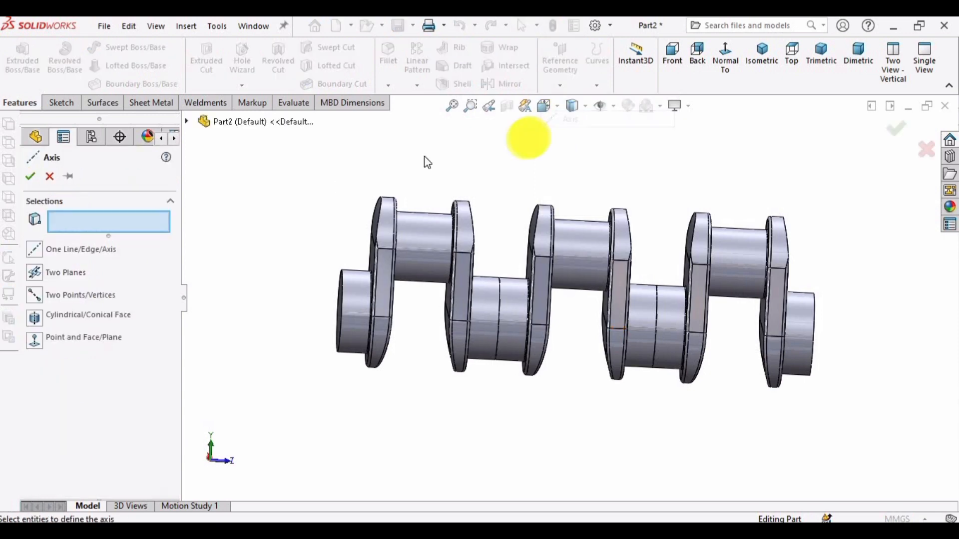
left_click(81, 226)
mouse_move(391, 240)
middle_mouse_down()
mouse_move(406, 181)
mouse_move(416, 222)
middle_mouse_up()
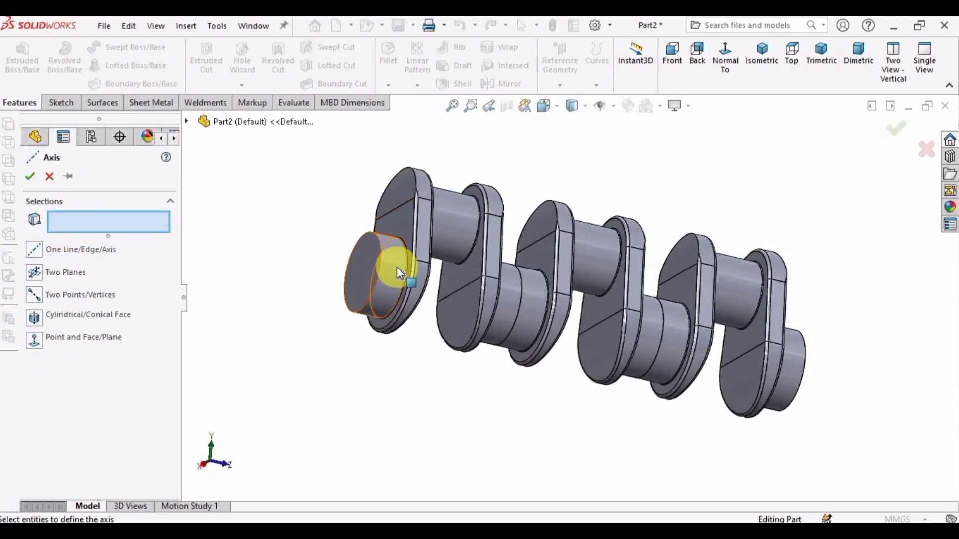
scroll(396, 269, "down", 7)
left_click(516, 235)
scroll(520, 238, "up", 5)
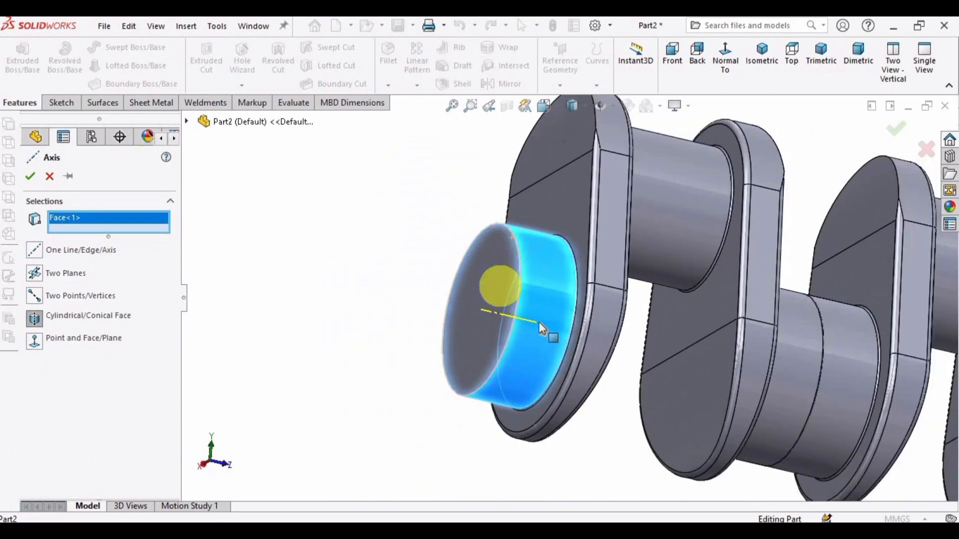
middle_click_drag(533, 257, 418, 258)
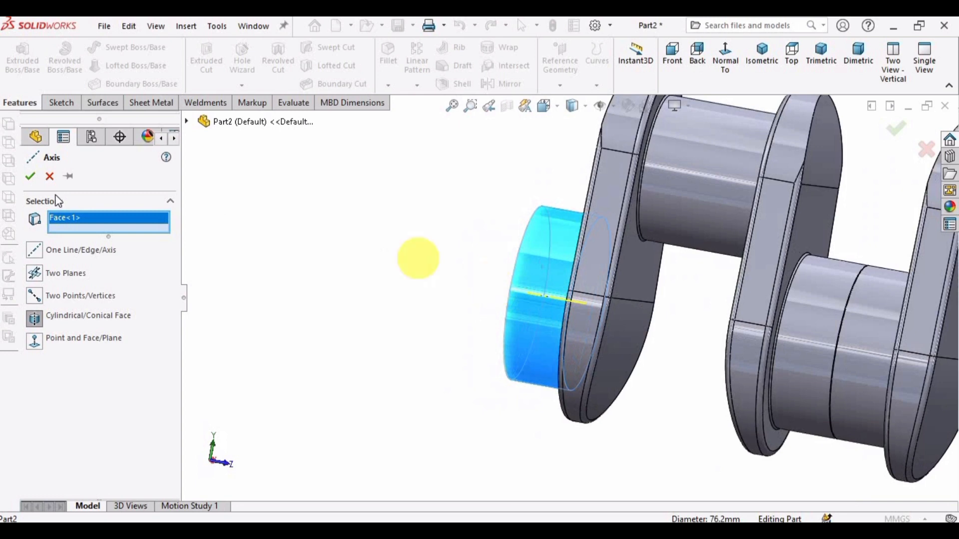
left_click(30, 176)
Lengthen the central reference axis so that it extends beyond both ends of the crankshaft.
middle_click_drag(677, 349, 706, 353)
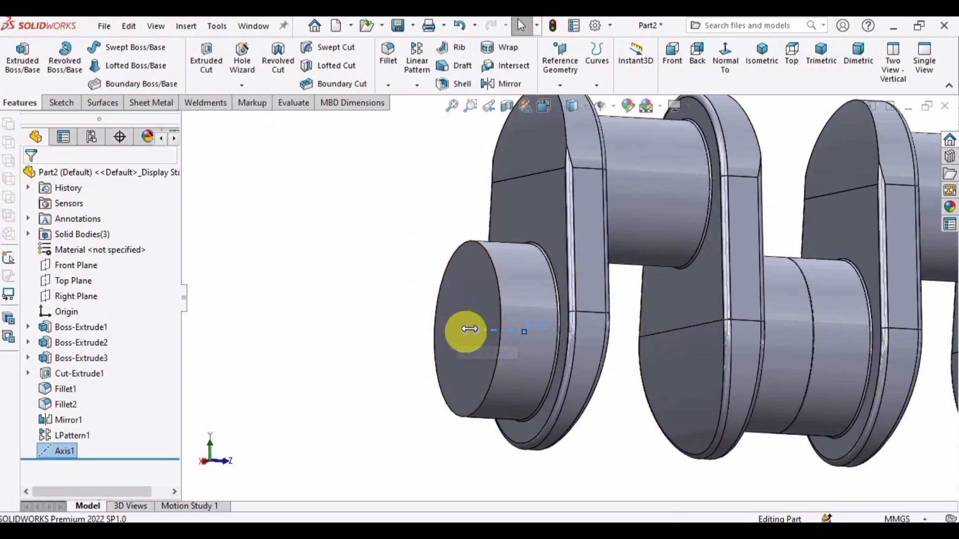
left_click_drag(468, 329, 275, 319)
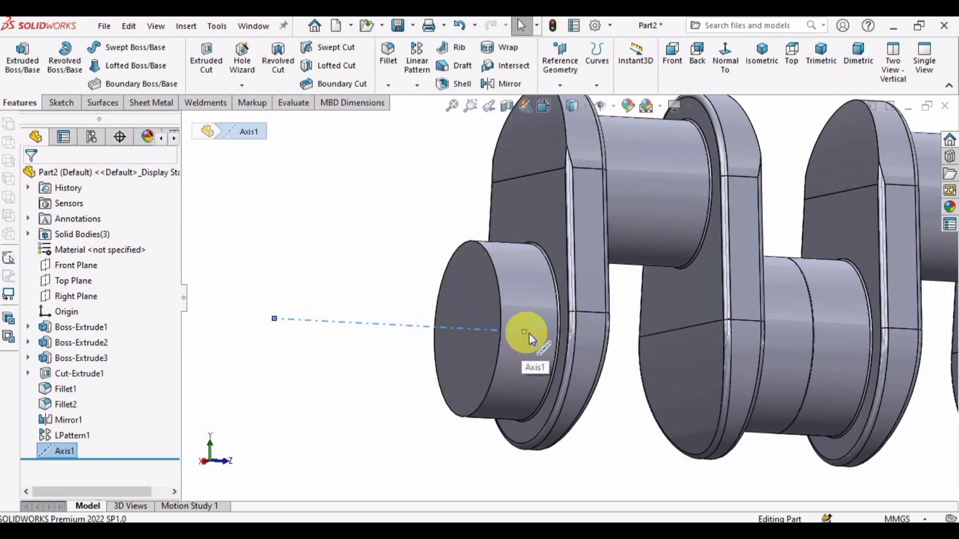
left_click(529, 334)
scroll(666, 343, "up", 4)
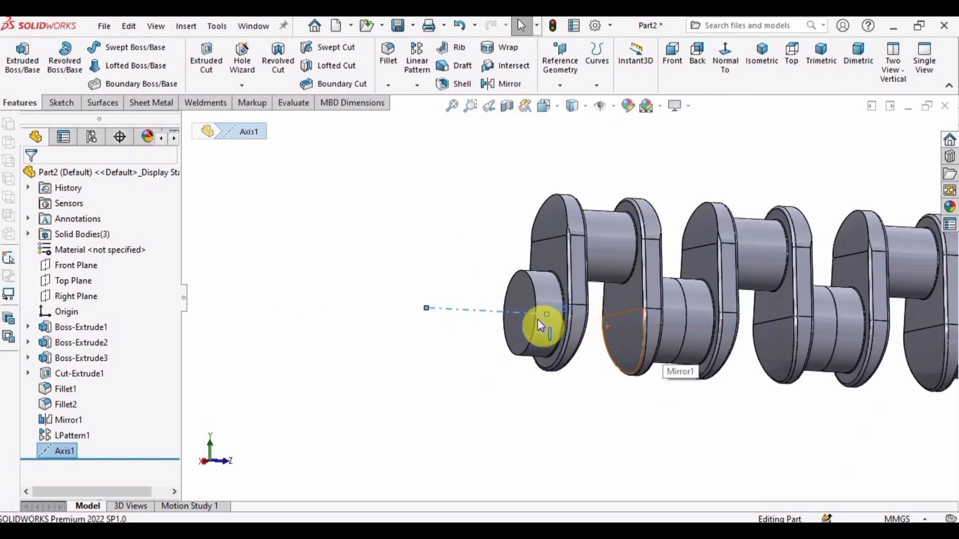
scroll(884, 338, "up", 2)
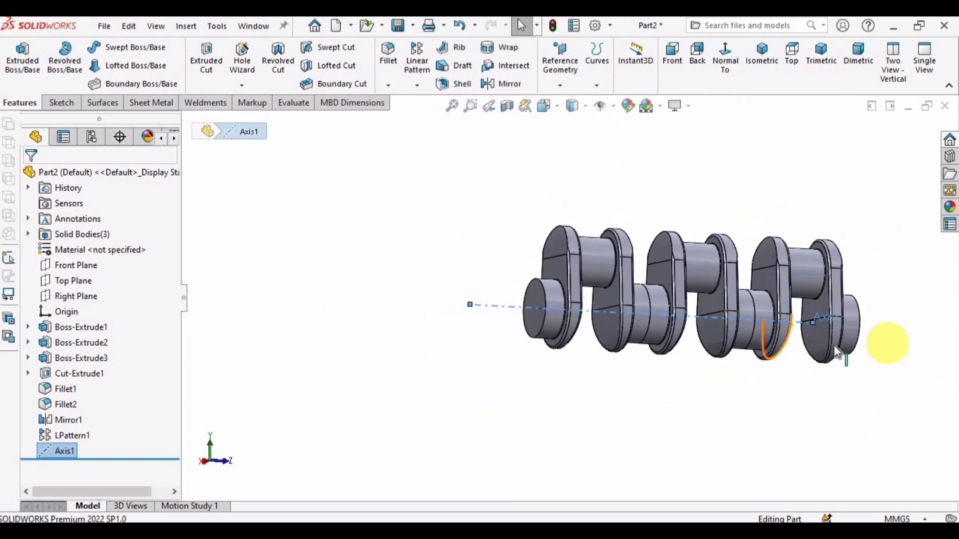
scroll(587, 263, "down", 3)
scroll(588, 289, "down", 2)
left_click_drag(582, 277, 785, 280)
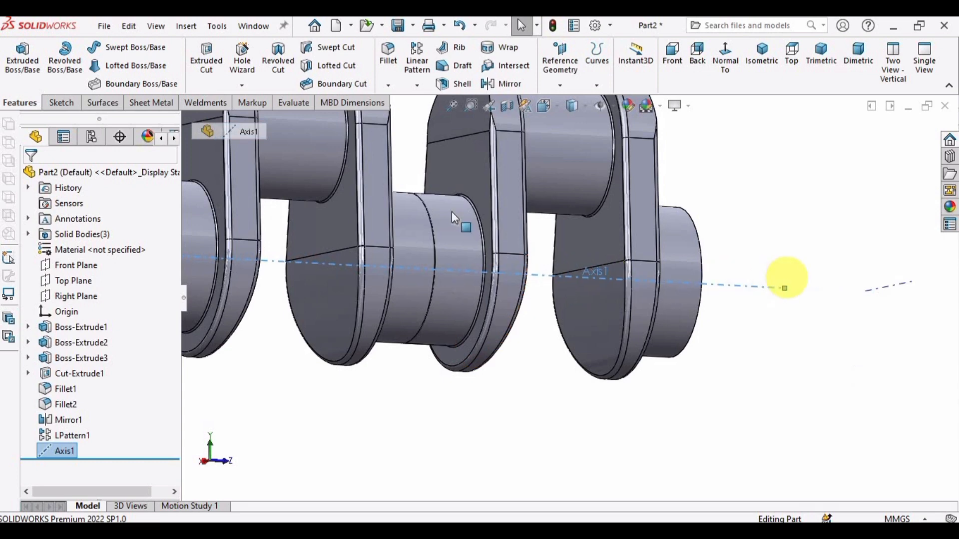
scroll(453, 209, "up", 4)
middle_click_drag(463, 235, 461, 353)
left_click(461, 352)
mouse_move(399, 227)
middle_mouse_down()
mouse_move(417, 290)
mouse_move(407, 238)
middle_mouse_up()
scroll(405, 240, "up", 4)
scroll(405, 240, "down", 3)
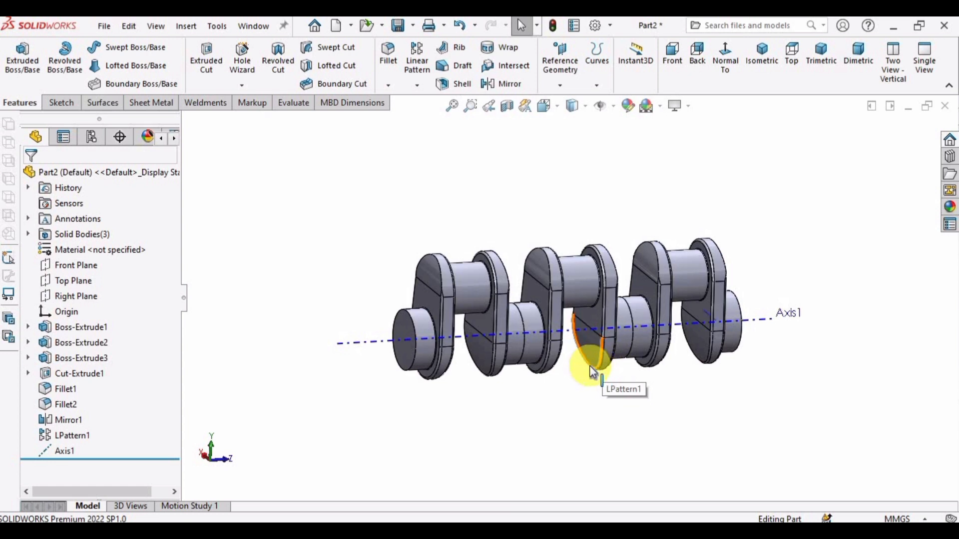
Start a Move/Copy Body feature for the crankshaft bodies.
left_click(185, 27)
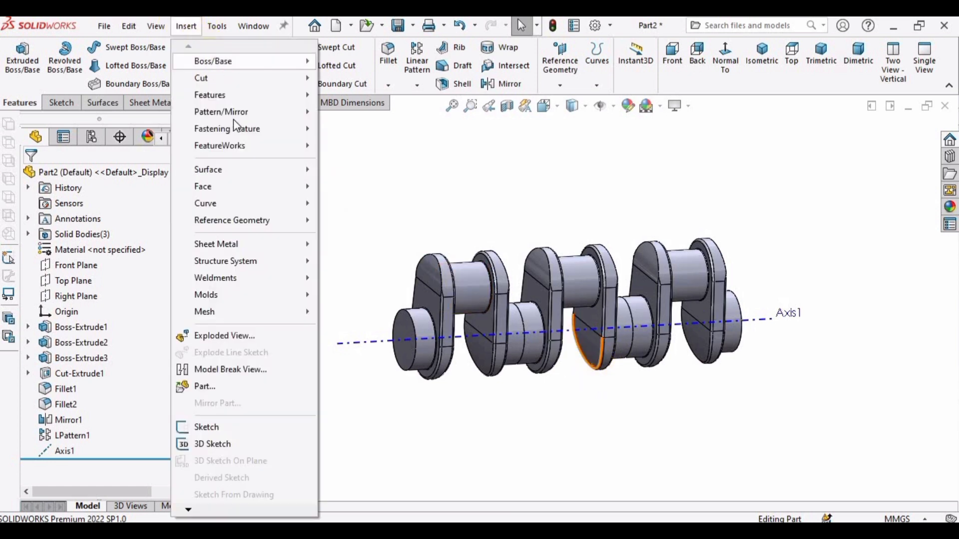
mouse_move(228, 98)
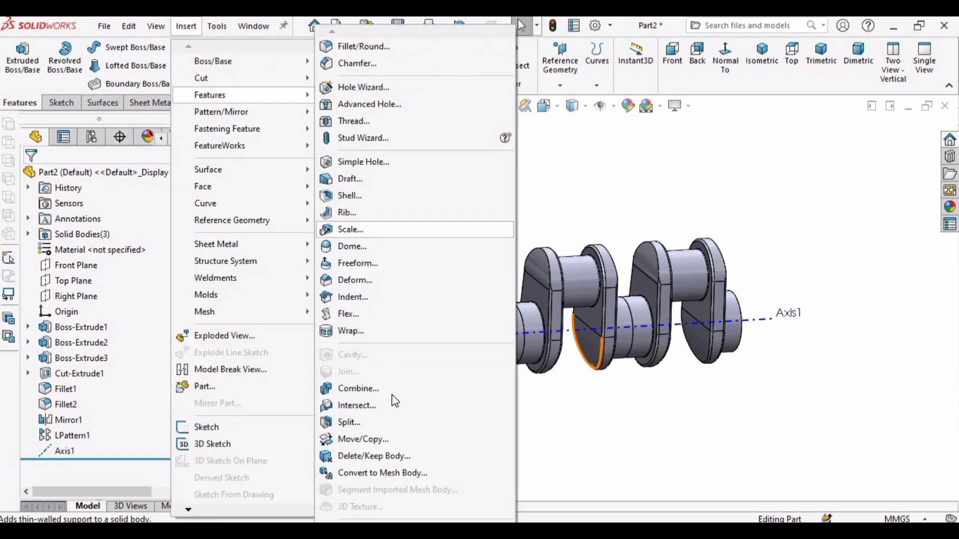
left_click(360, 439)
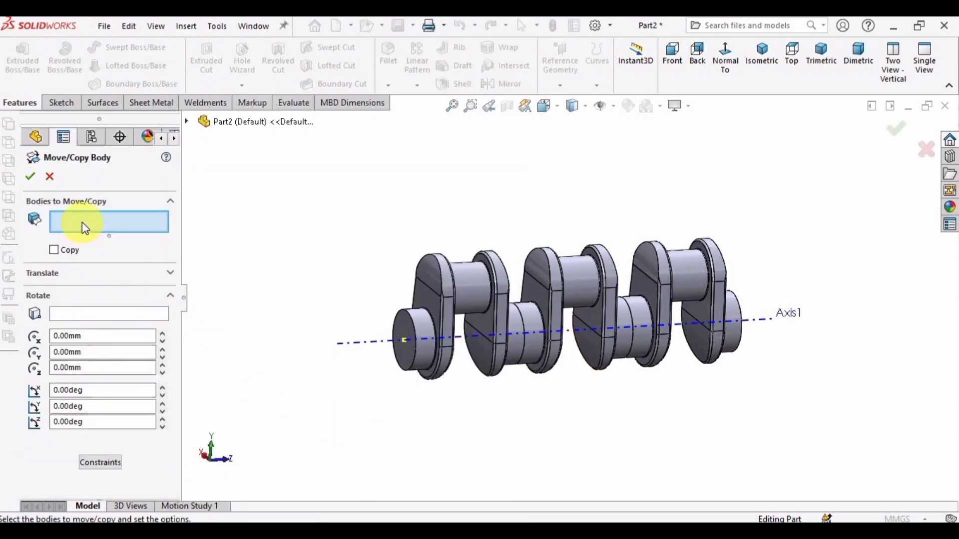
Examine the mate constraint, translate and rotate options of Move/Copy Body, ending with the rotate settings open.
left_click(101, 467)
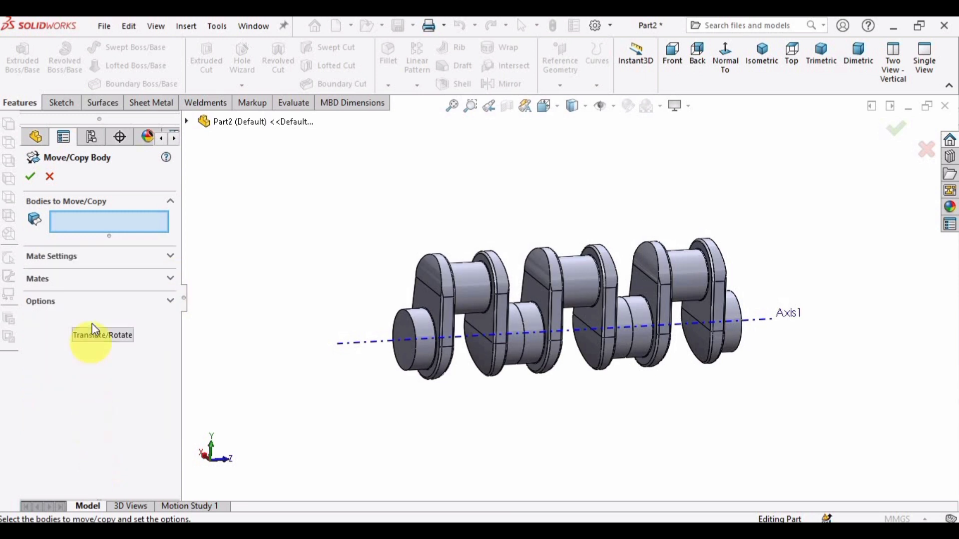
left_click(165, 259)
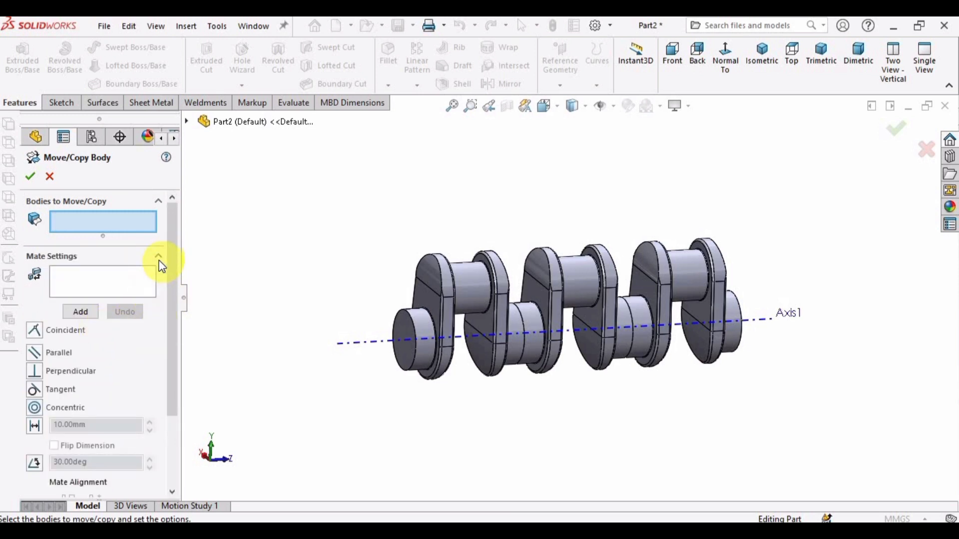
left_click(158, 256)
left_click(170, 278)
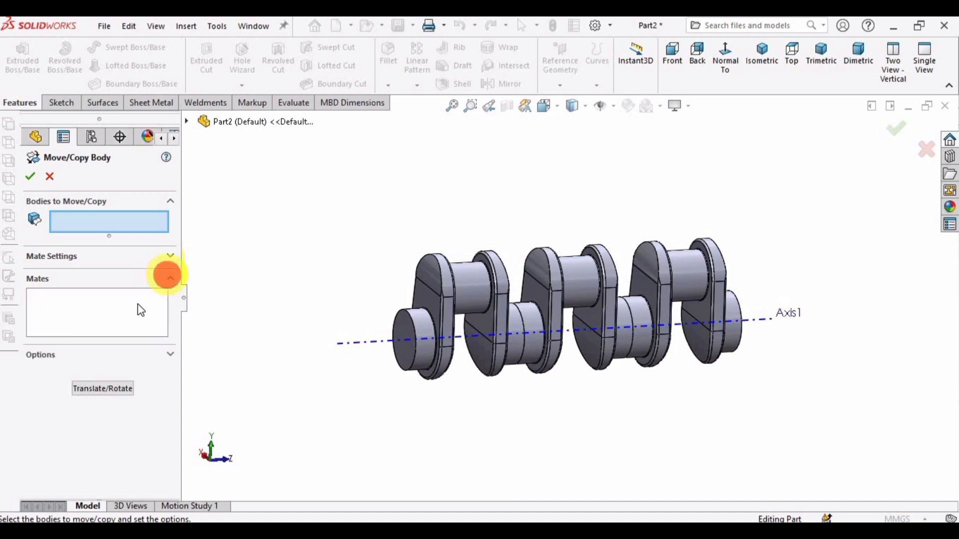
left_click(170, 279)
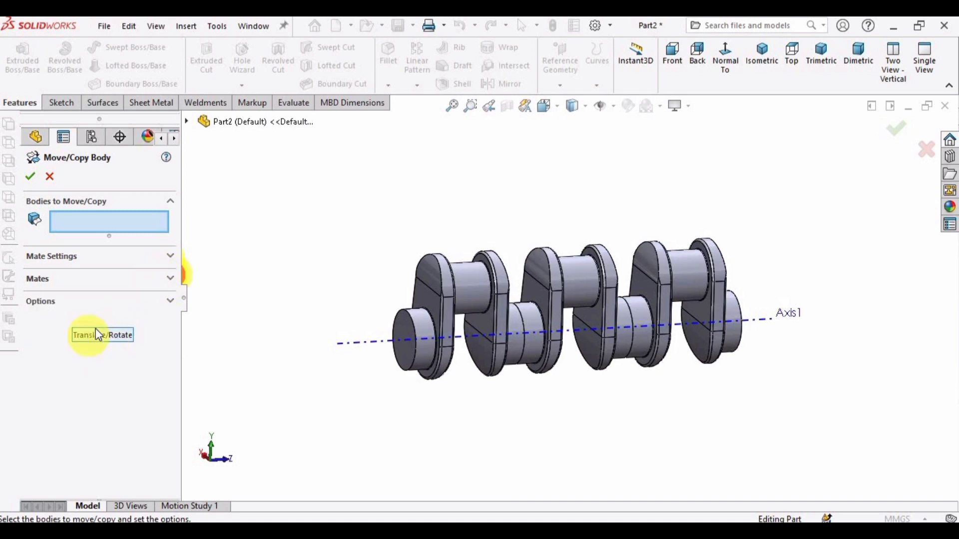
left_click(116, 339)
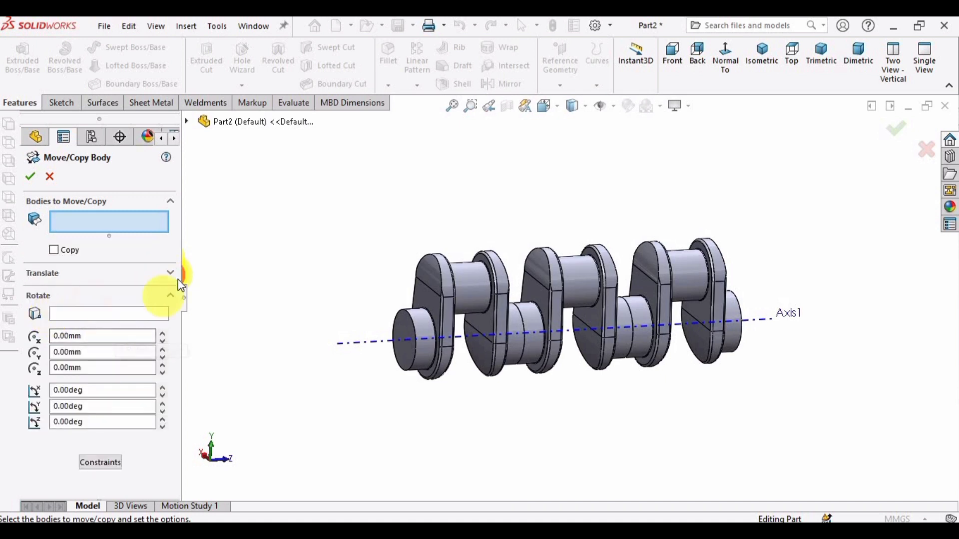
left_click(170, 296)
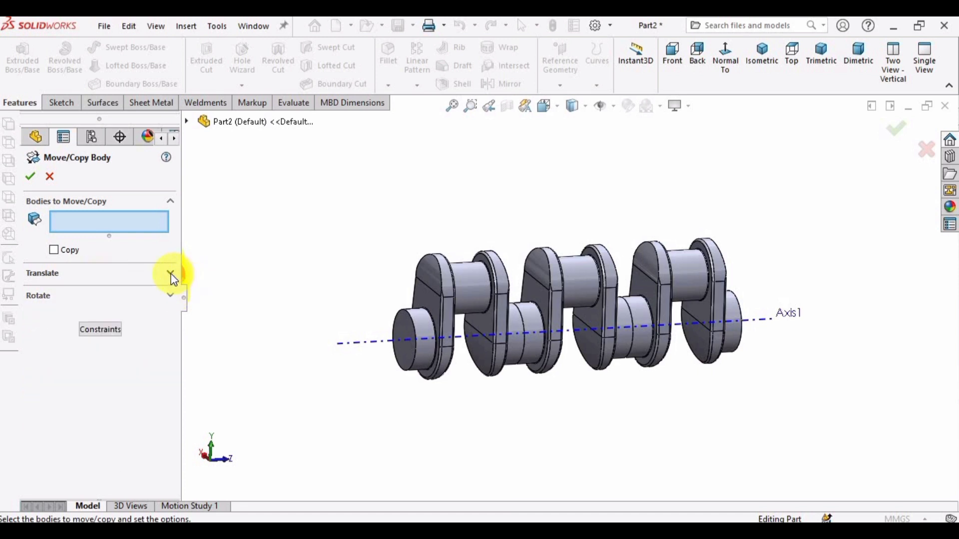
left_click(171, 274)
left_click(171, 275)
left_click(170, 295)
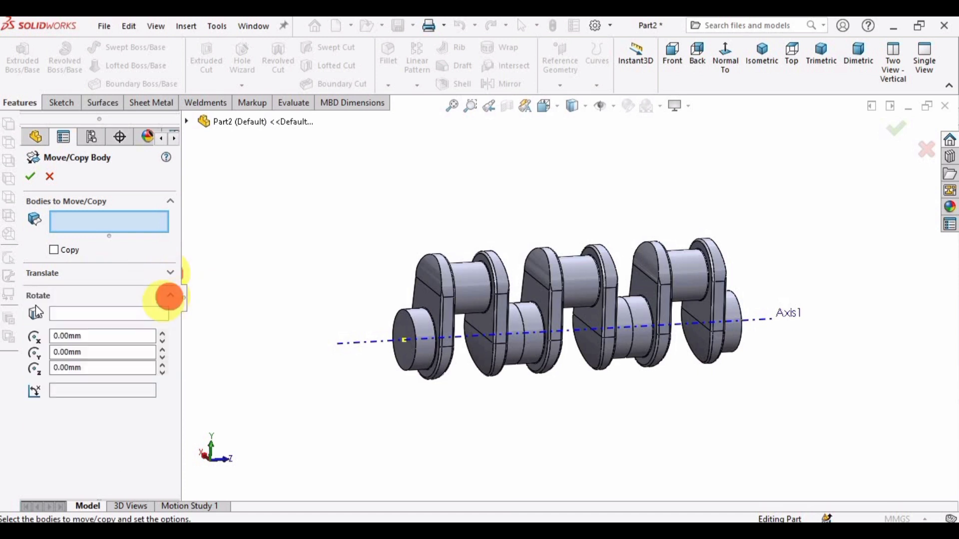
Rotate the middle patterned crank body 120 degrees about the central reference axis without copying it.
left_click(586, 277)
scroll(586, 277, "down", 2)
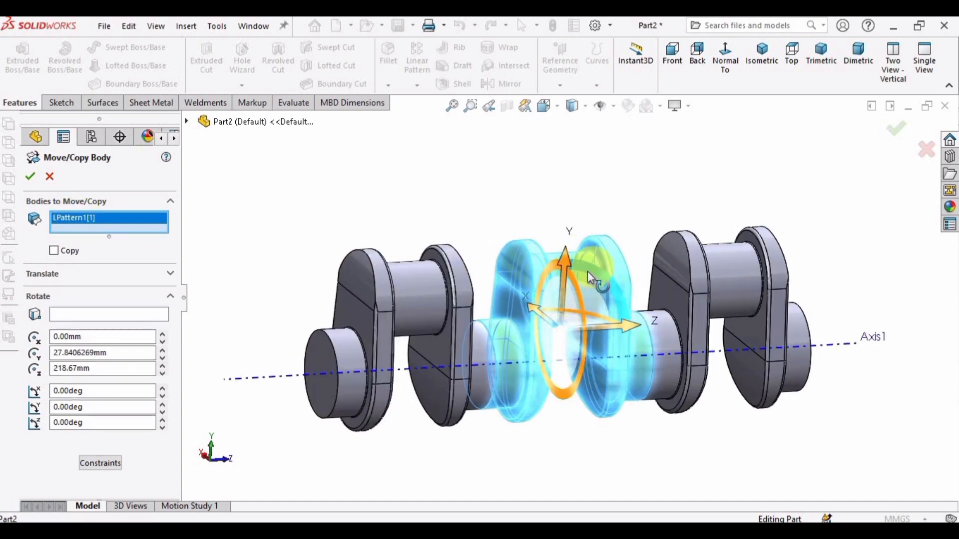
left_click(86, 313)
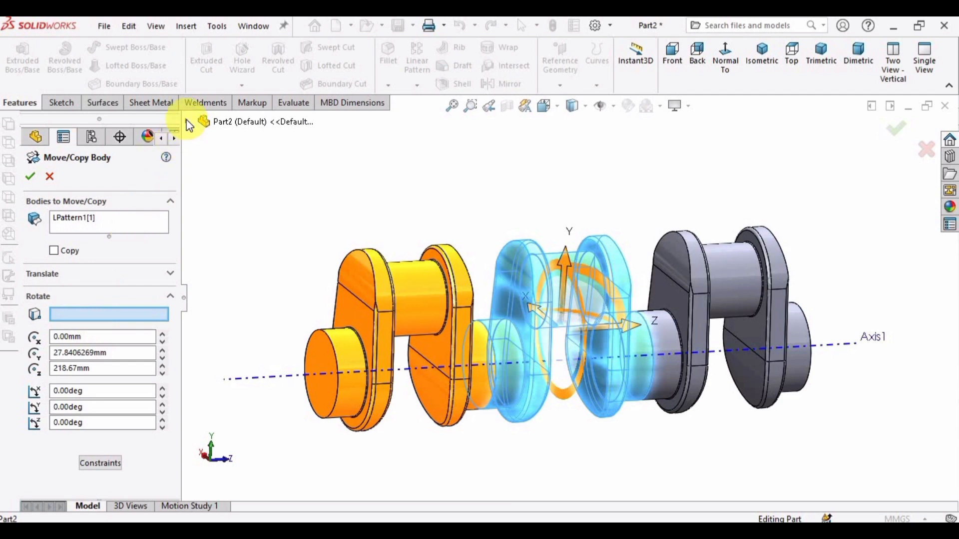
left_click(259, 378)
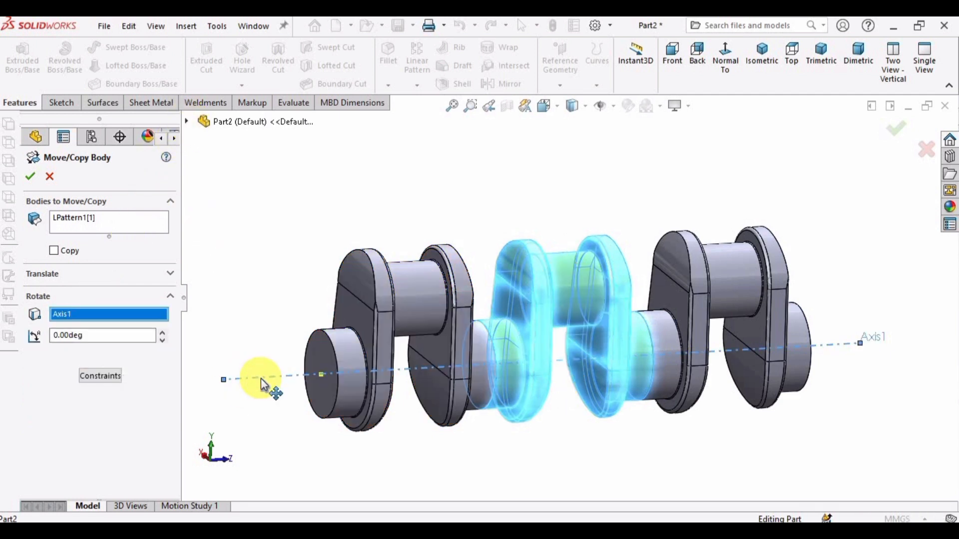
double_click(100, 336)
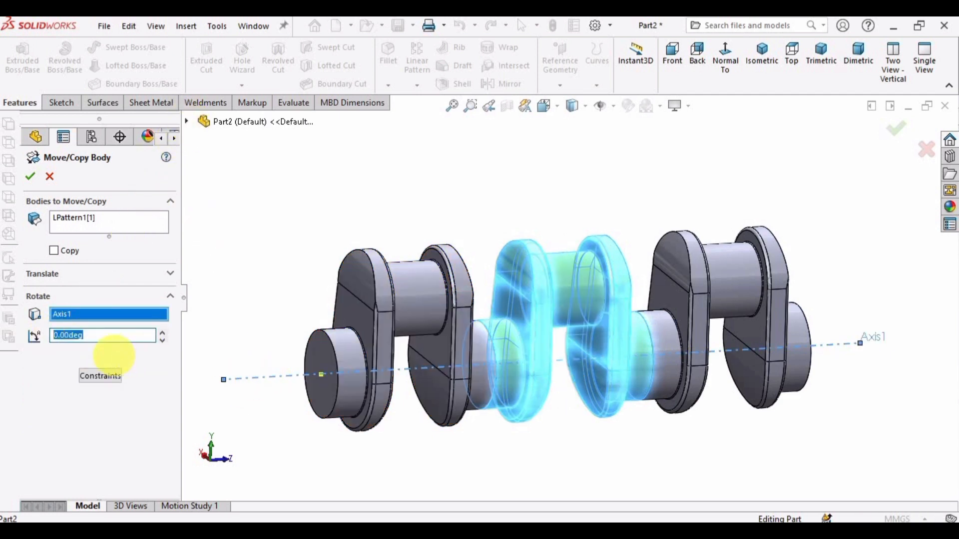
type("120")
key("Return")
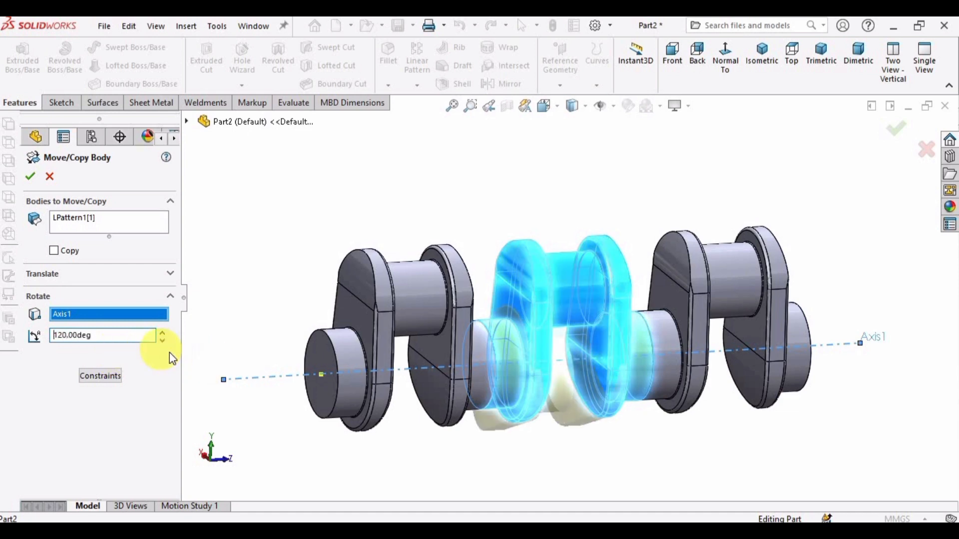
scroll(574, 378, "up", 3)
middle_click_drag(567, 376, 522, 381)
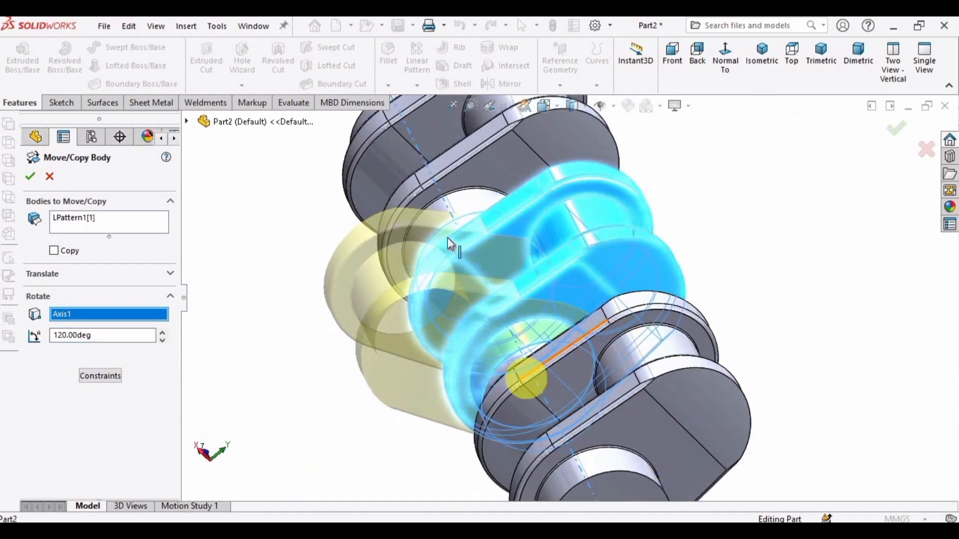
left_click(31, 180)
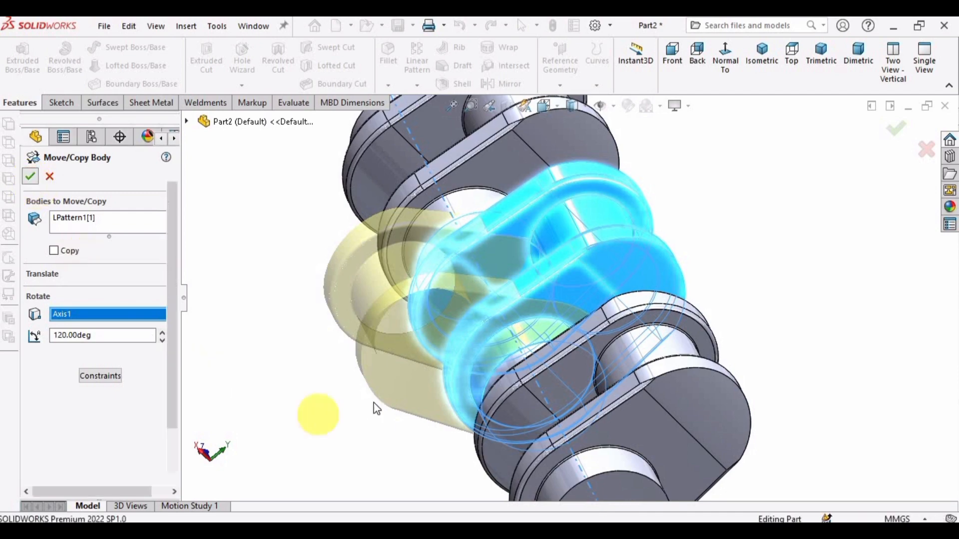
Set up another Move/Copy Body rotation for the last patterned crank body, using the central axis and a 120-degree angle.
middle_click_drag(430, 367, 411, 133)
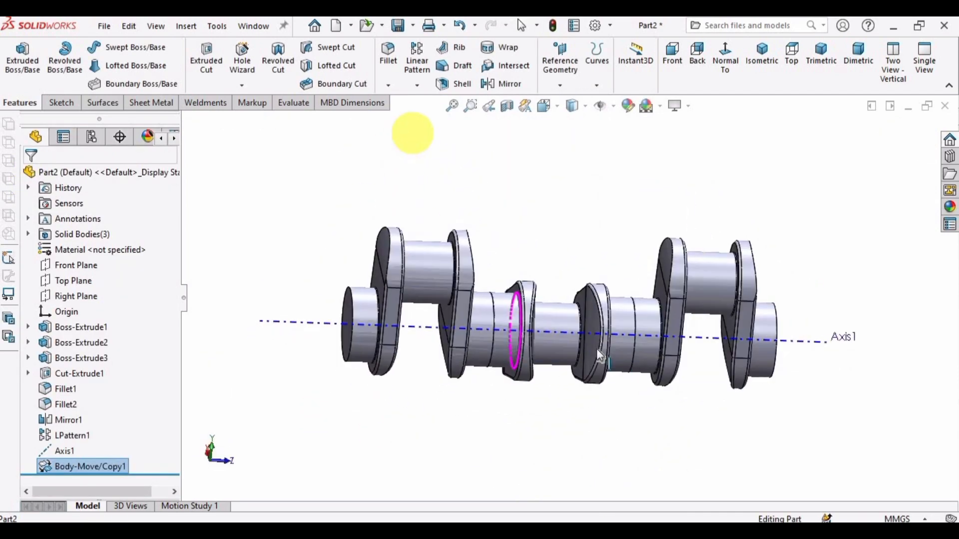
left_click(189, 31)
mouse_move(228, 97)
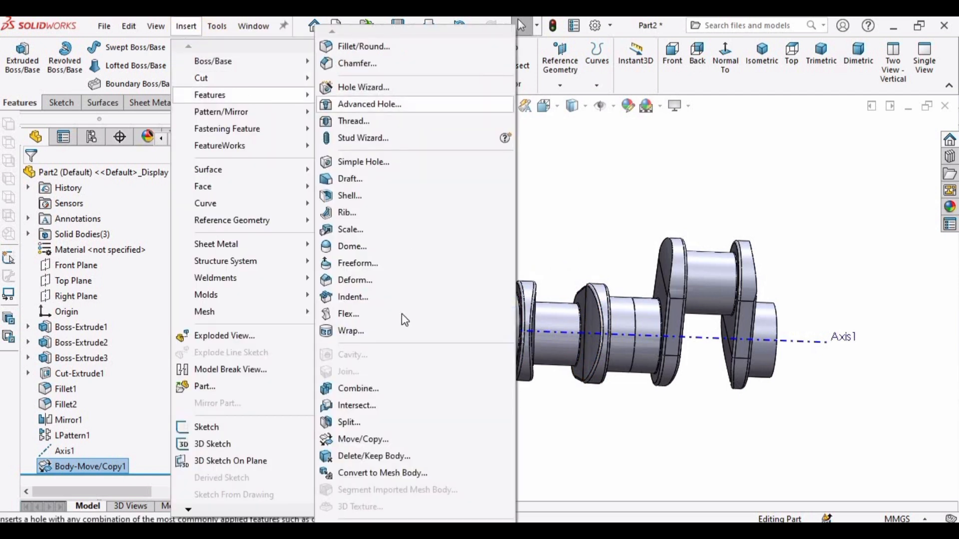
left_click(375, 439)
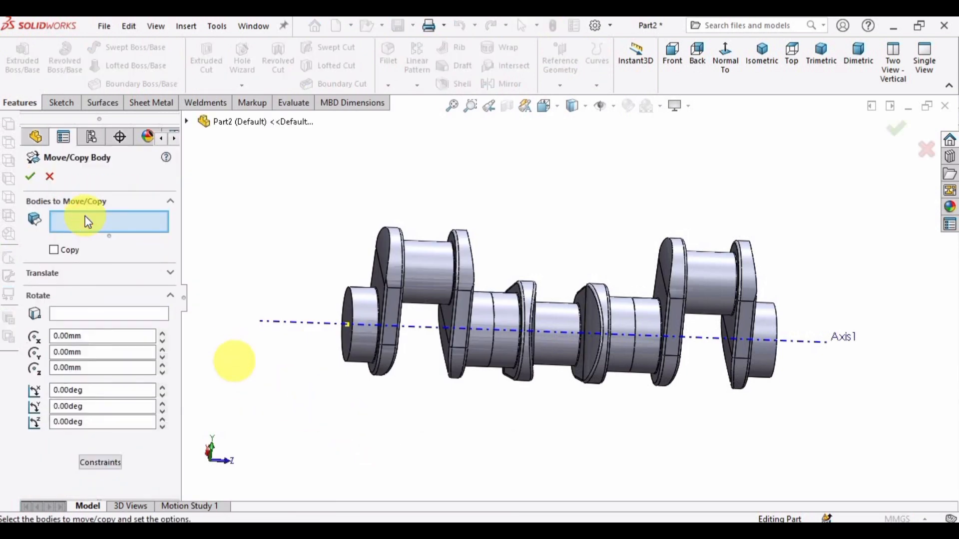
scroll(719, 274, "down", 2)
left_click(685, 277)
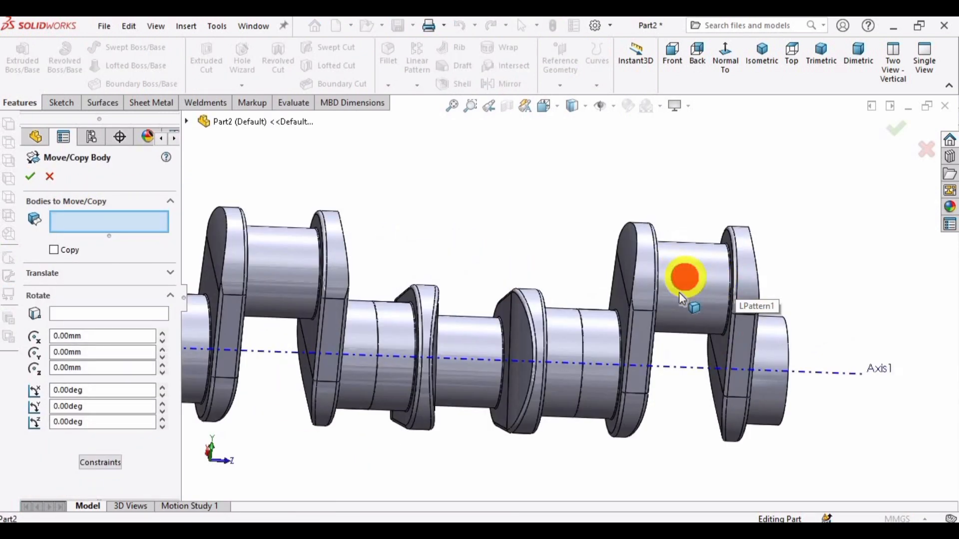
scroll(649, 297, "up", 2)
left_click(88, 316)
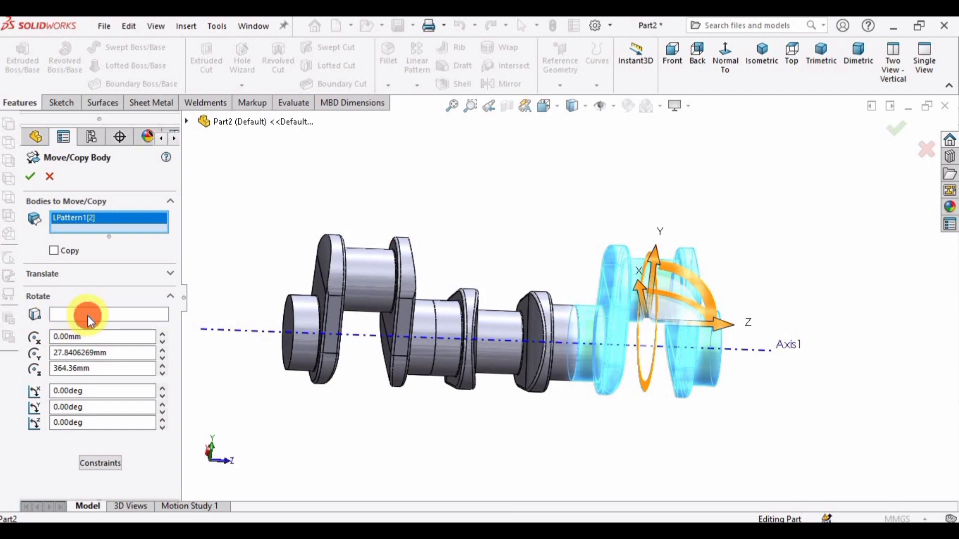
left_click(227, 335)
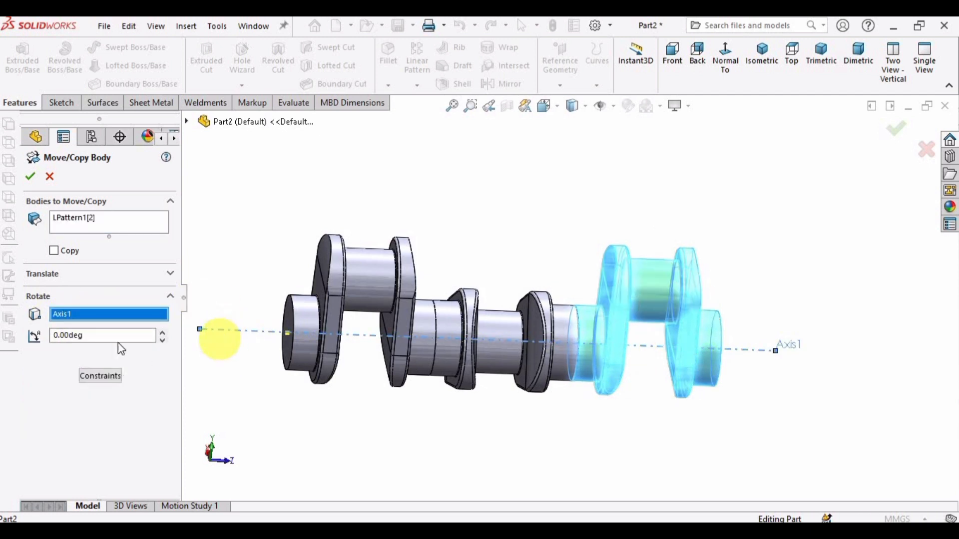
type("120")
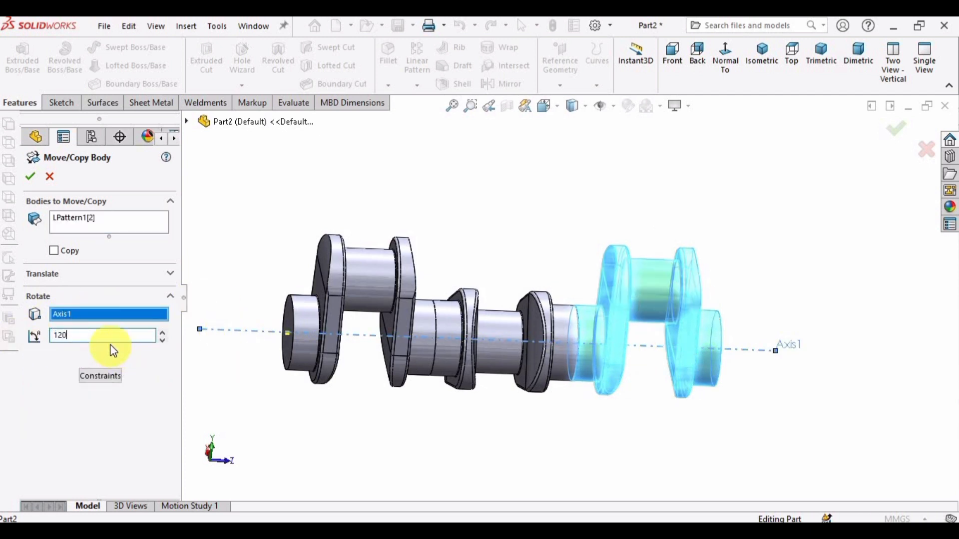
key("Return")
Reverse the last crank body's rotation angle to -120 degrees and apply the move.
middle_click_drag(582, 349, 561, 242)
scroll(532, 283, "down", 3)
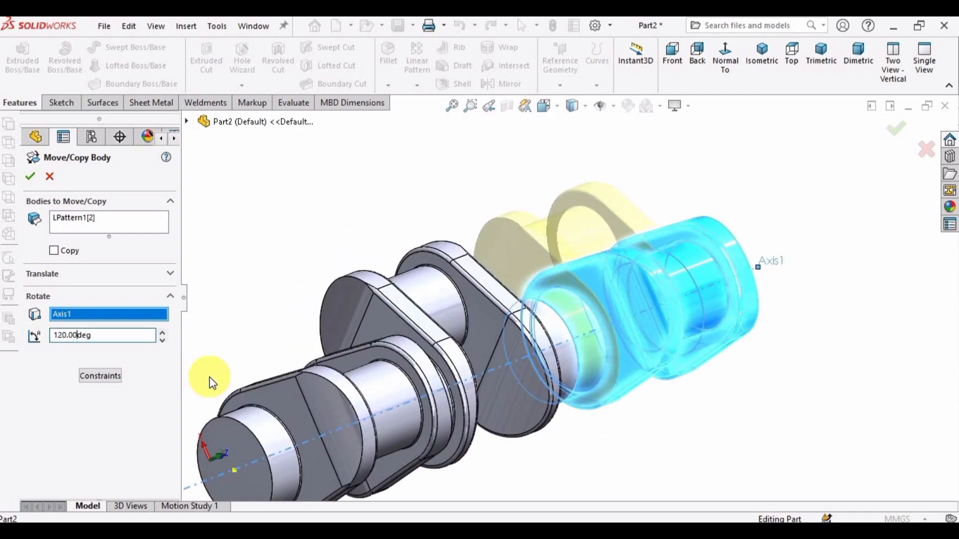
type("-")
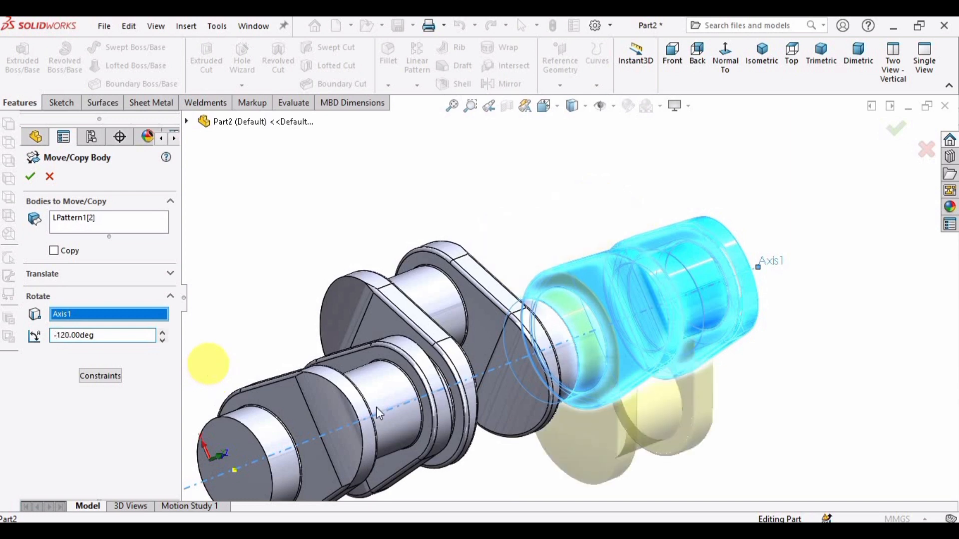
scroll(562, 398, "up", 3)
middle_click_drag(570, 404, 573, 322)
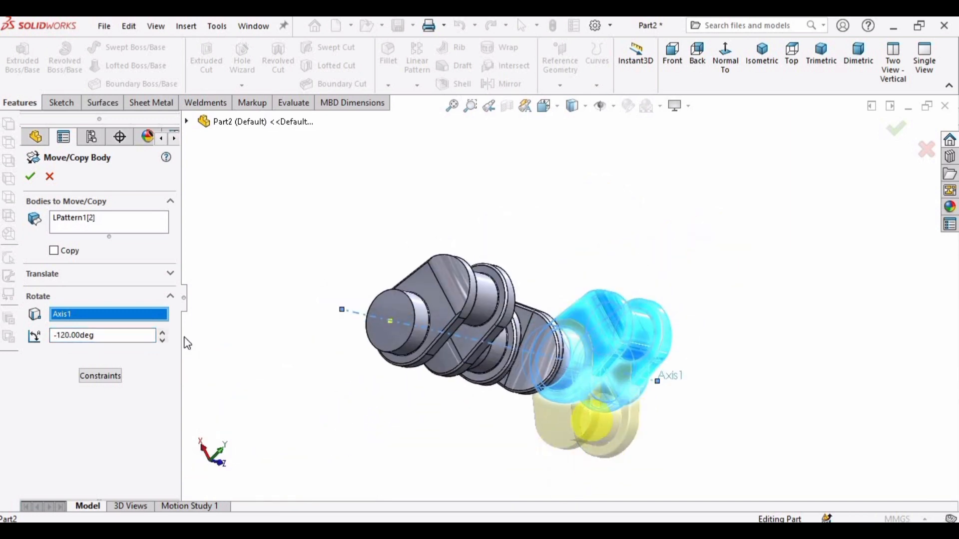
left_click(30, 176)
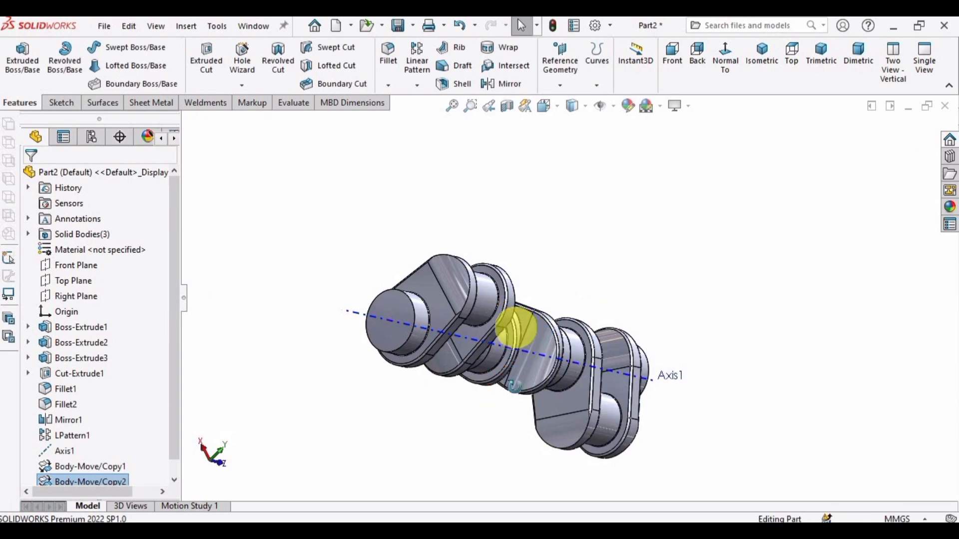
middle_click_drag(514, 327, 480, 447)
scroll(327, 396, "down", 2)
scroll(744, 190, "up", 2)
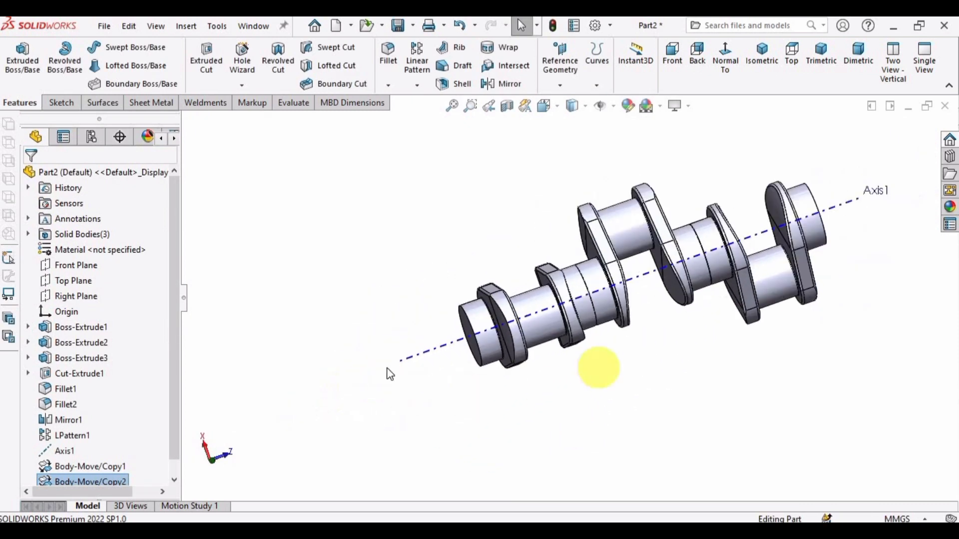
Hide the central reference axis running through the crankshaft and inspect the three rotated crank throws from several angles.
left_click(435, 351)
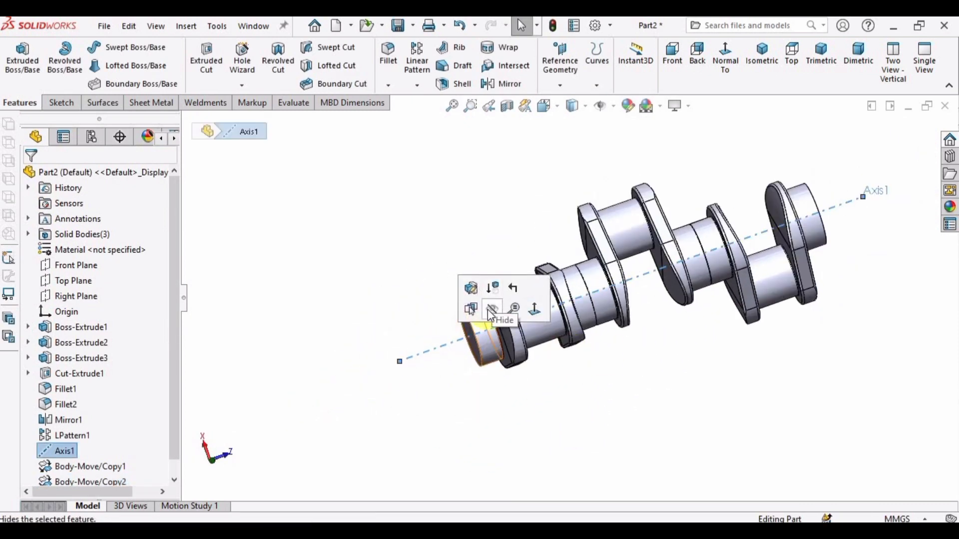
left_click(487, 309)
scroll(646, 380, "up", 1)
middle_click_drag(646, 380, 642, 310)
scroll(699, 331, "down", 3)
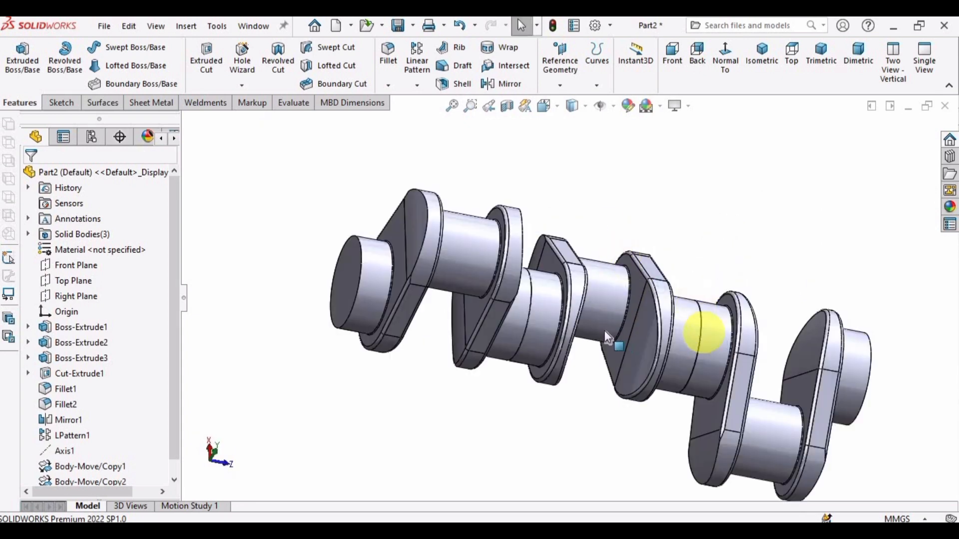
middle_click_drag(700, 331, 768, 370)
scroll(768, 370, "up", 2)
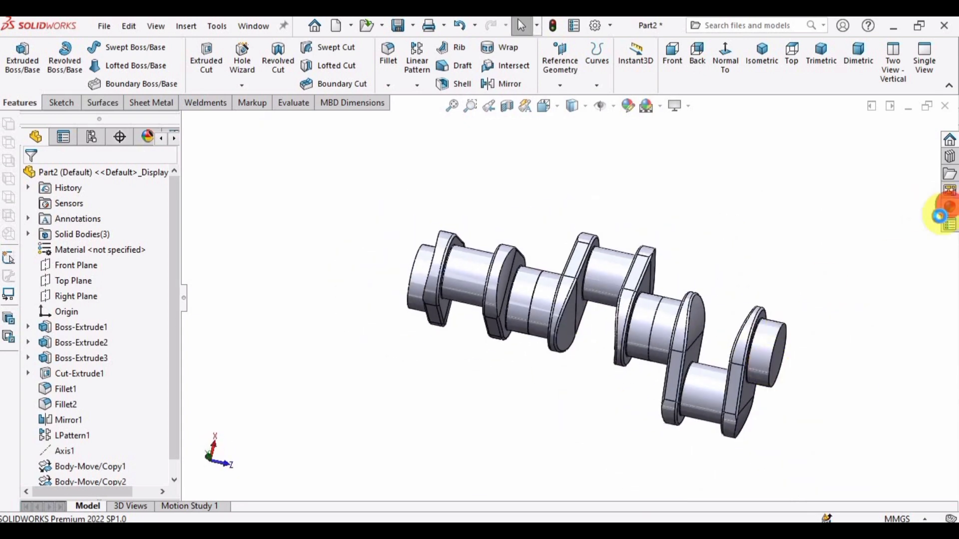
Browse the appearance library to the Steel finishes in the Metal category for the crankshaft.
left_click(947, 209)
left_click(951, 103)
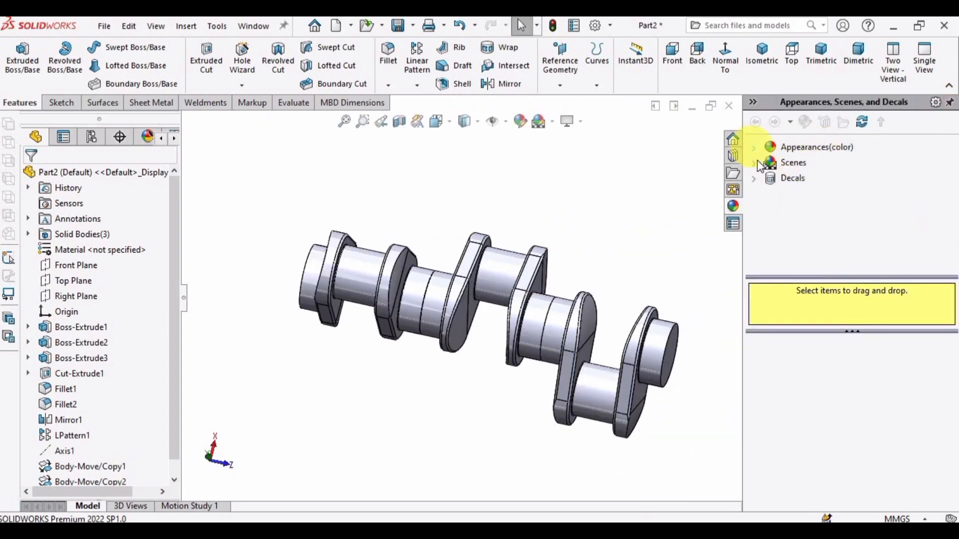
left_click(755, 148)
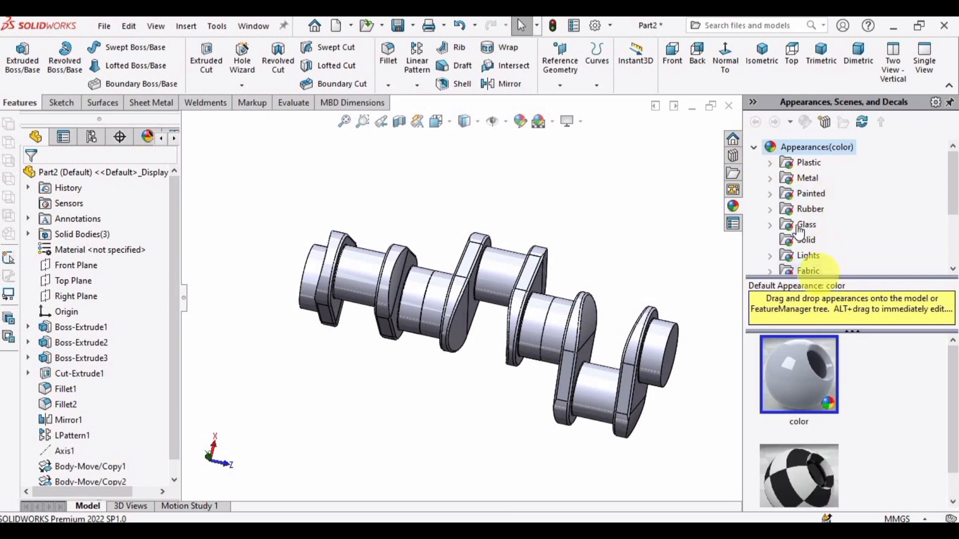
left_click(770, 179)
left_click(815, 161)
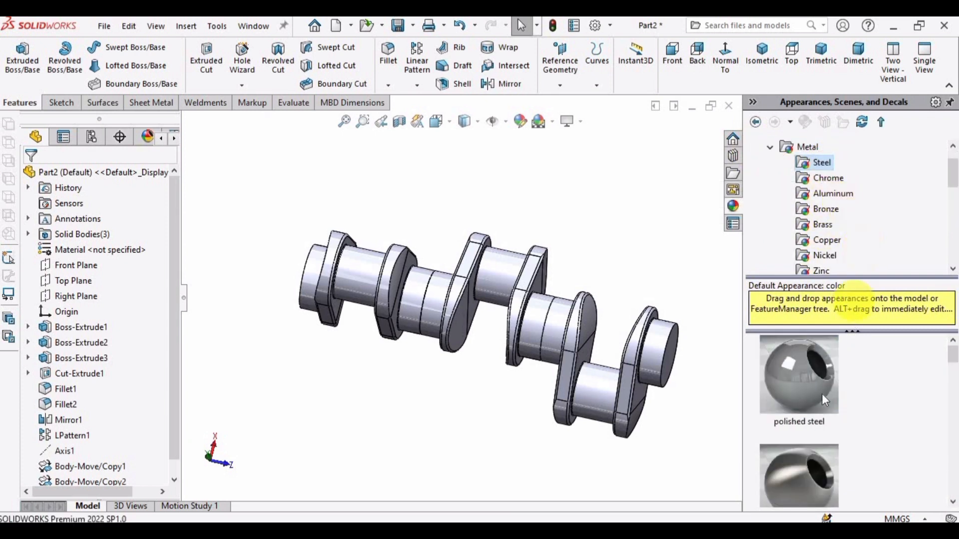
mouse_move(953, 354)
left_mouse_down()
mouse_move(954, 367)
mouse_move(954, 353)
left_mouse_up()
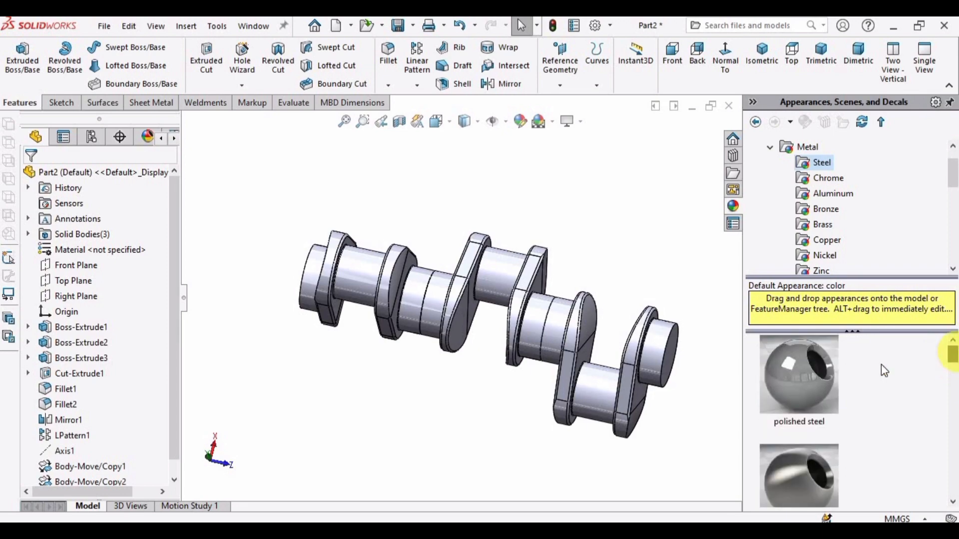